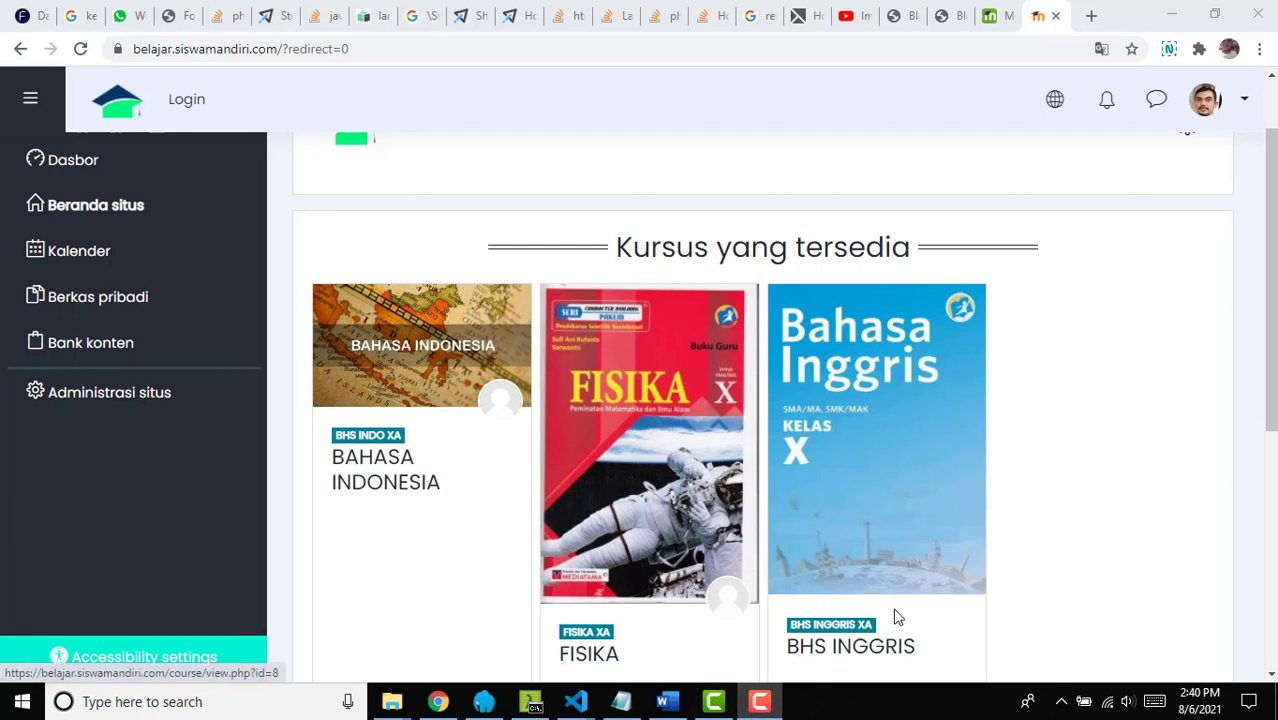
Step: Switch to the Word document and look through its multiple-choice questions, answer options and answer lines
left_click(667, 701)
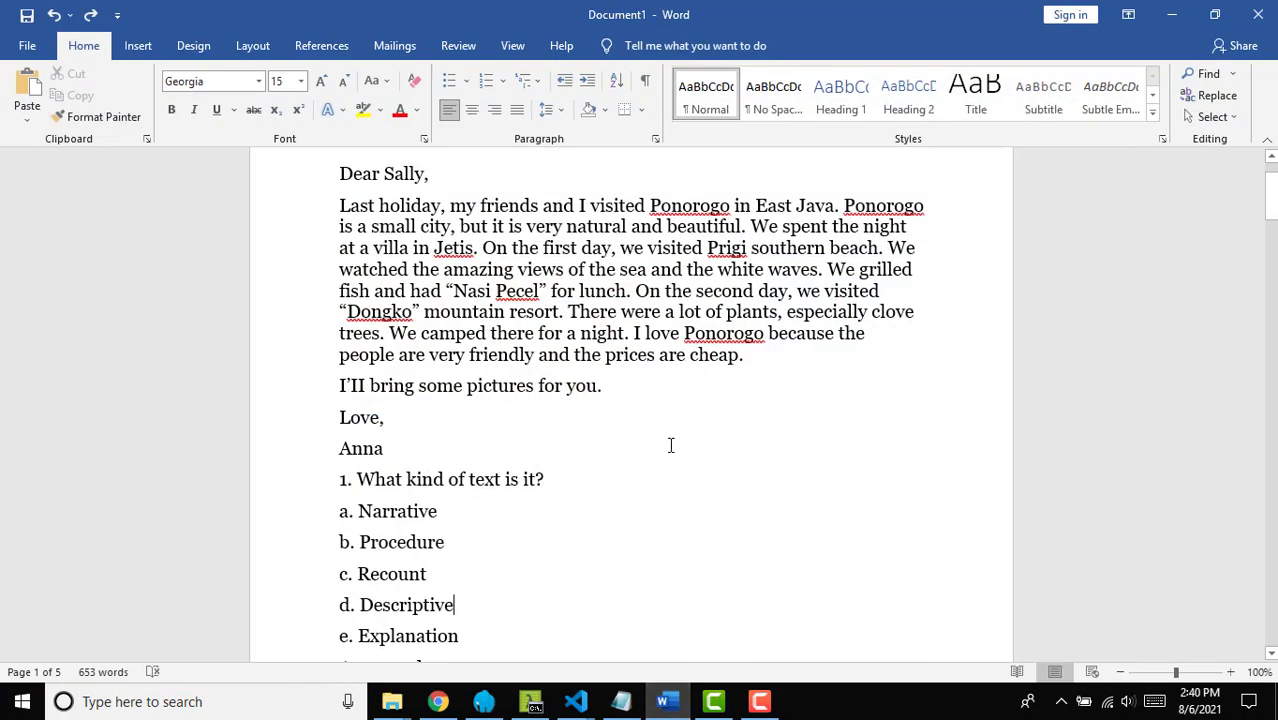
scroll(672, 445, "up", 1)
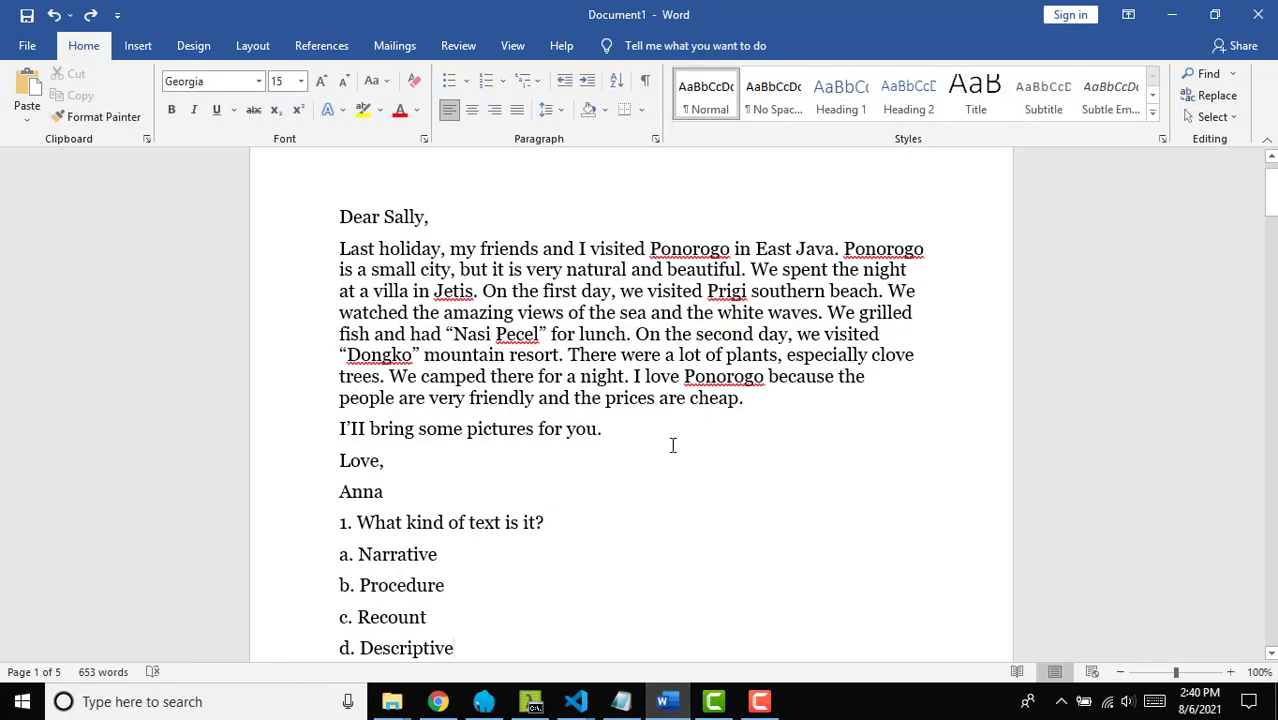
scroll(672, 445, "down", 5)
scroll(672, 445, "down", 15)
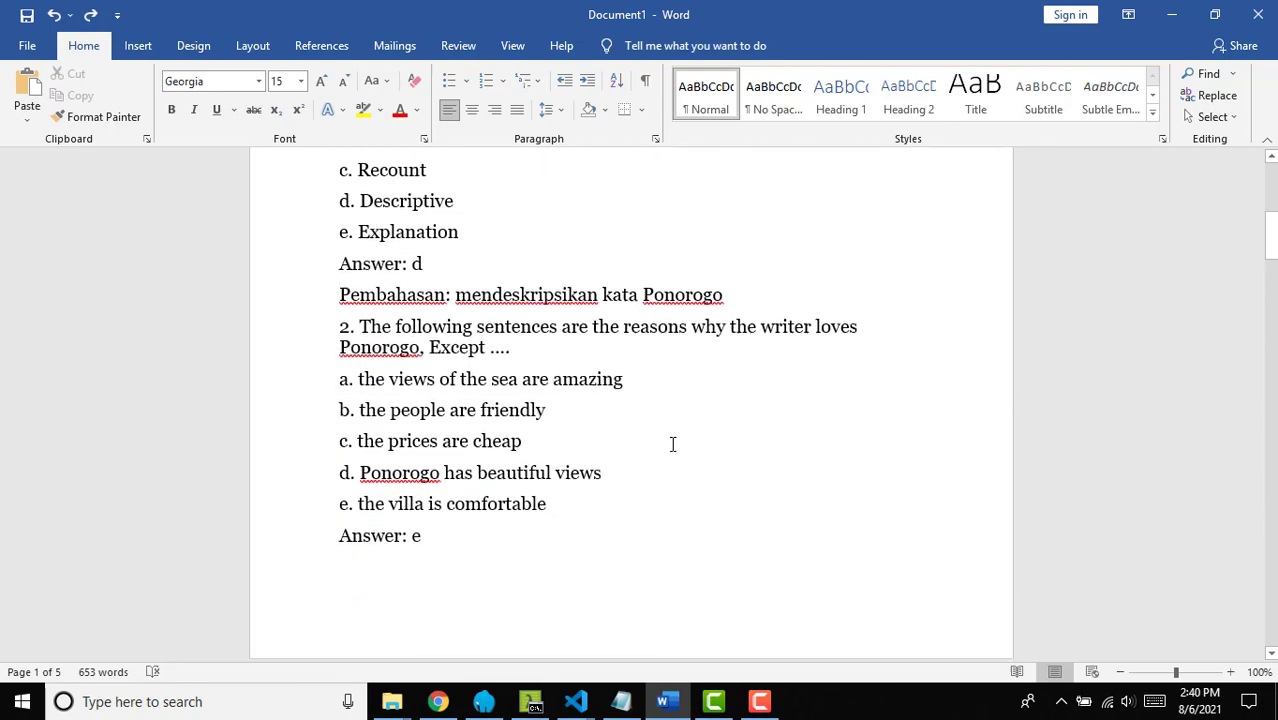
scroll(672, 445, "down", 16)
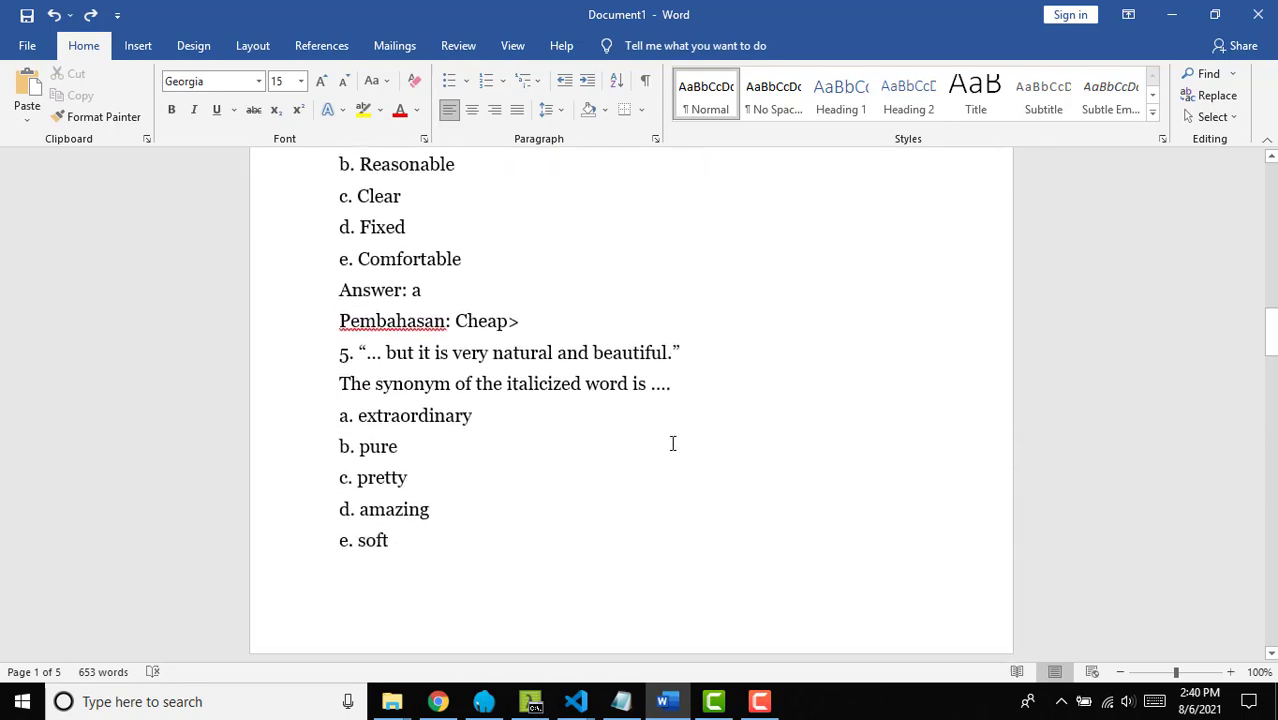
scroll(670, 445, "down", 16)
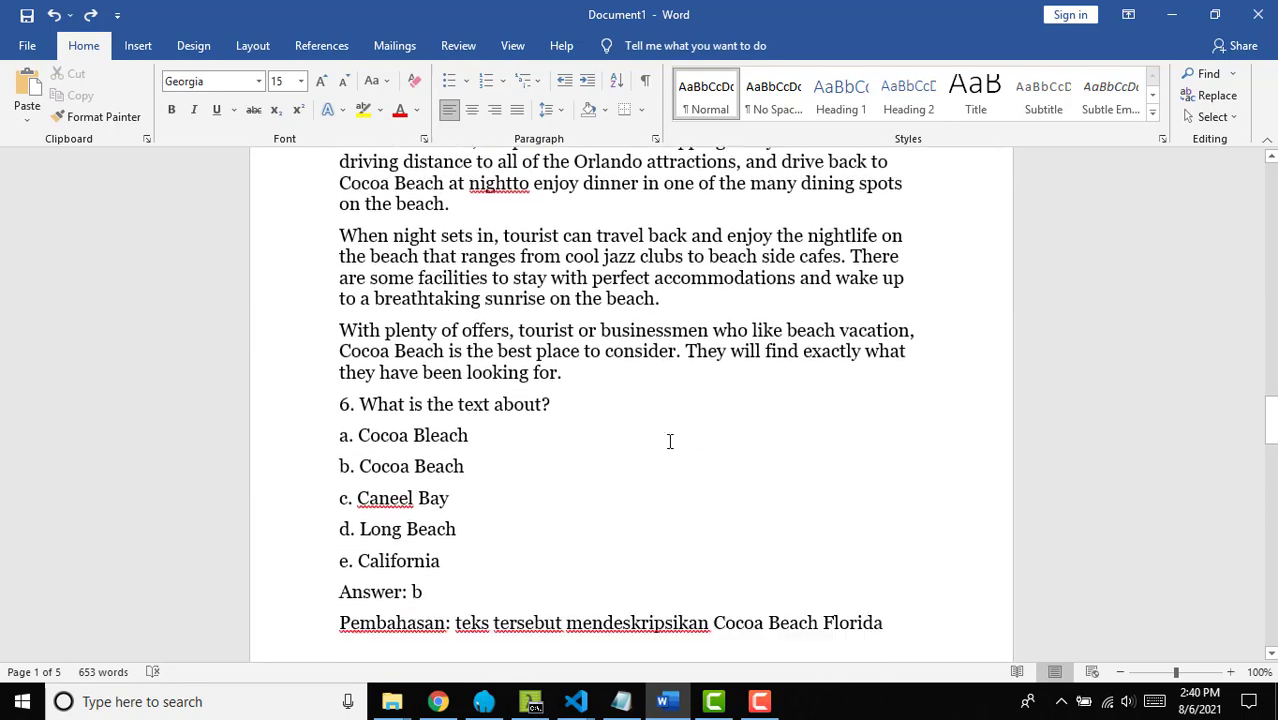
scroll(668, 441, "down", 3)
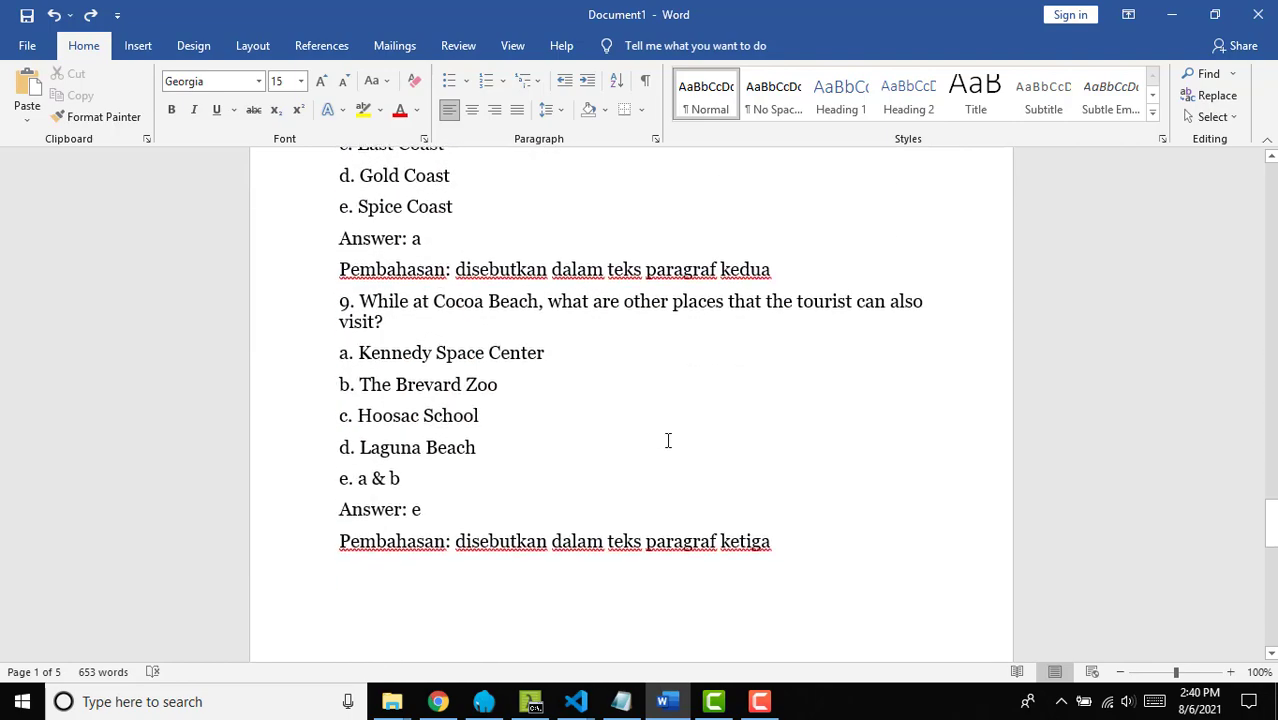
scroll(666, 439, "up", 12)
scroll(662, 433, "up", 20)
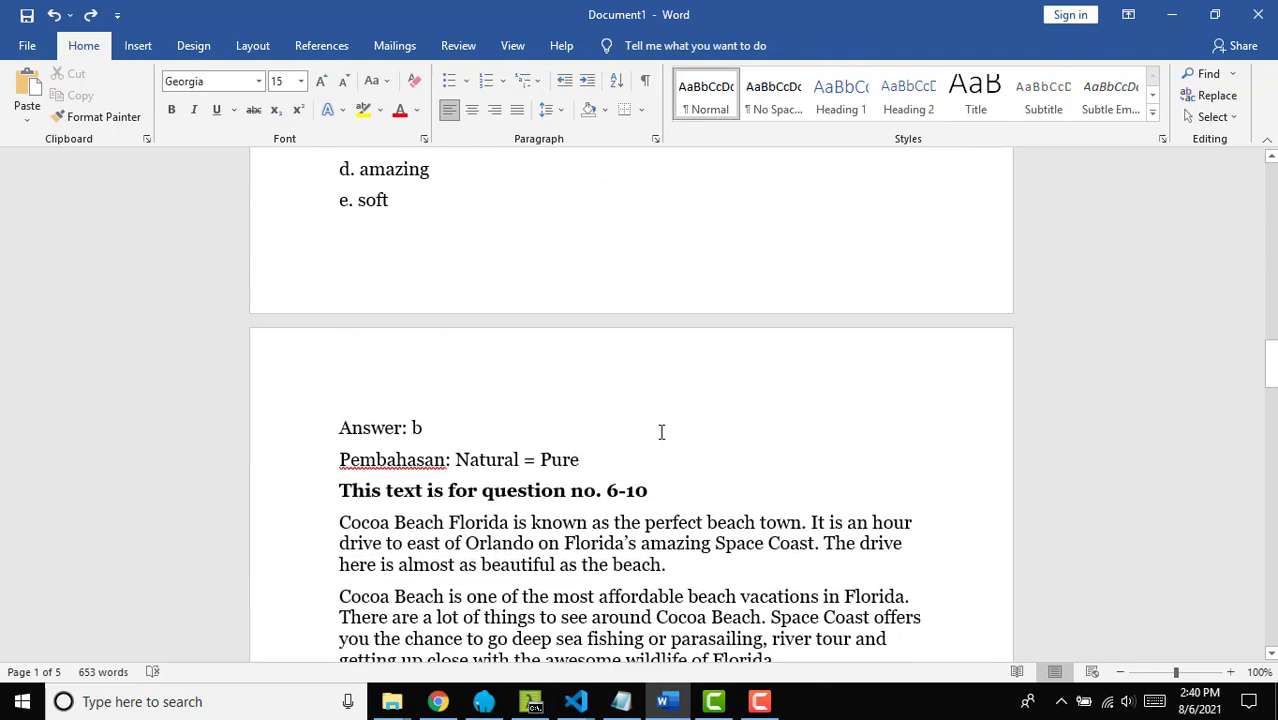
scroll(658, 427, "up", 10)
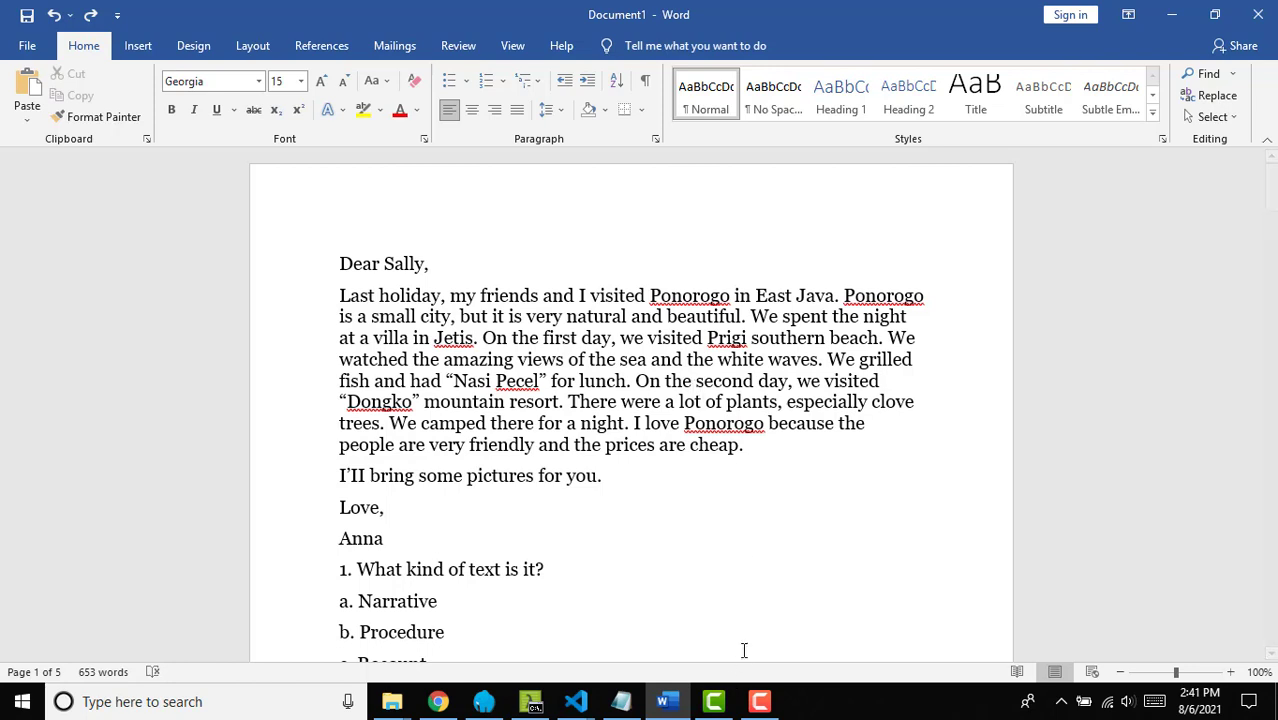
Step: Review the question formatting rules in the Notepad notes and return to the greeting line of the Word document
left_click(624, 707)
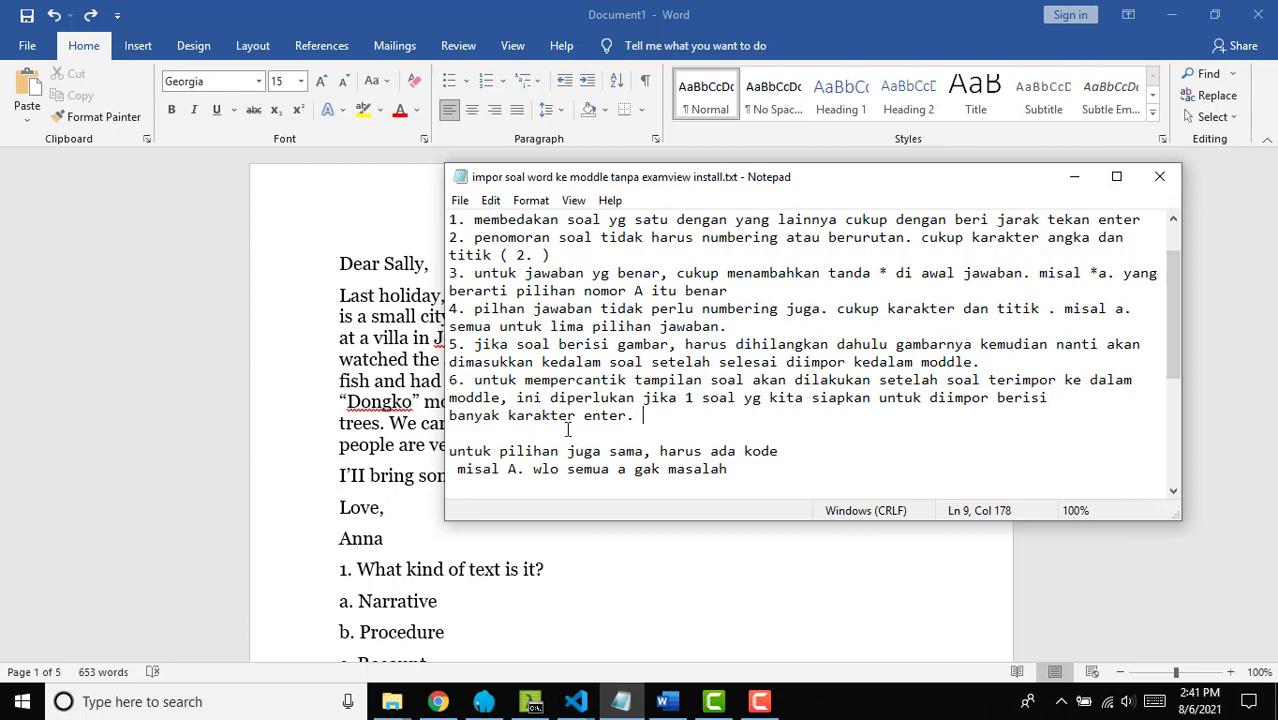
left_click(372, 406)
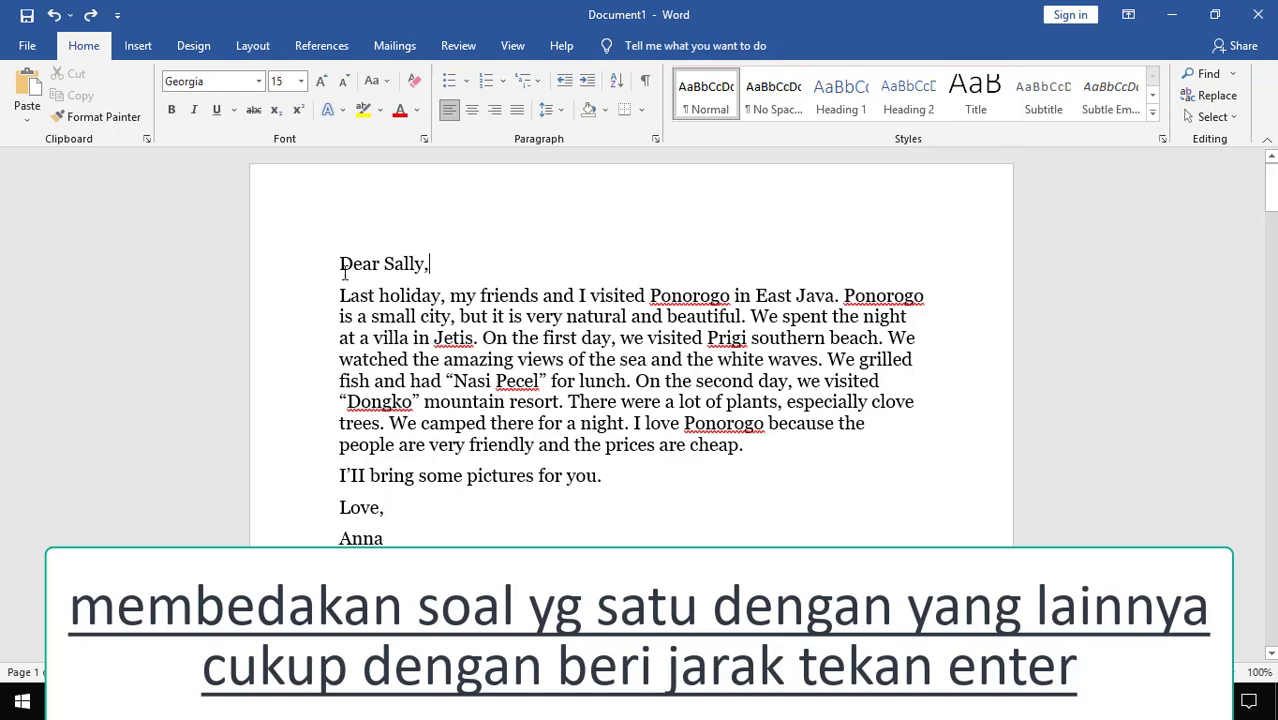
left_click_drag(341, 264, 428, 266)
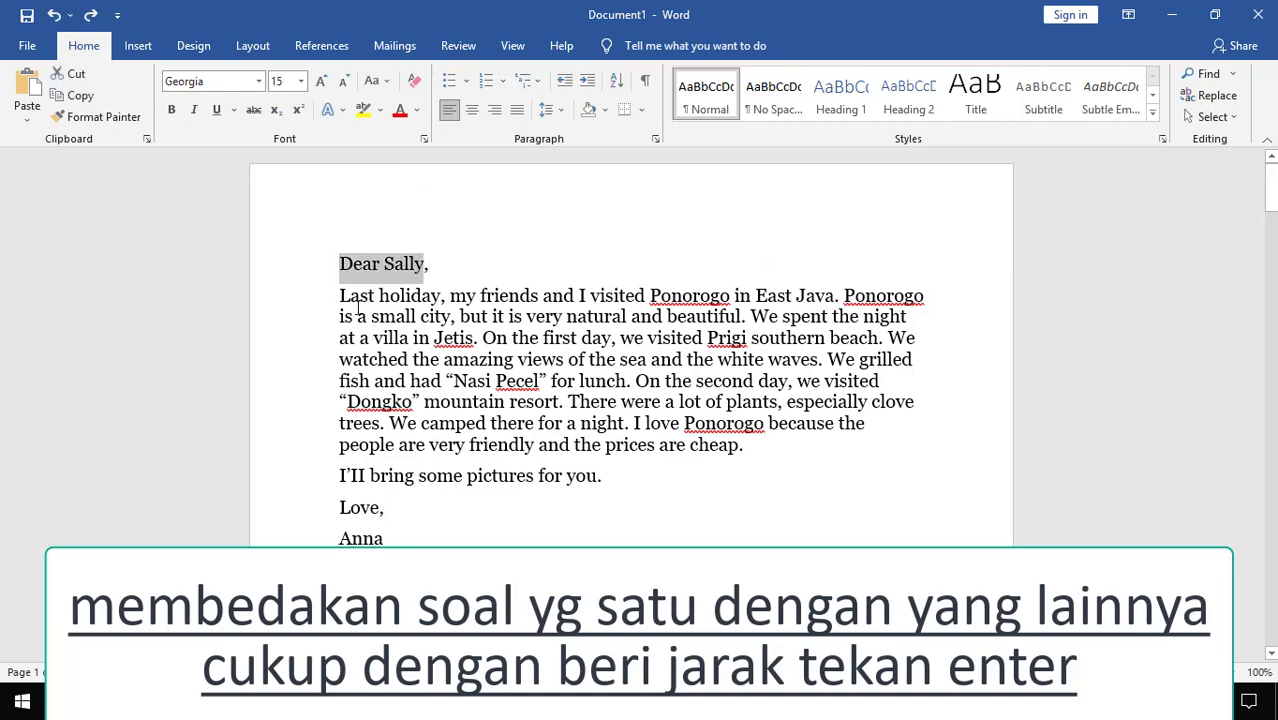
left_click(448, 265)
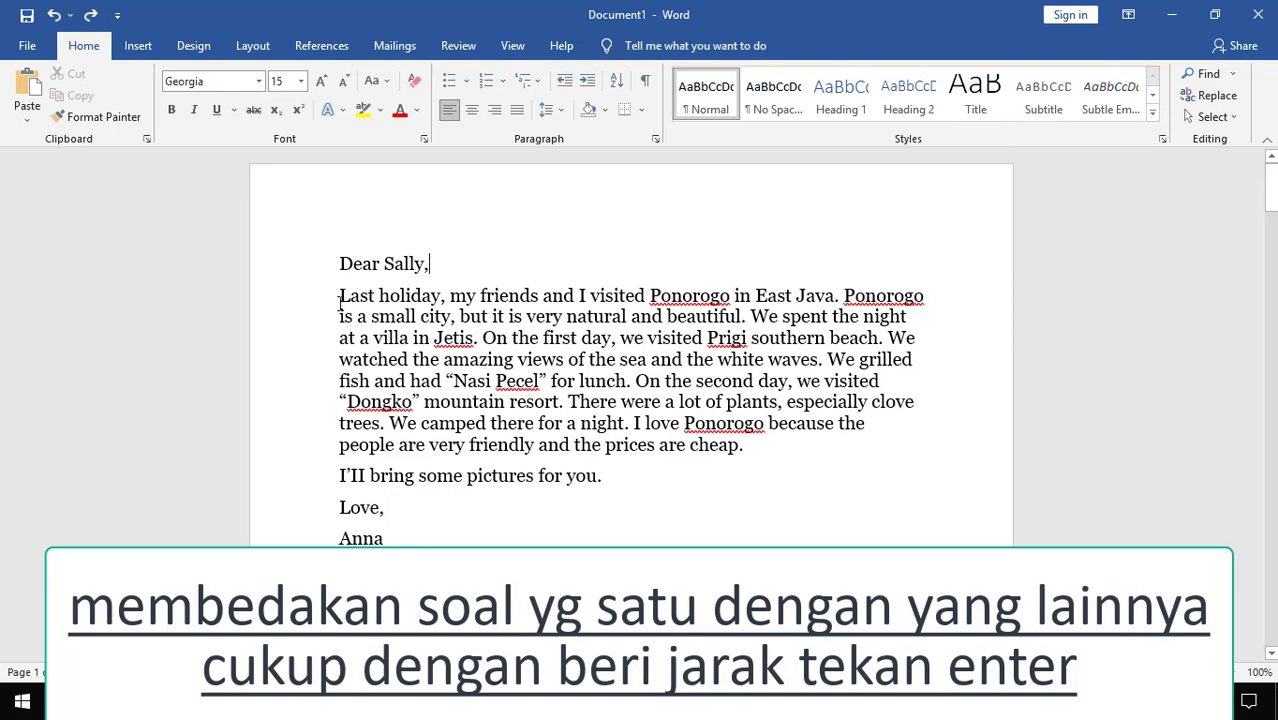
Step: Merge the letter's greeting, body, closing lines and the question "What kind of text is it?" into one single paragraph
left_click(341, 298)
key("BackSpace")
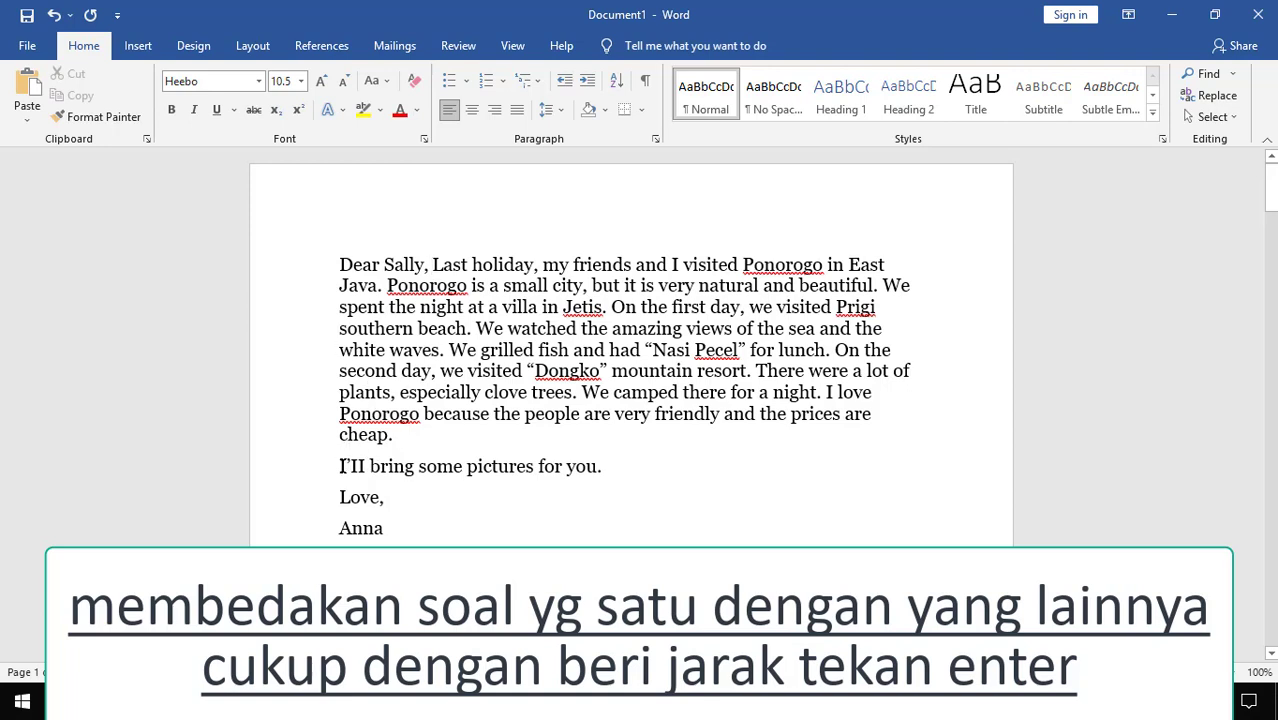
left_click(342, 466)
key("BackSpace")
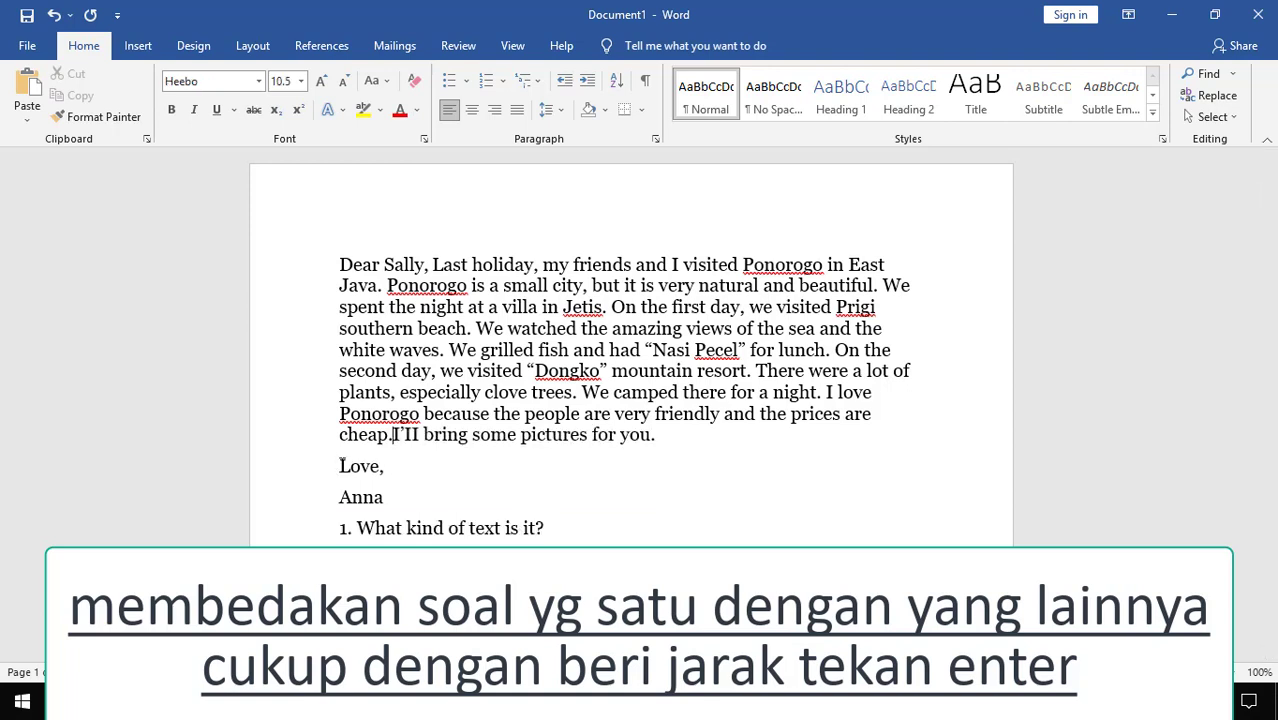
left_click(339, 466)
key("BackSpace")
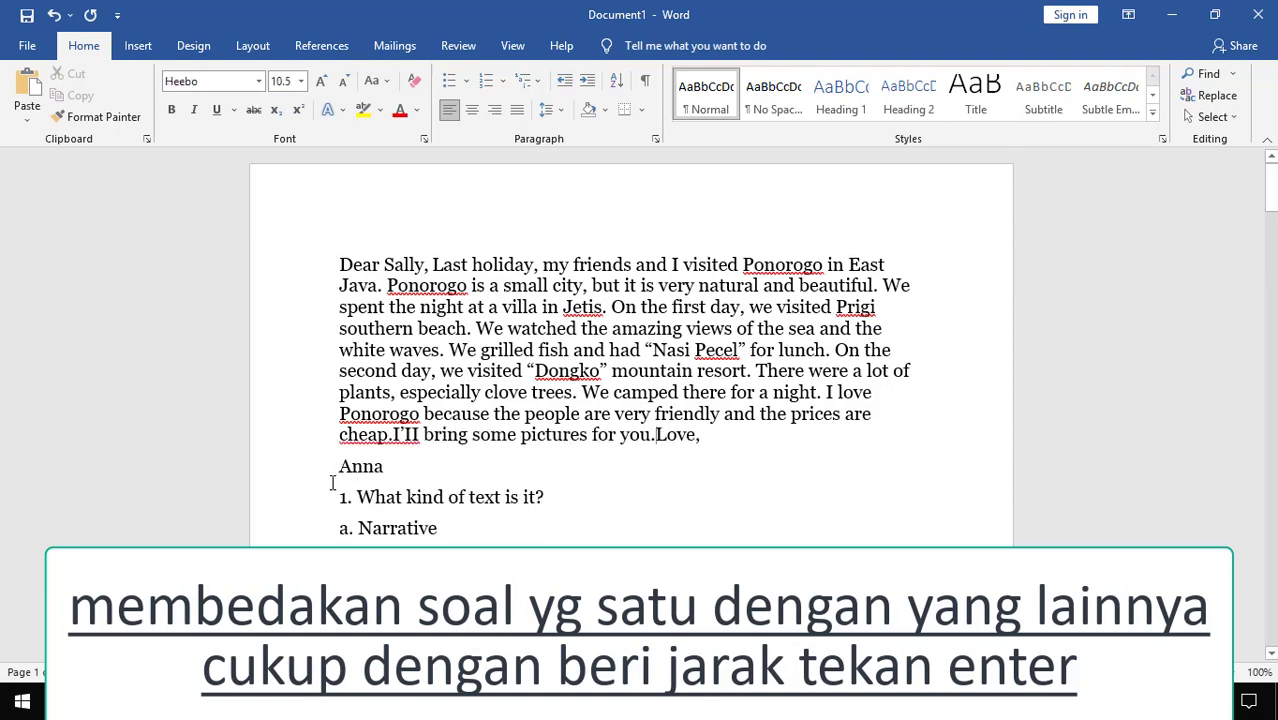
left_click(336, 466)
key("BackSpace")
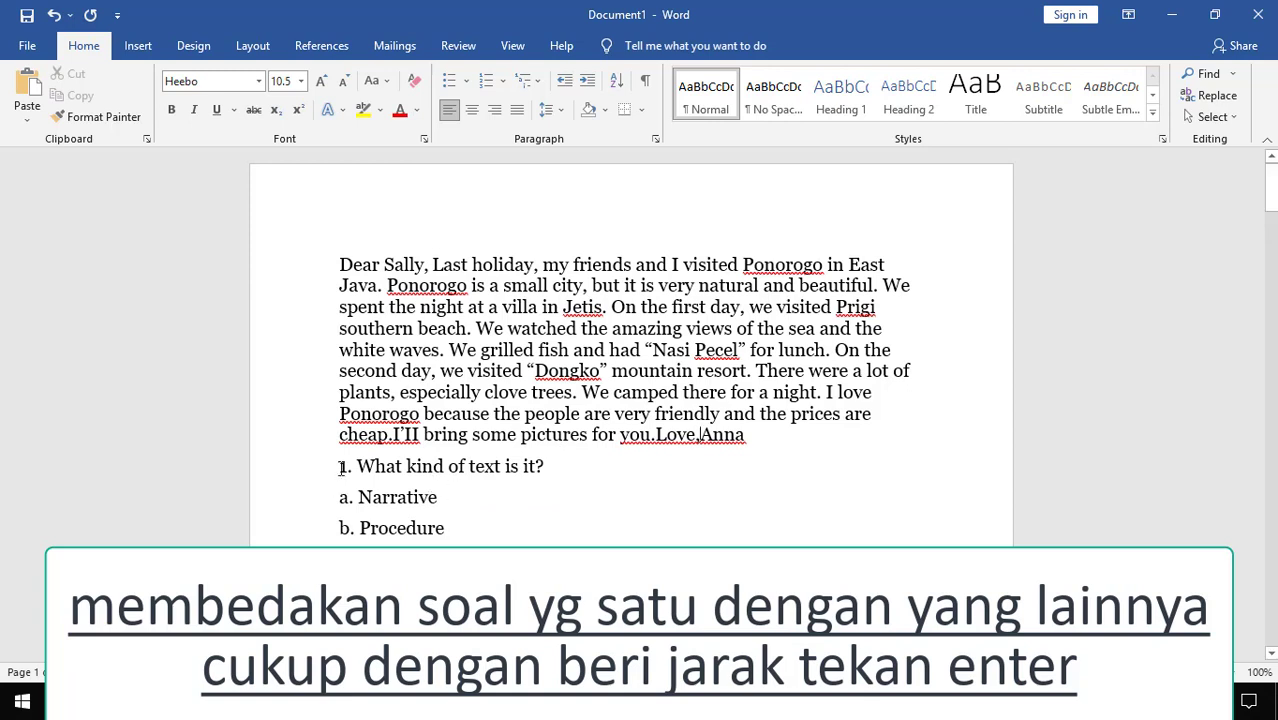
left_click(341, 467)
key("BackSpace")
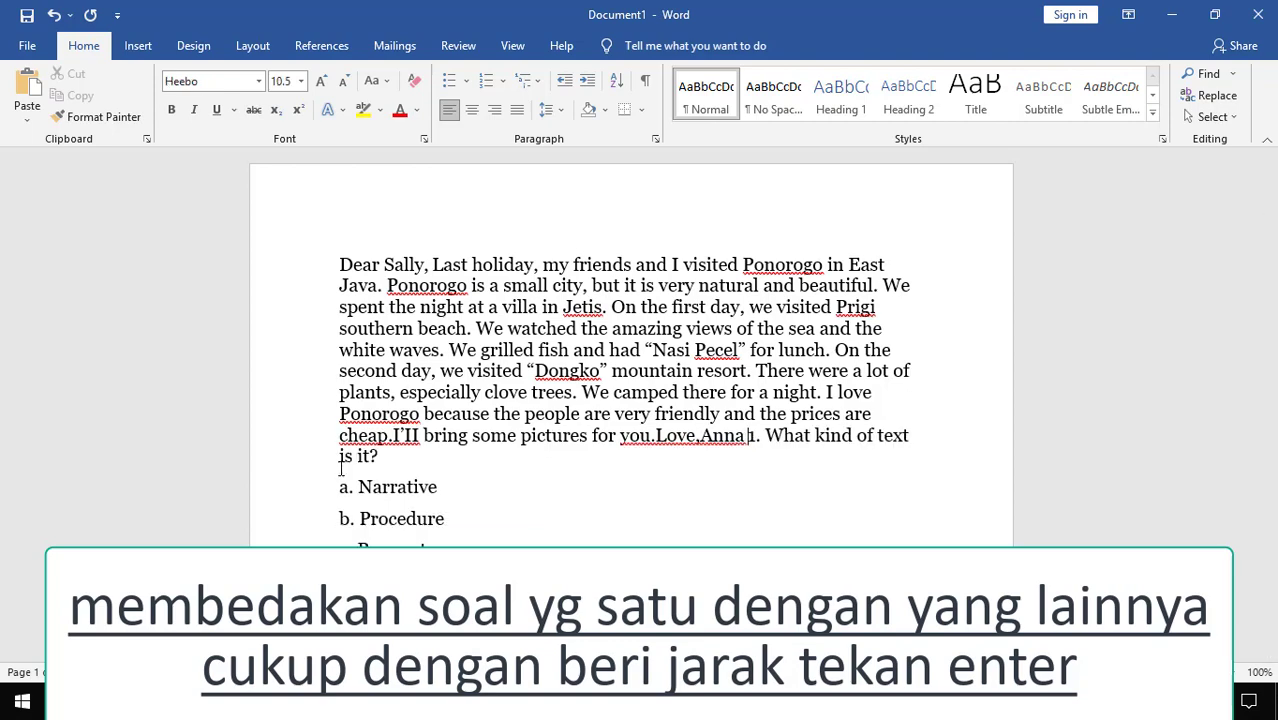
Step: Consult the numbering rule in the Notepad notes and add "3." before the merged question paragraph in Word
scroll(467, 442, "down", 1)
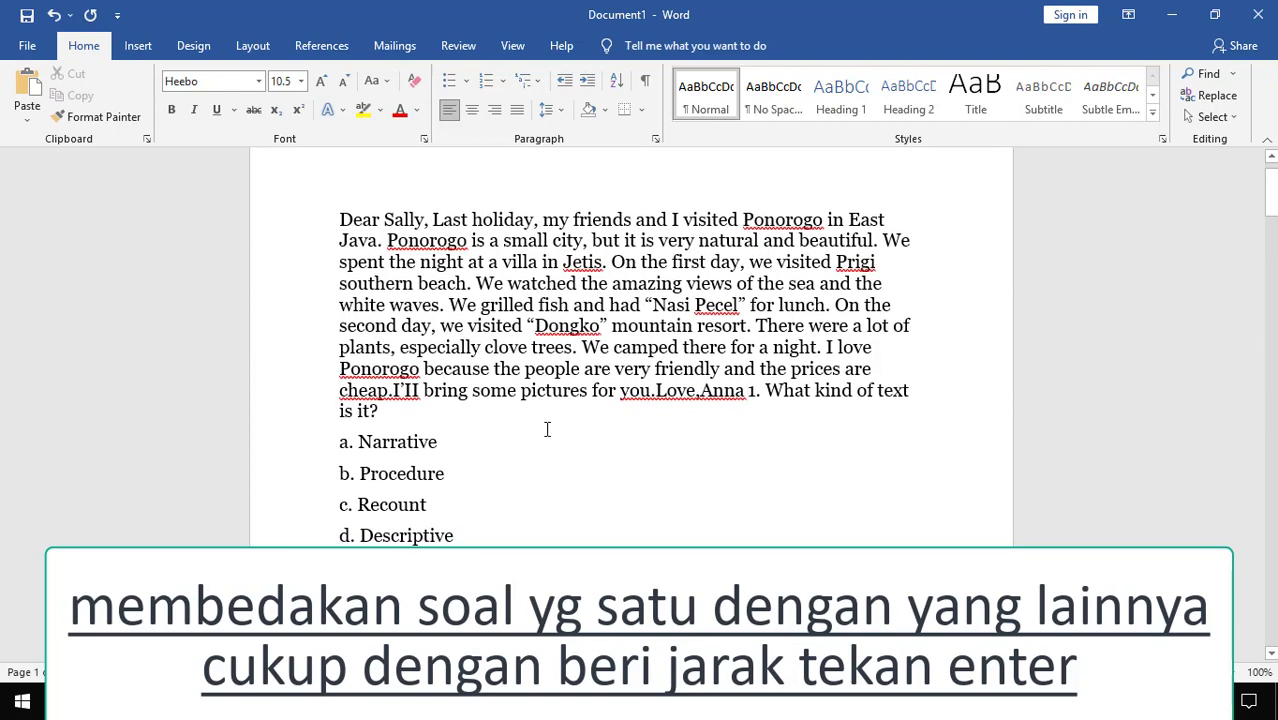
left_click(621, 712)
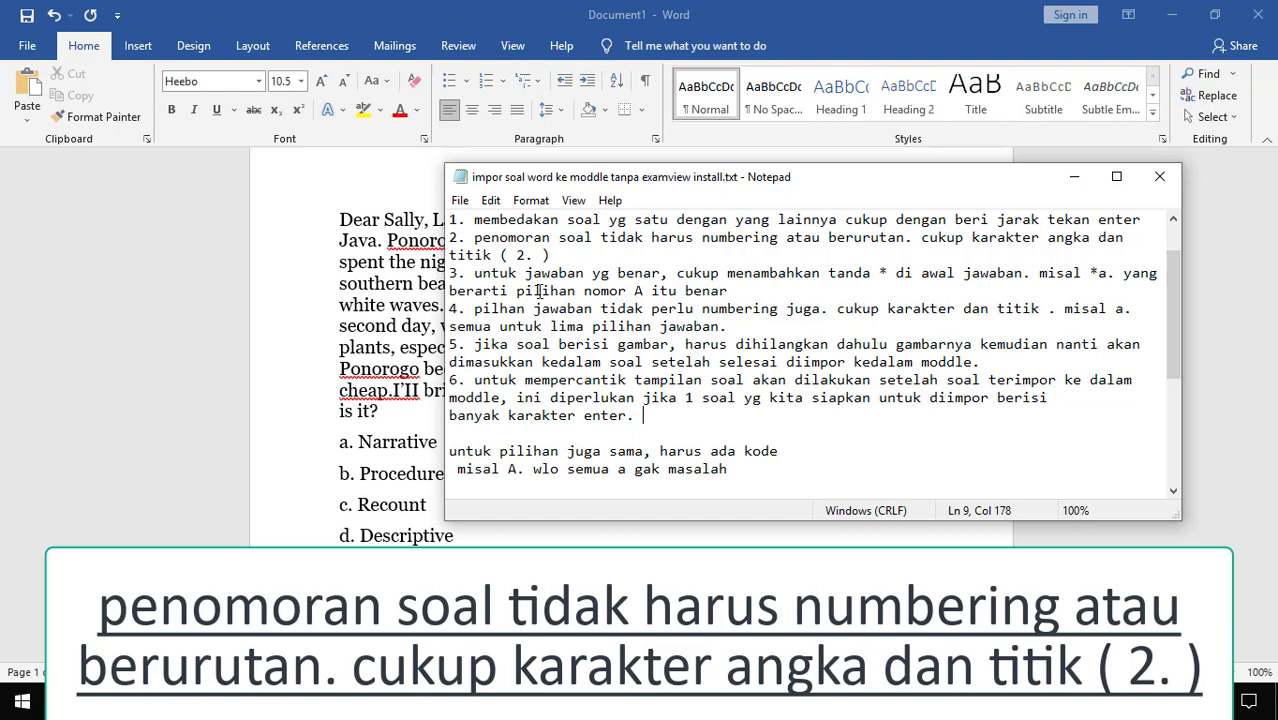
left_click(530, 540)
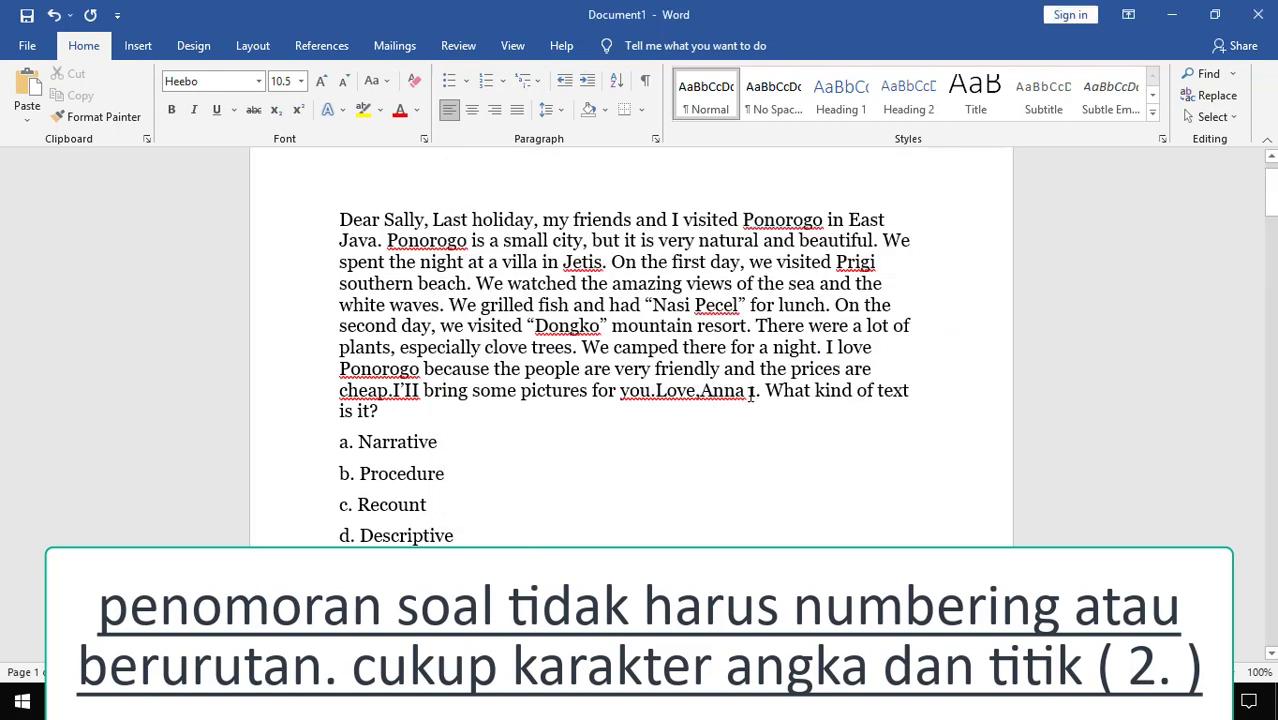
left_click(341, 219)
type("3.")
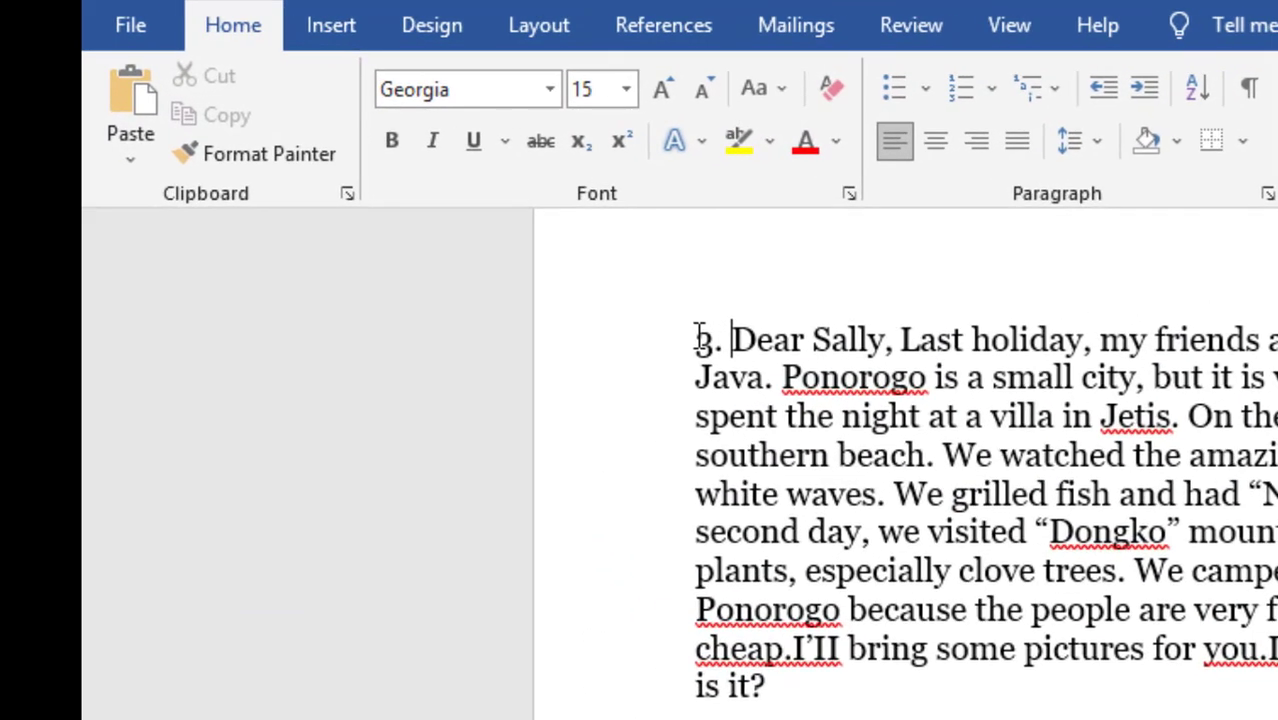
Step: Examine the numbered question paragraph and the answer options beneath it
scroll(700, 335, "down", 4)
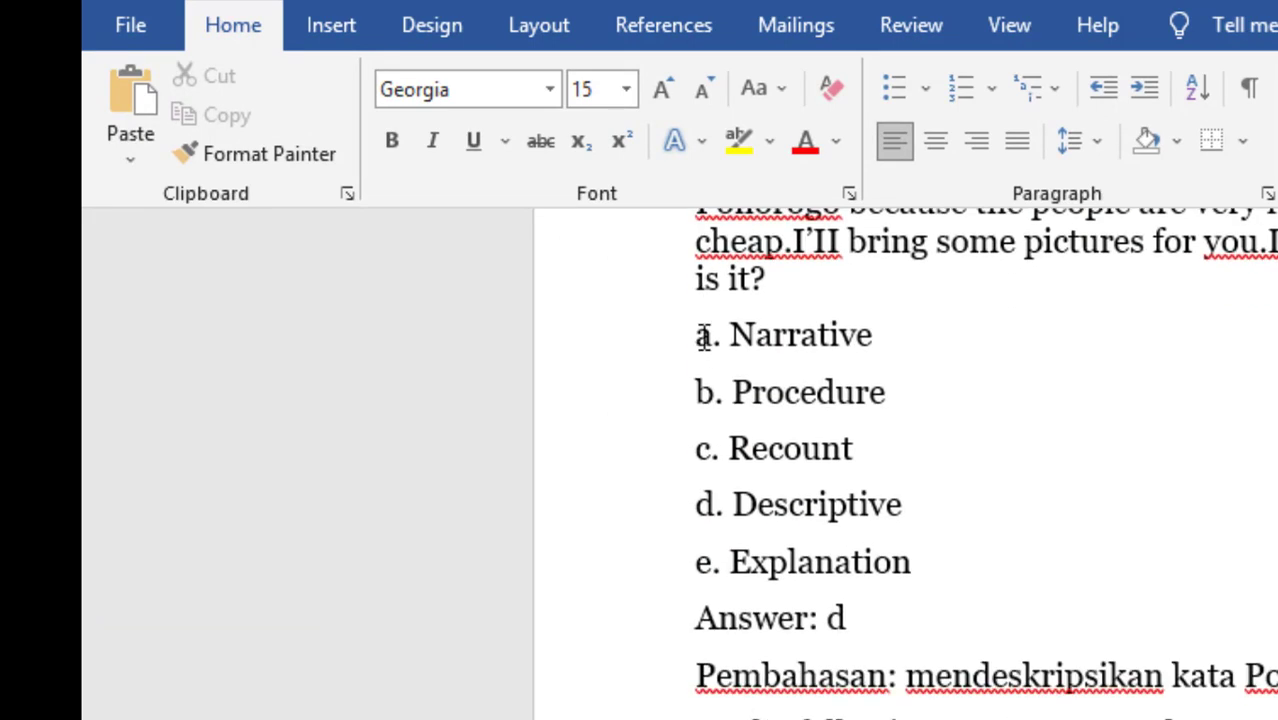
scroll(705, 338, "up", 3)
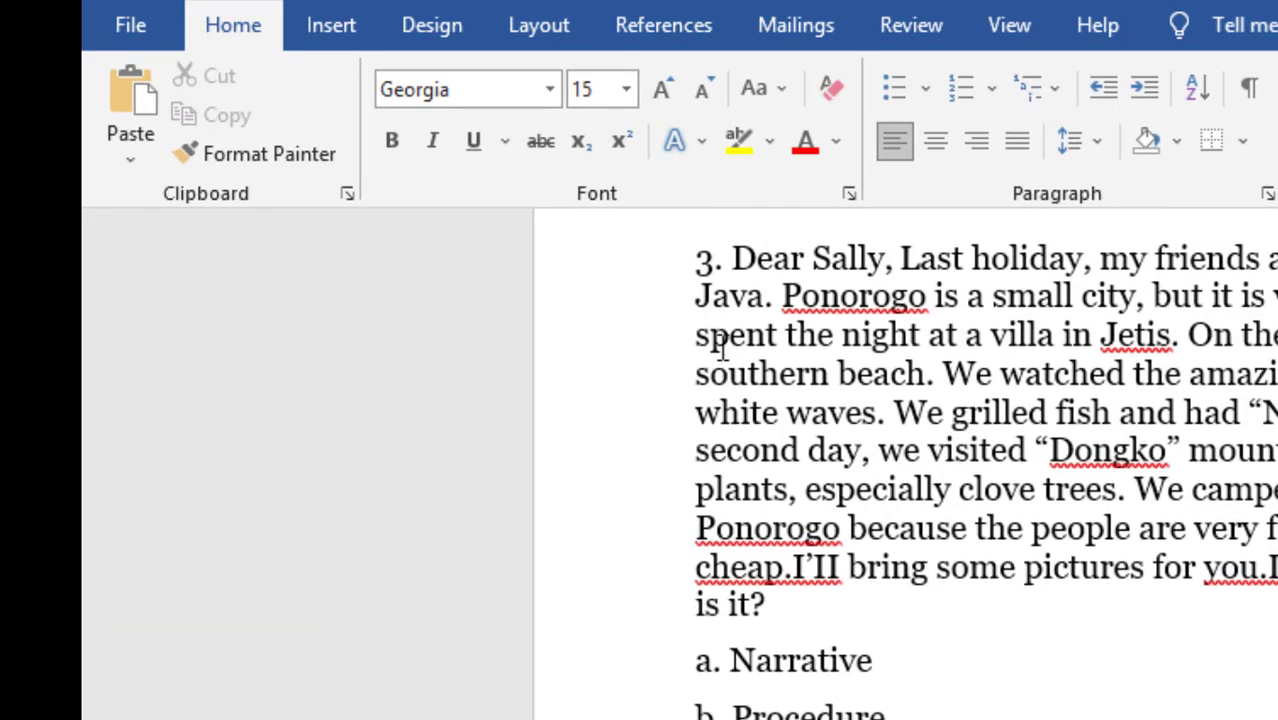
scroll(662, 414, "up", 1)
scroll(658, 410, "down", 3)
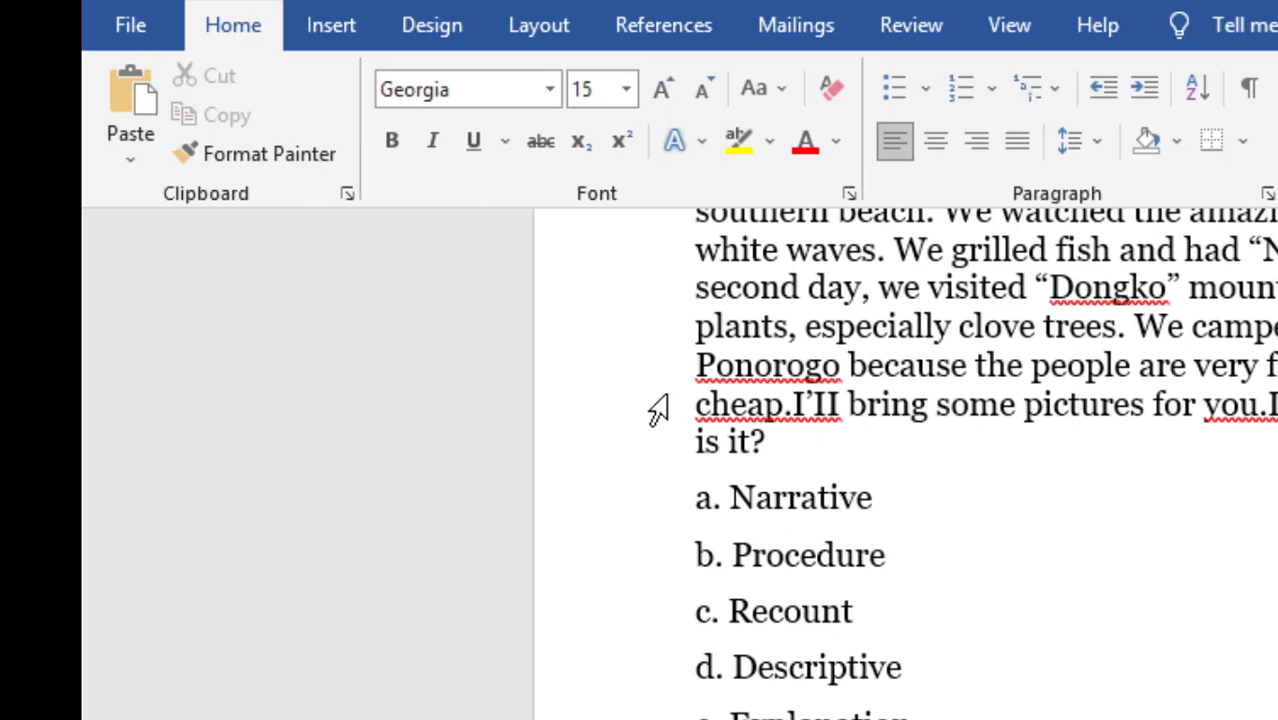
scroll(685, 397, "up", 4)
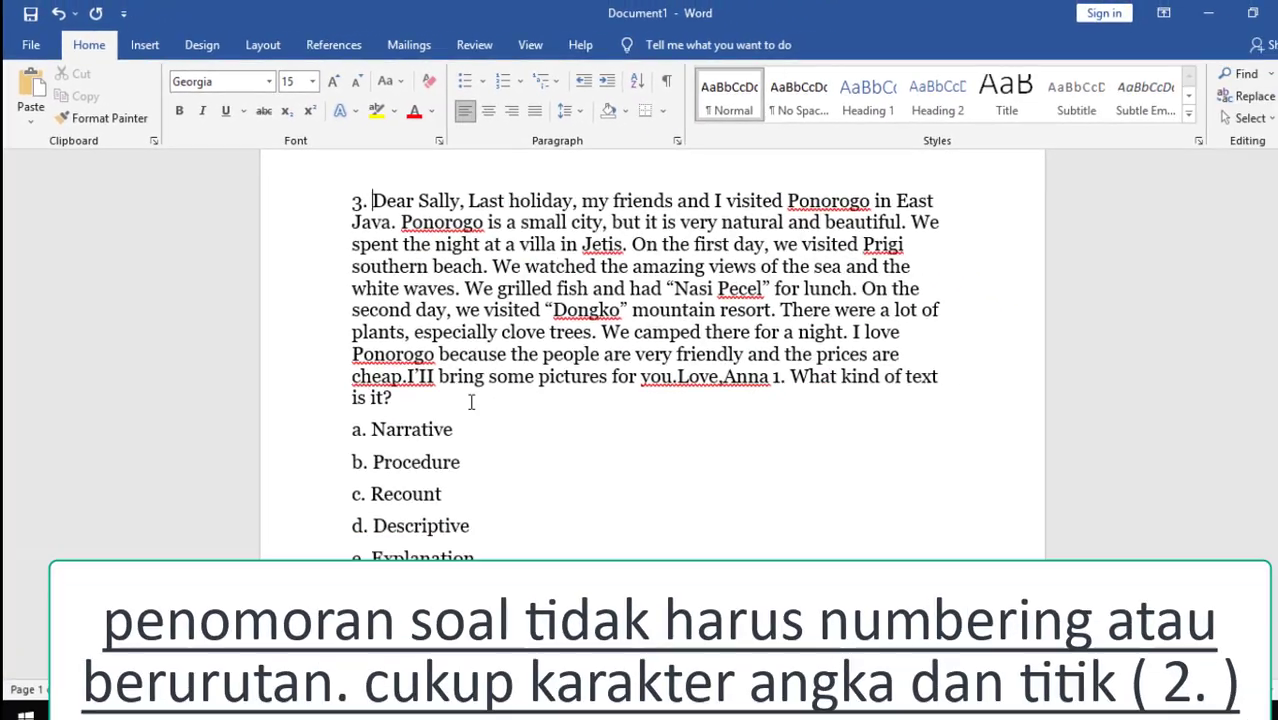
scroll(510, 400, "down", 1)
left_click(485, 376)
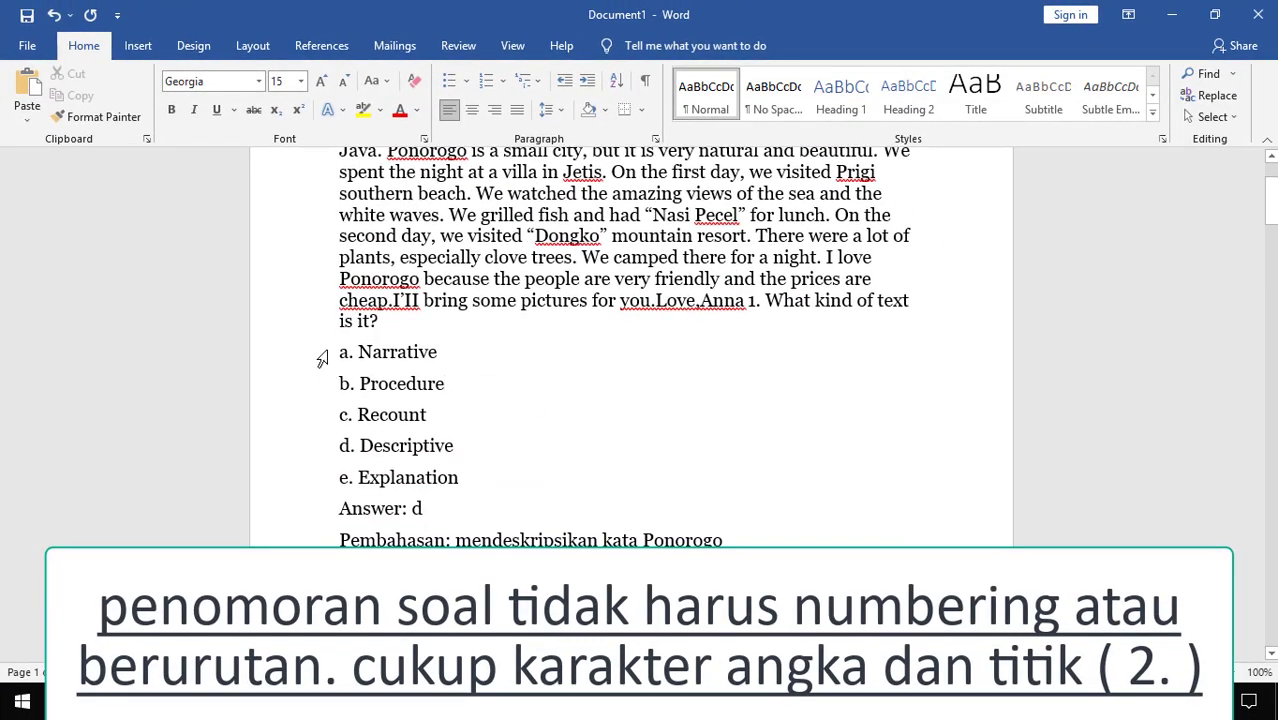
scroll(485, 390, "down", 1)
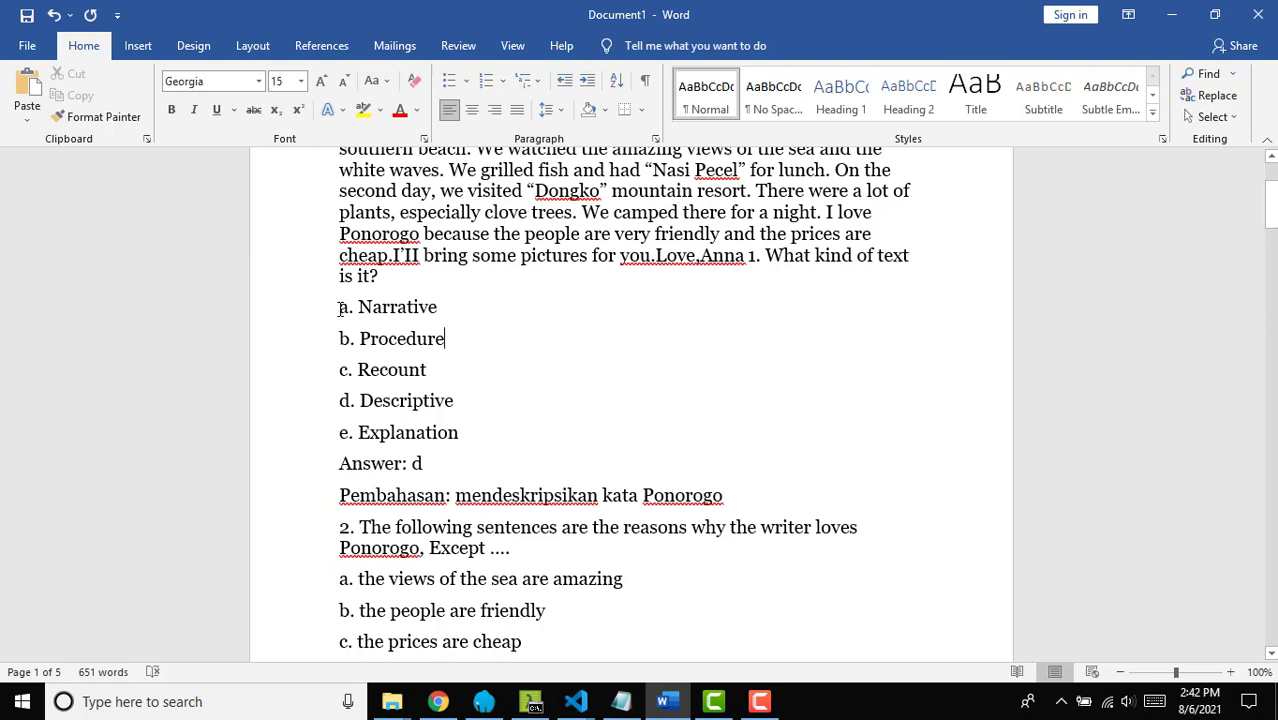
Step: Change the letters of the Recount and Descriptive options under the first question to "a"
left_click_drag(343, 308, 353, 310)
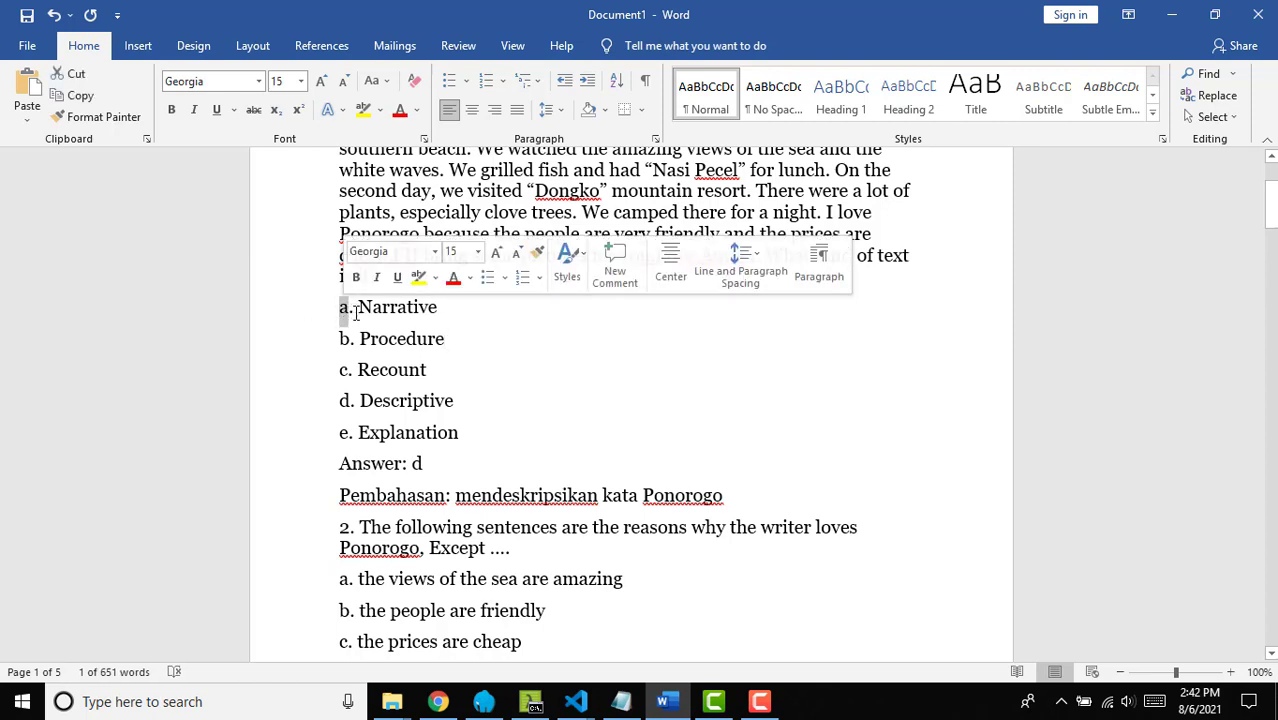
left_click(355, 310)
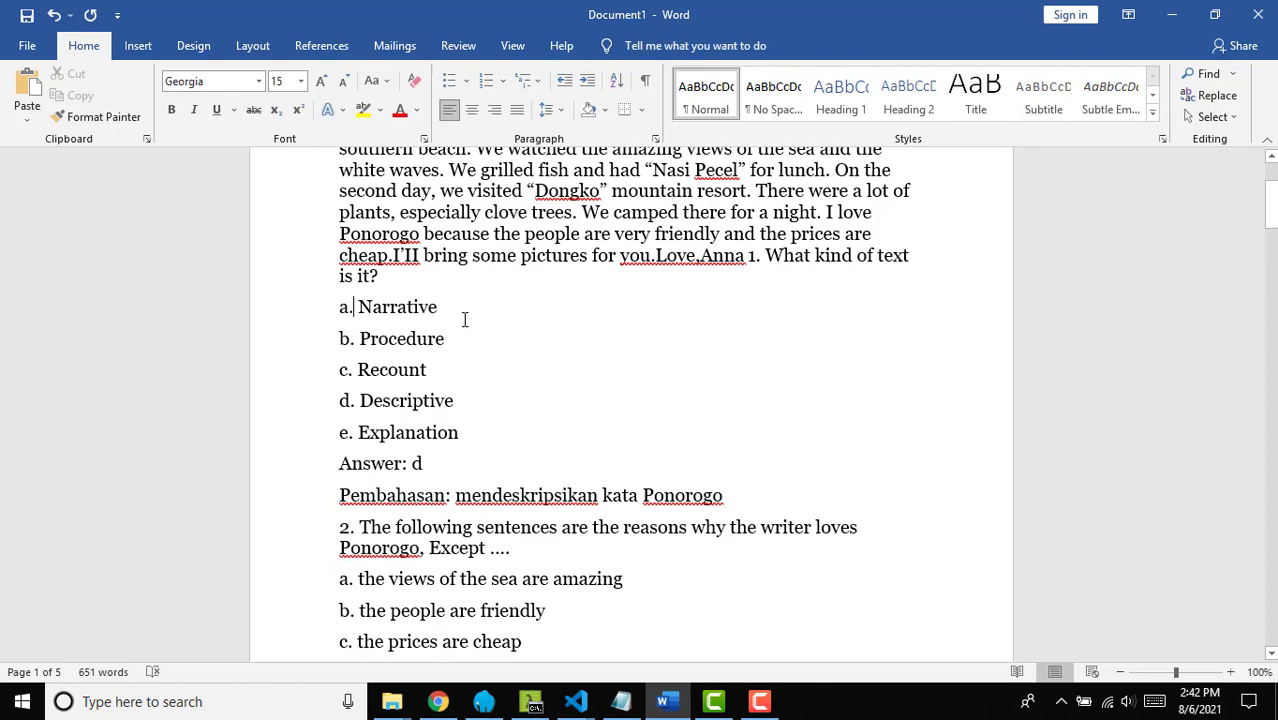
double_click(344, 374)
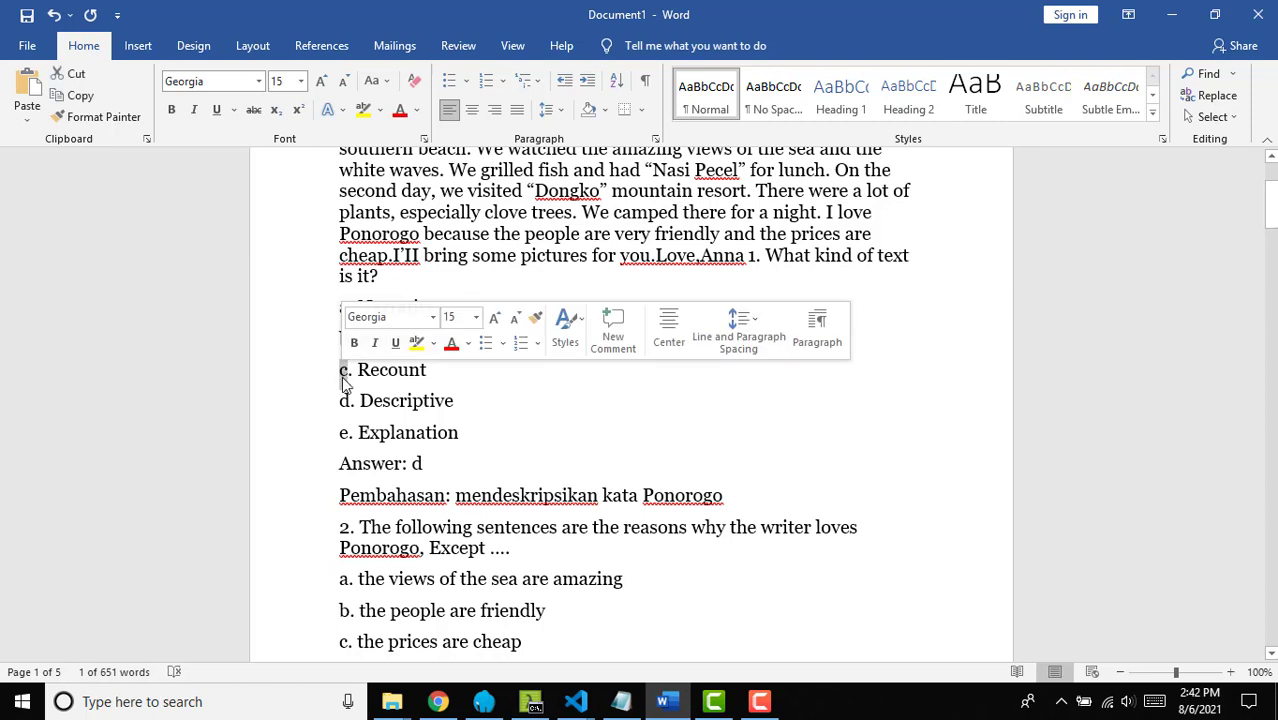
type("an")
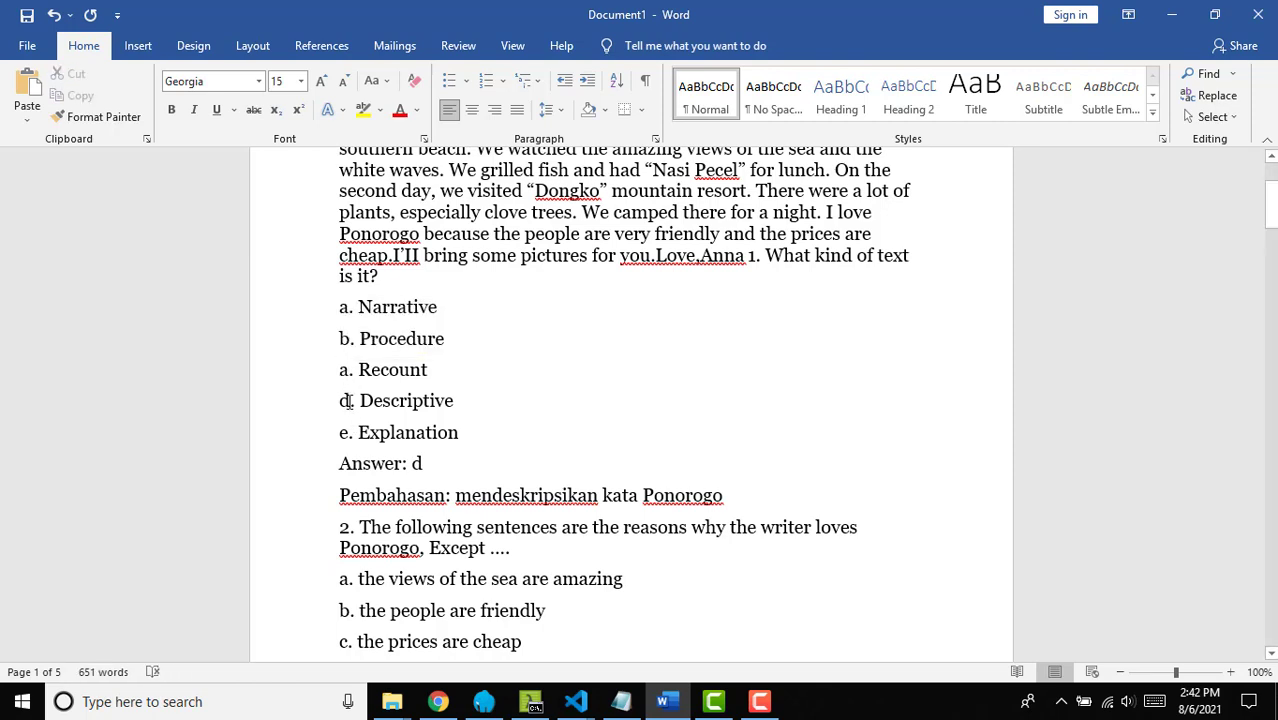
type("a")
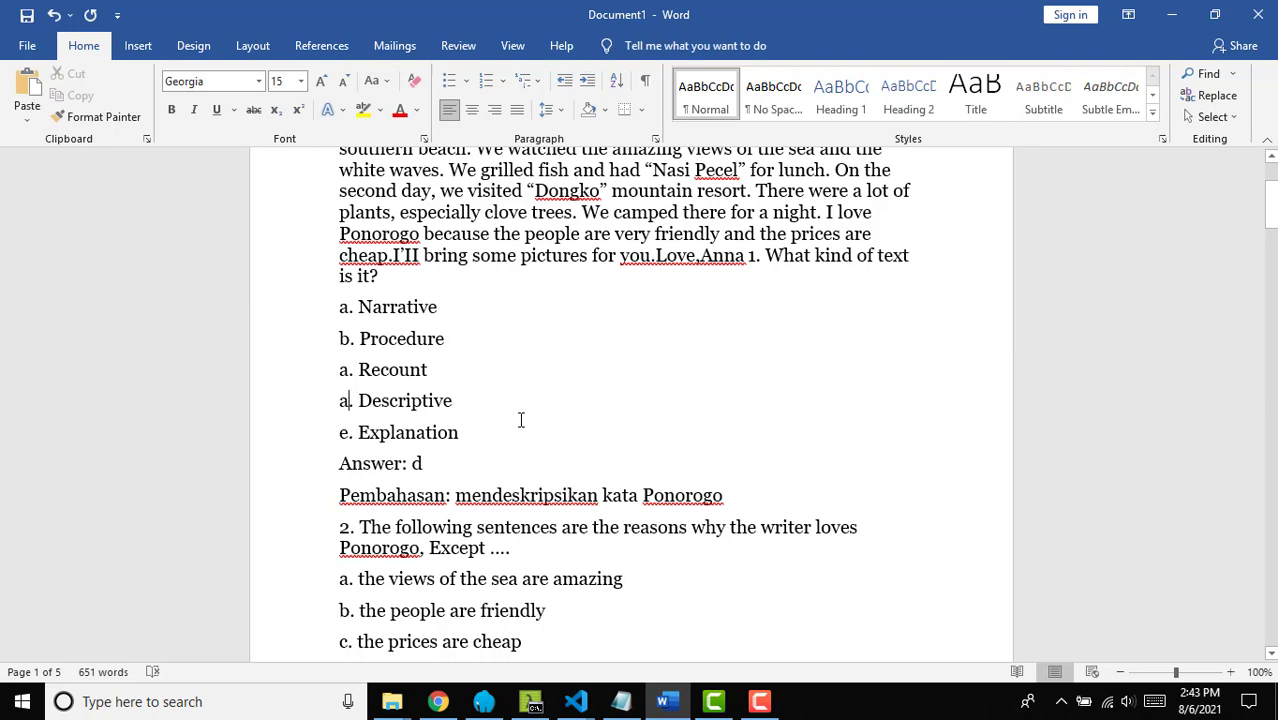
Step: Shorten the word "Answer" to "Ans" in the answer line below the Explanation option
scroll(520, 420, "down", 1)
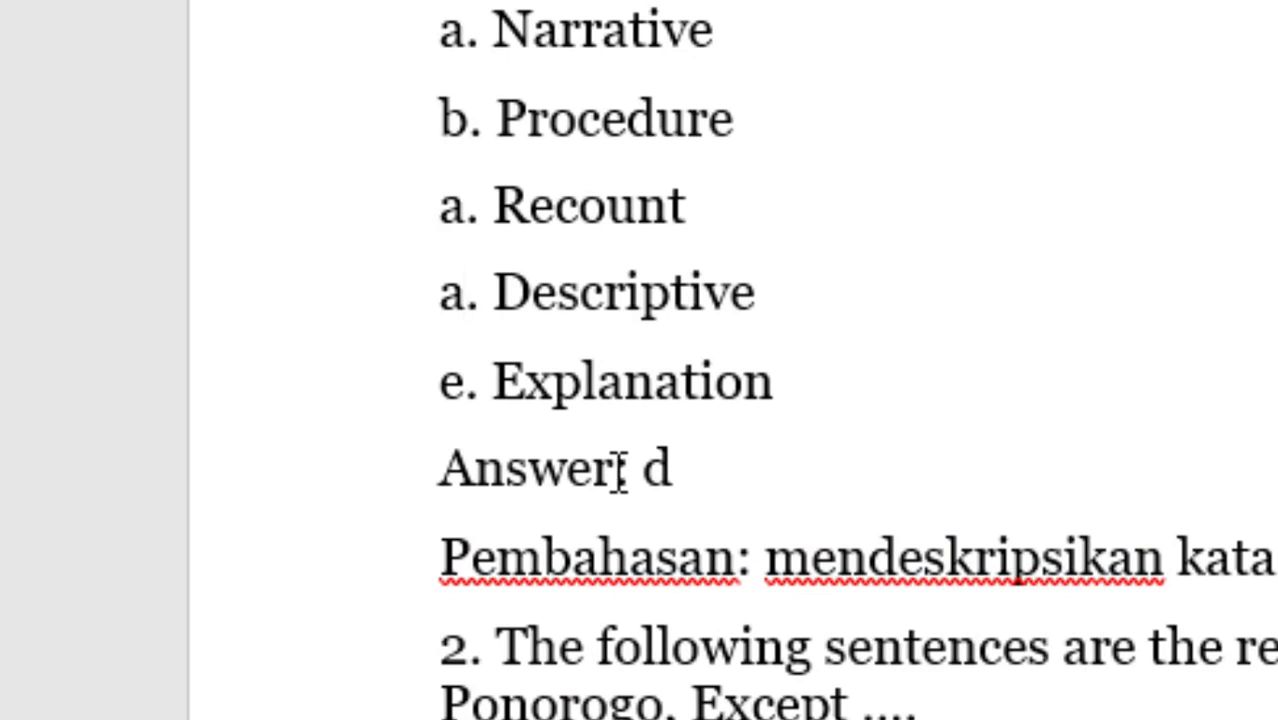
left_click_drag(616, 470, 538, 468)
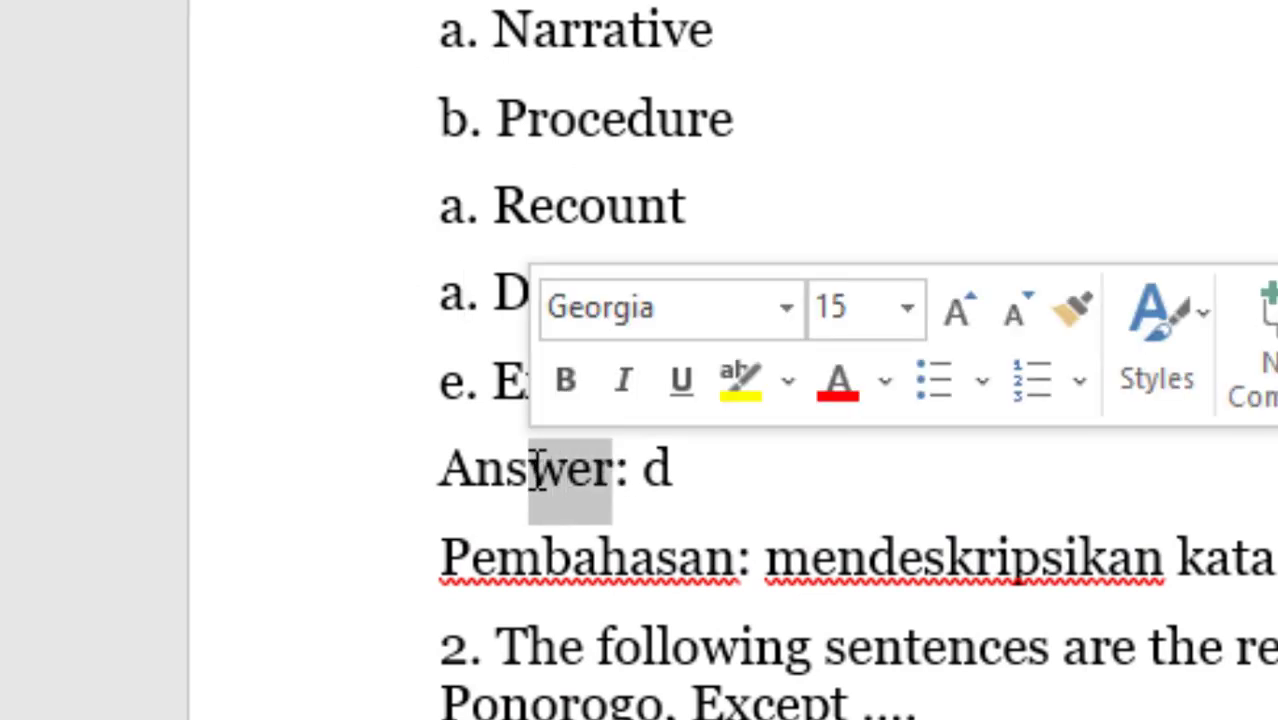
key("BackSpace")
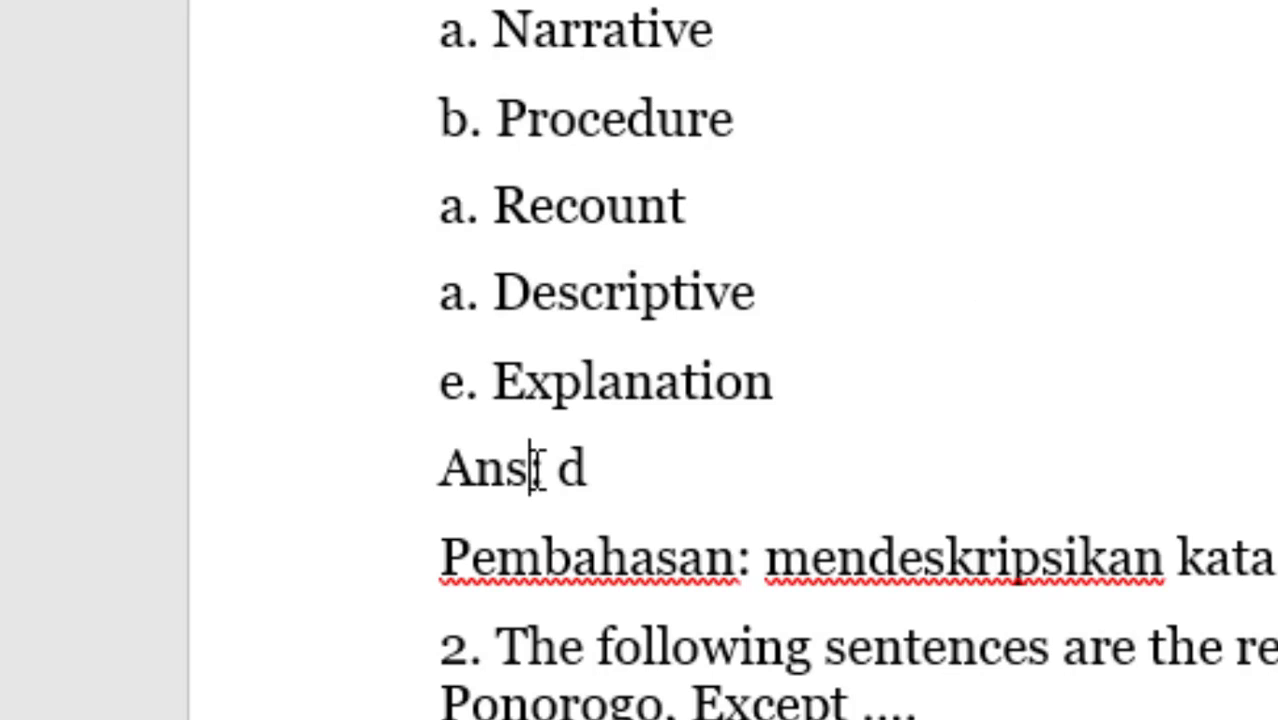
Step: Remove the whole "Ans: d" text from the line below the Explanation option
type(":")
left_click_drag(590, 465, 494, 502)
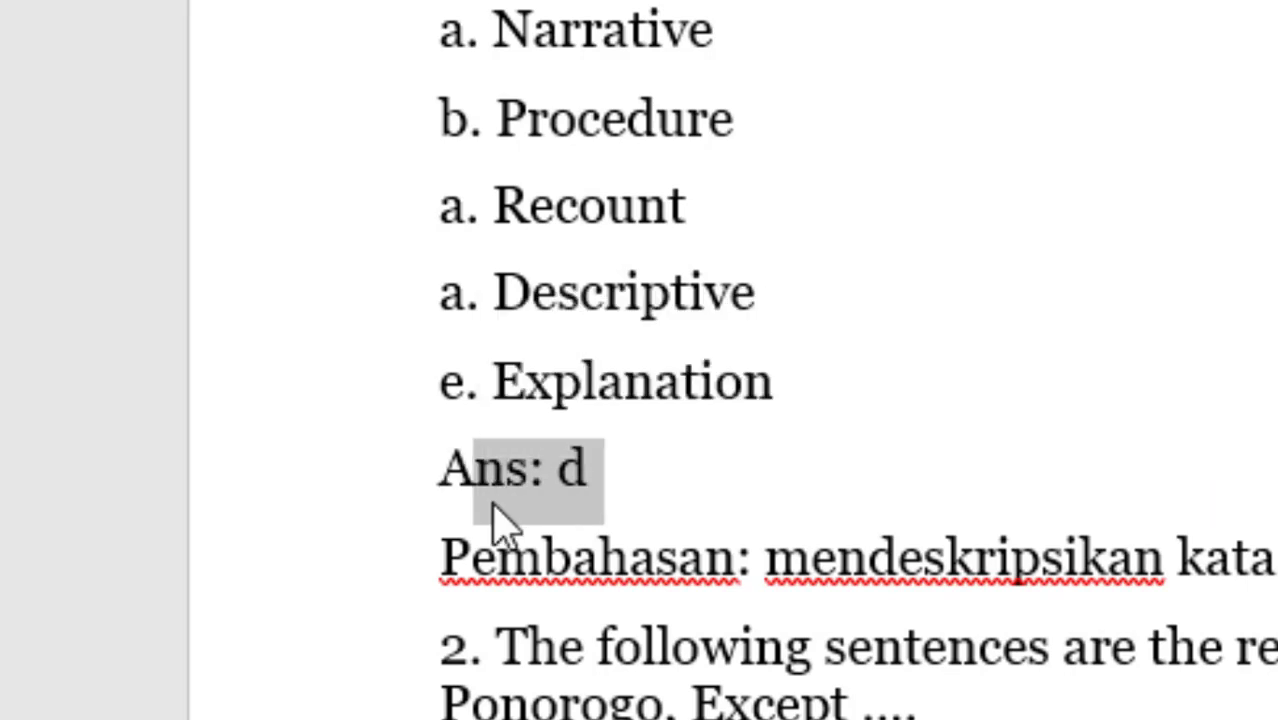
type("A")
key("BackSpace")
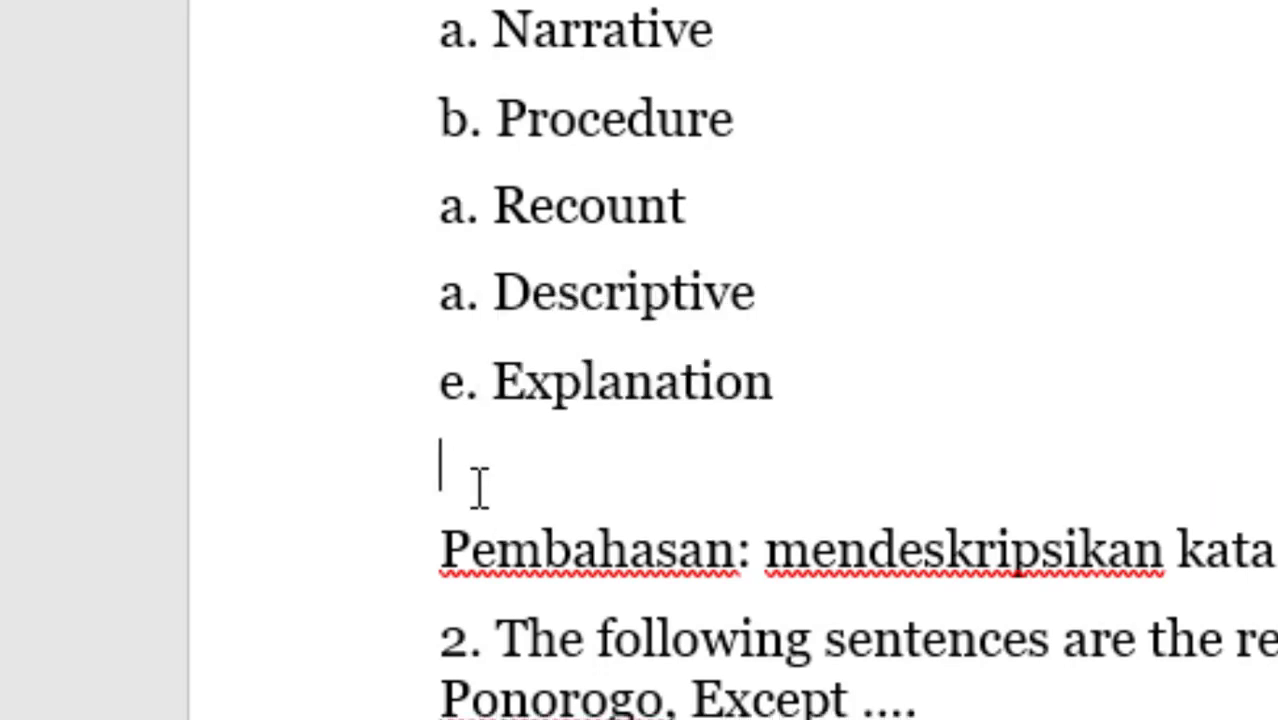
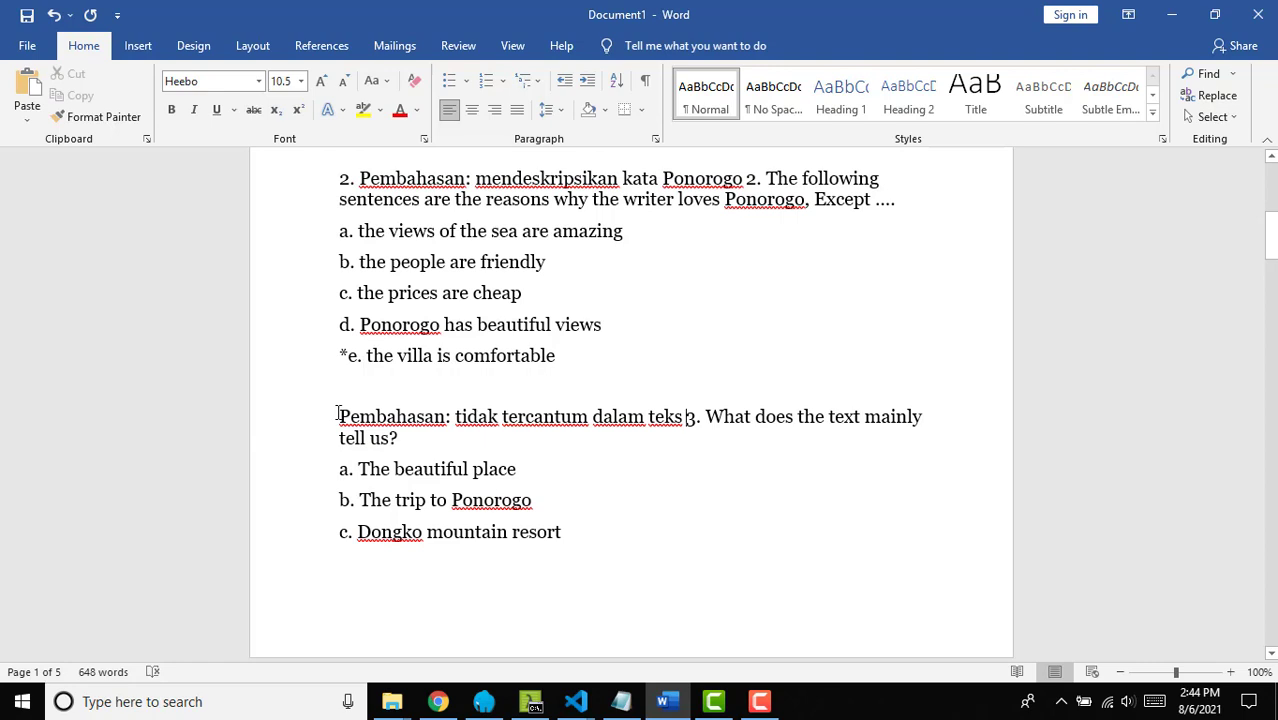
Step: Add "4." before the paragraph that starts with "Pembahasan: tidak tercantum dalam teks"
left_click(339, 416)
type("4")
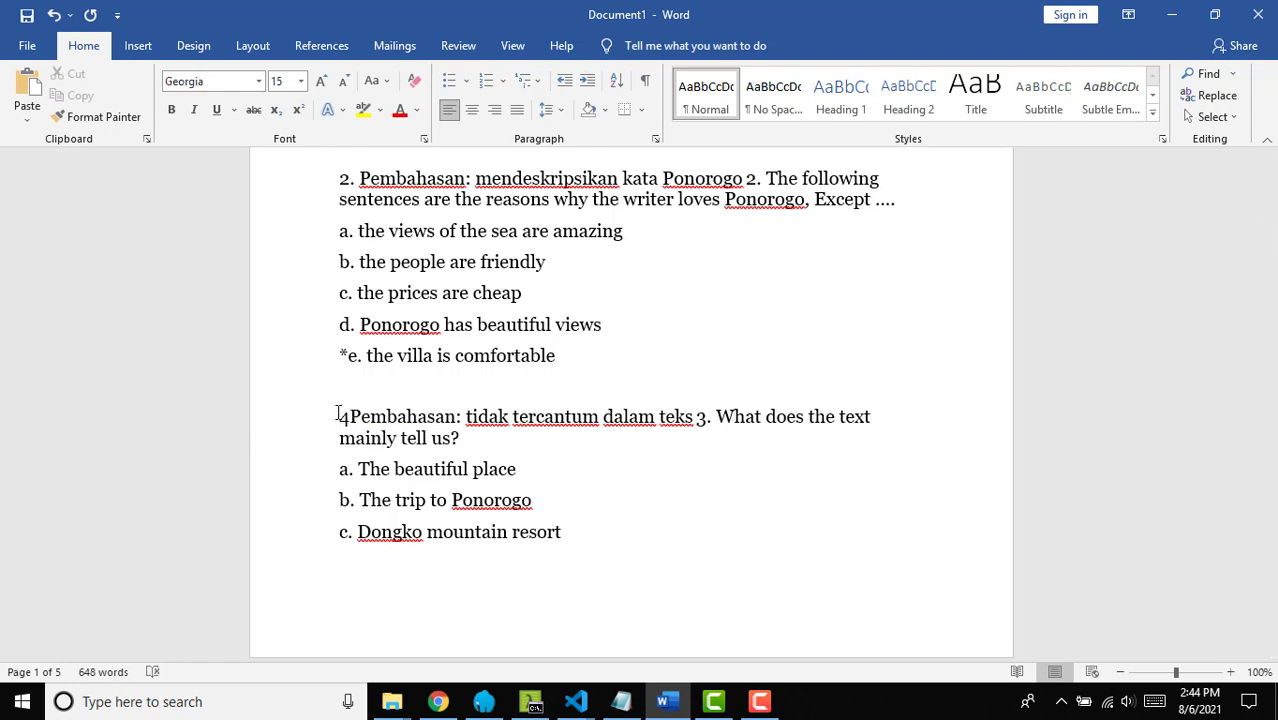
type(".")
Step: Delete the "Answer: b" line below "A villa in Jetis" and mark option b, "The trip to Ponorogo", with an asterisk
scroll(371, 466, "down", 5)
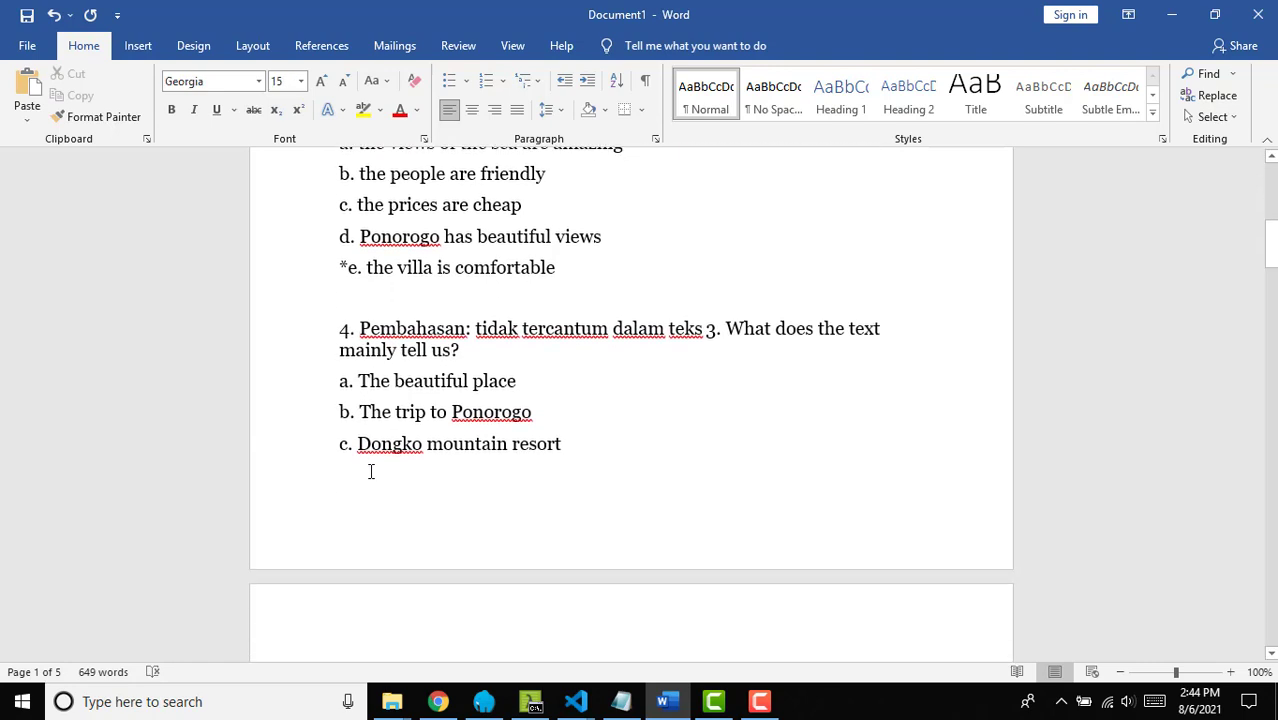
scroll(416, 558, "down", 1)
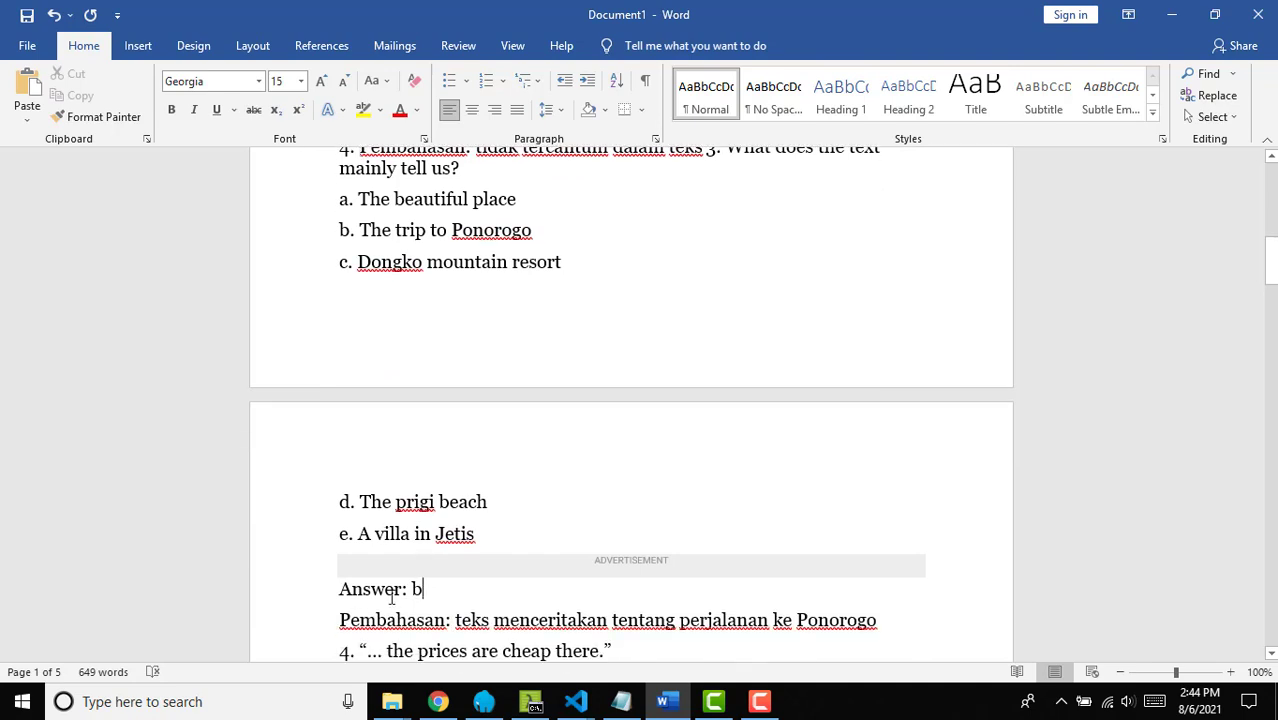
triple_click(391, 590)
key("BackSpace")
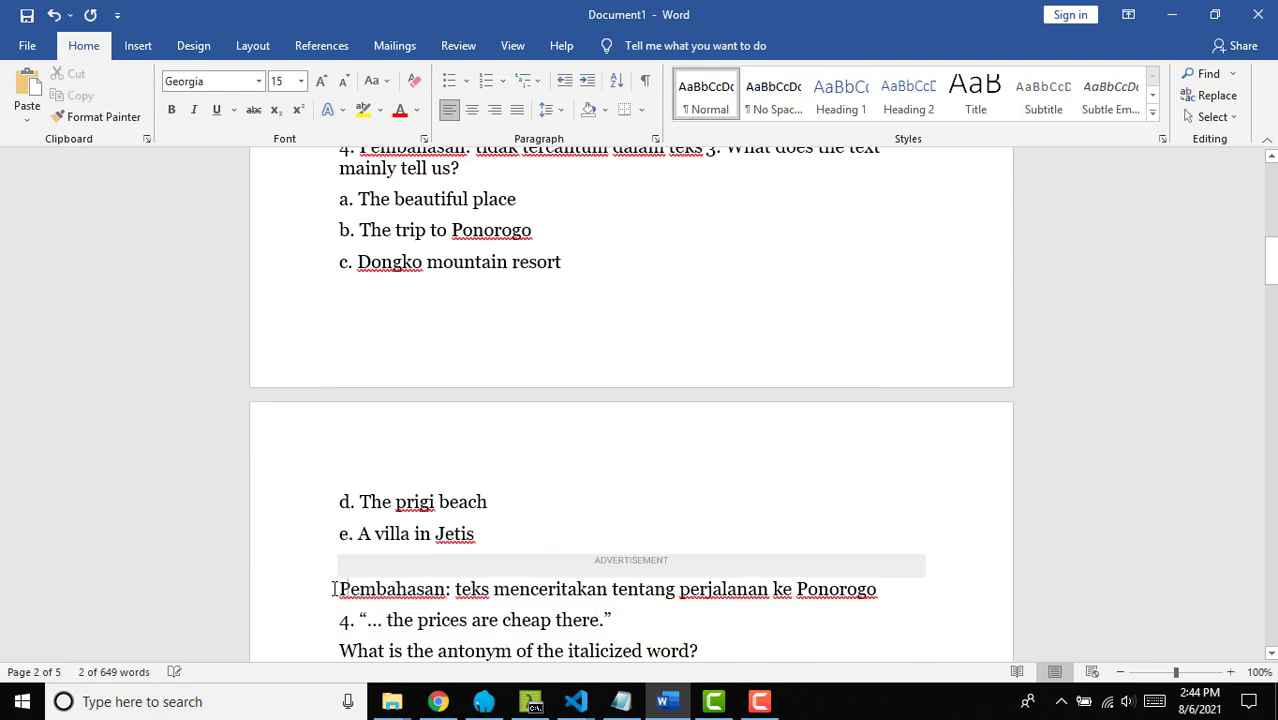
scroll(322, 476, "up", 2)
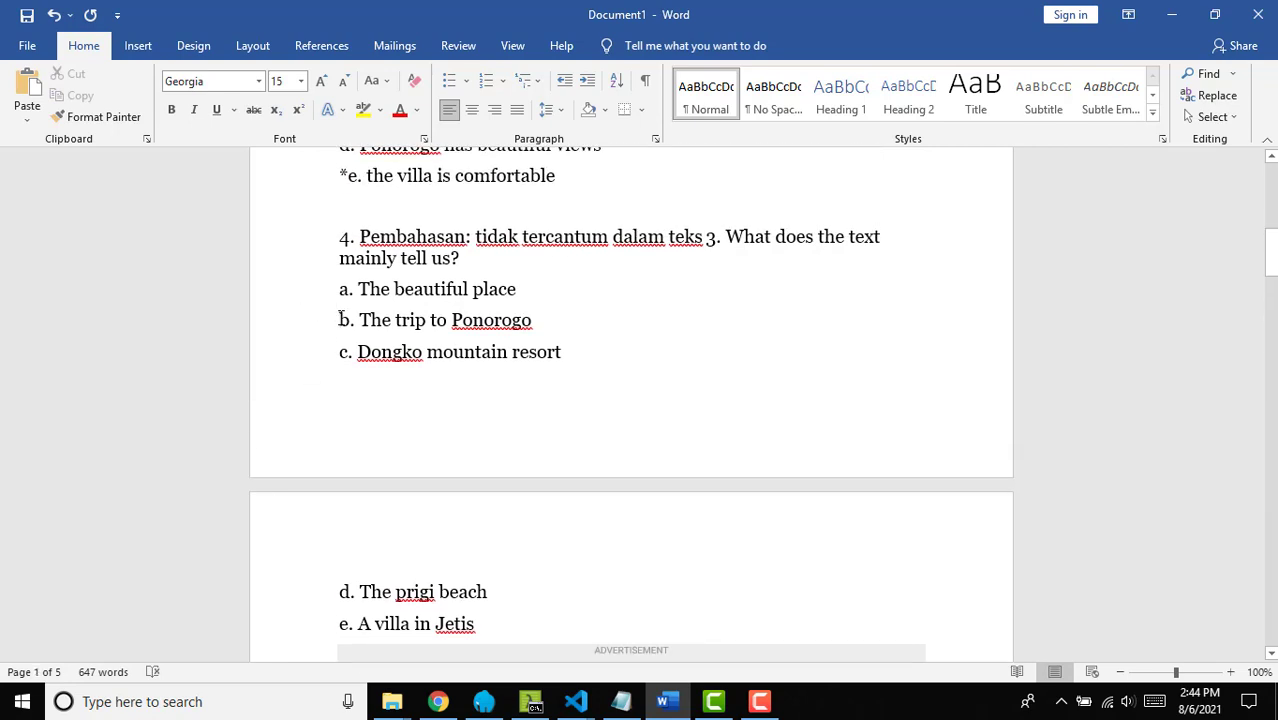
type("*")
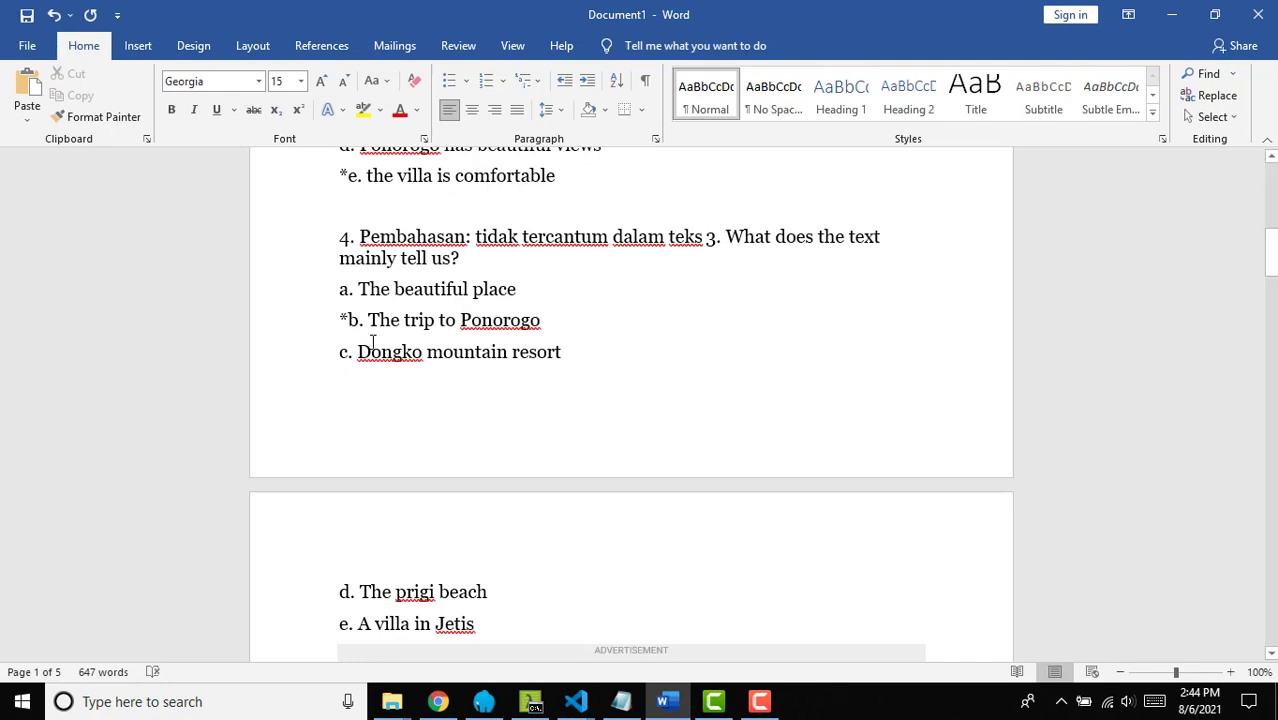
scroll(427, 406, "down", 1)
scroll(430, 410, "up", 6)
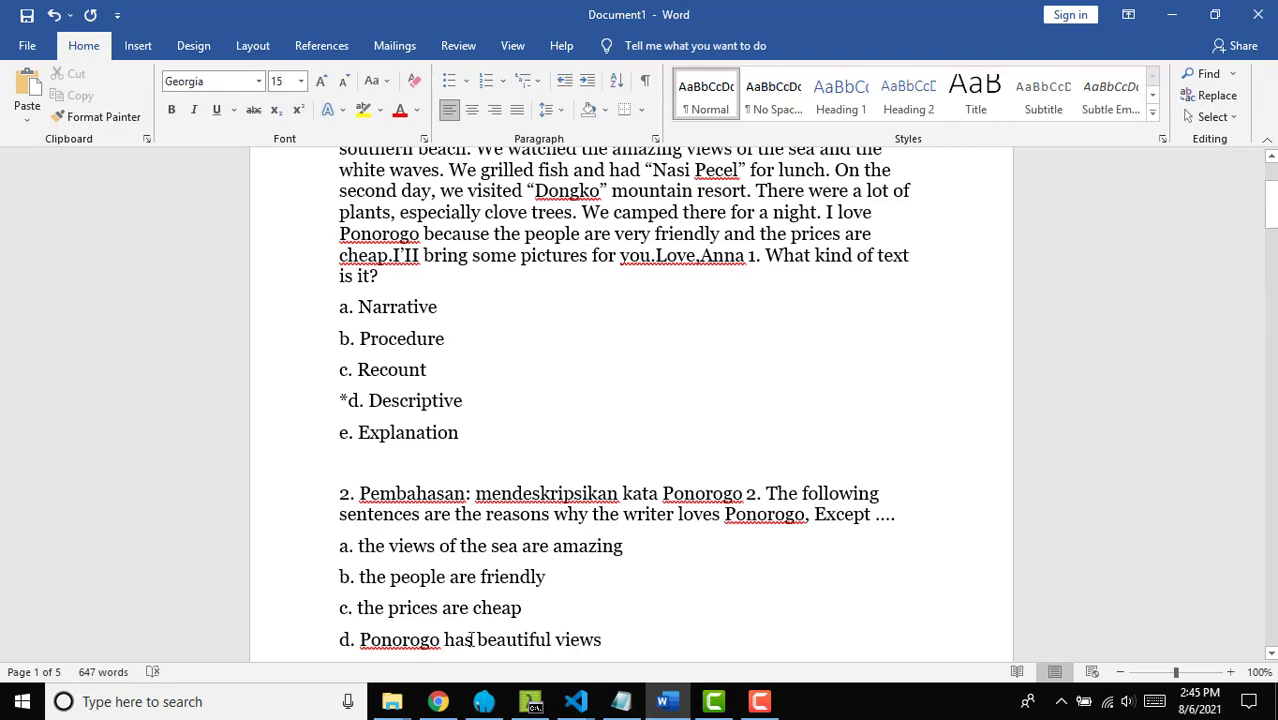
Step: Switch to Chrome and bring up the Blackboard quiz generator page at ed.oc.edu/blackboardquizgenerator
left_click(438, 700)
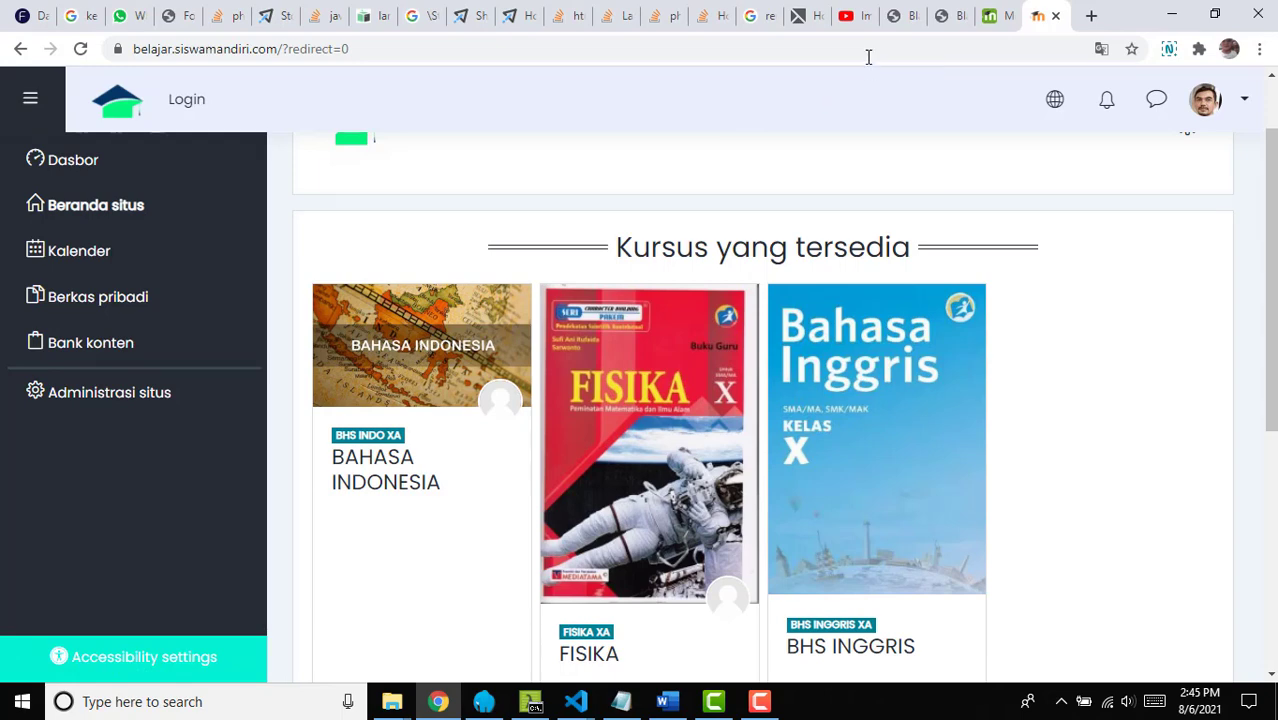
left_click(987, 15)
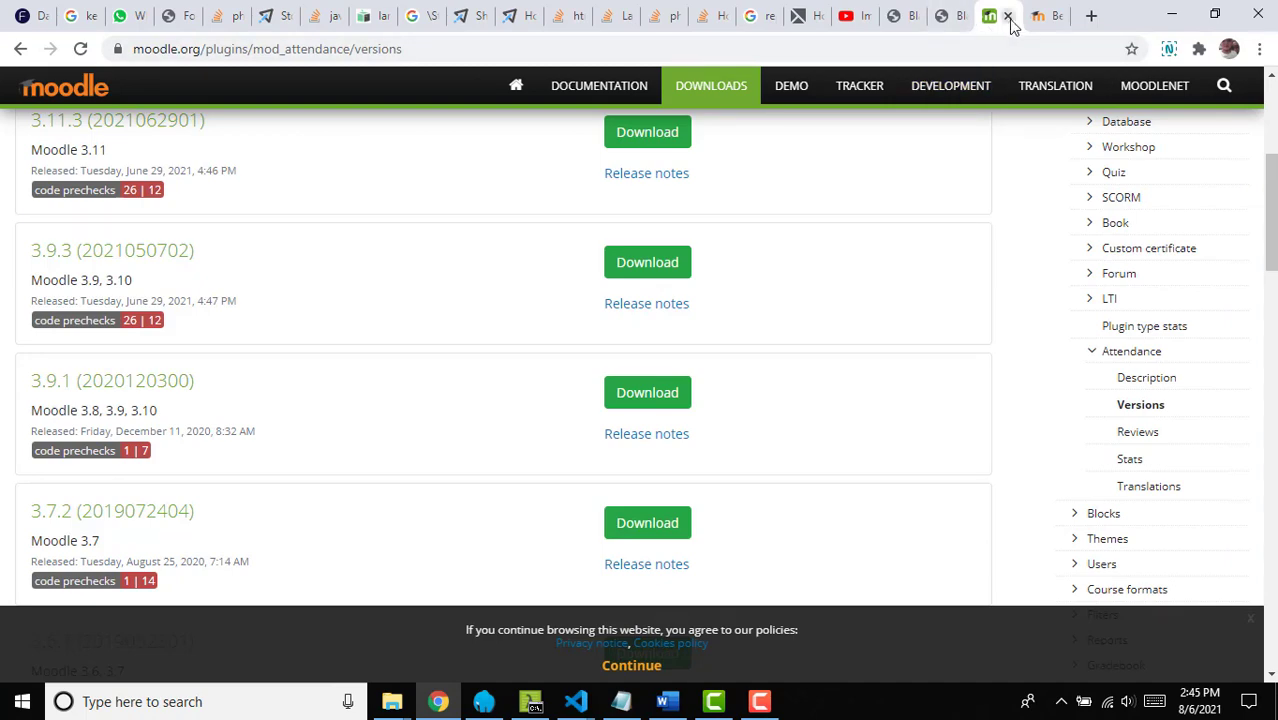
left_click(1041, 16)
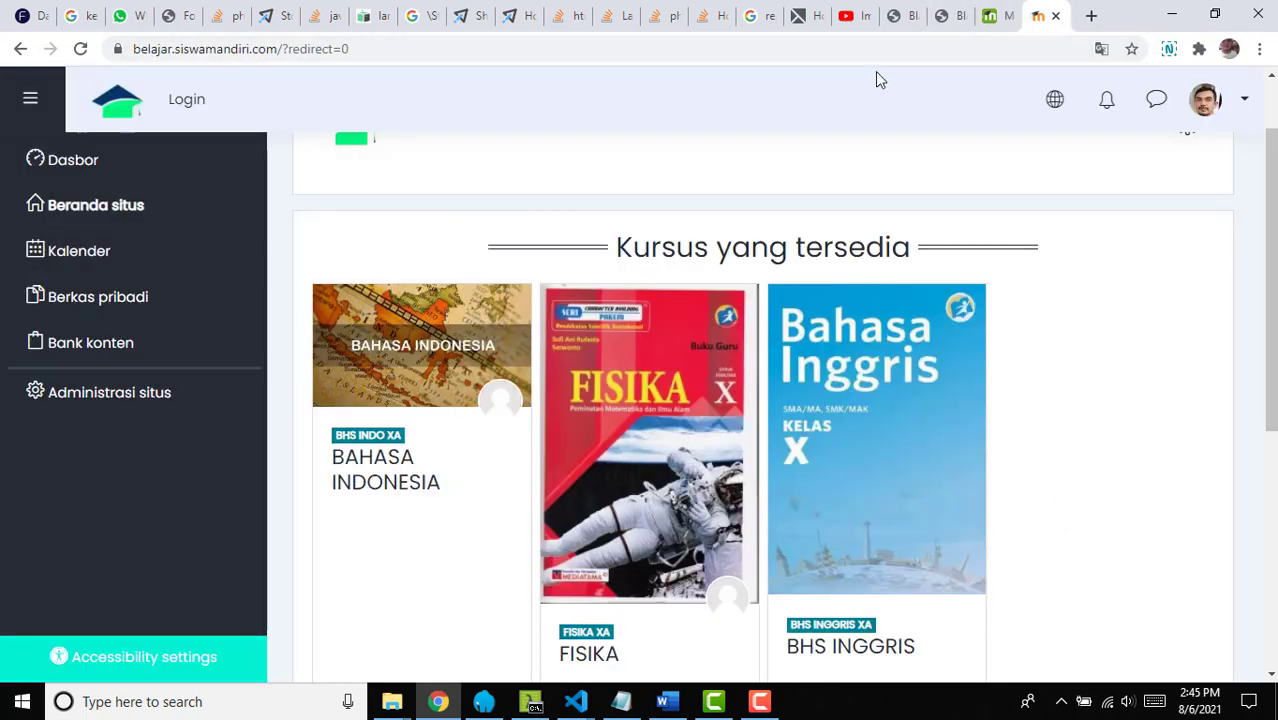
left_click(807, 19)
left_click(895, 18)
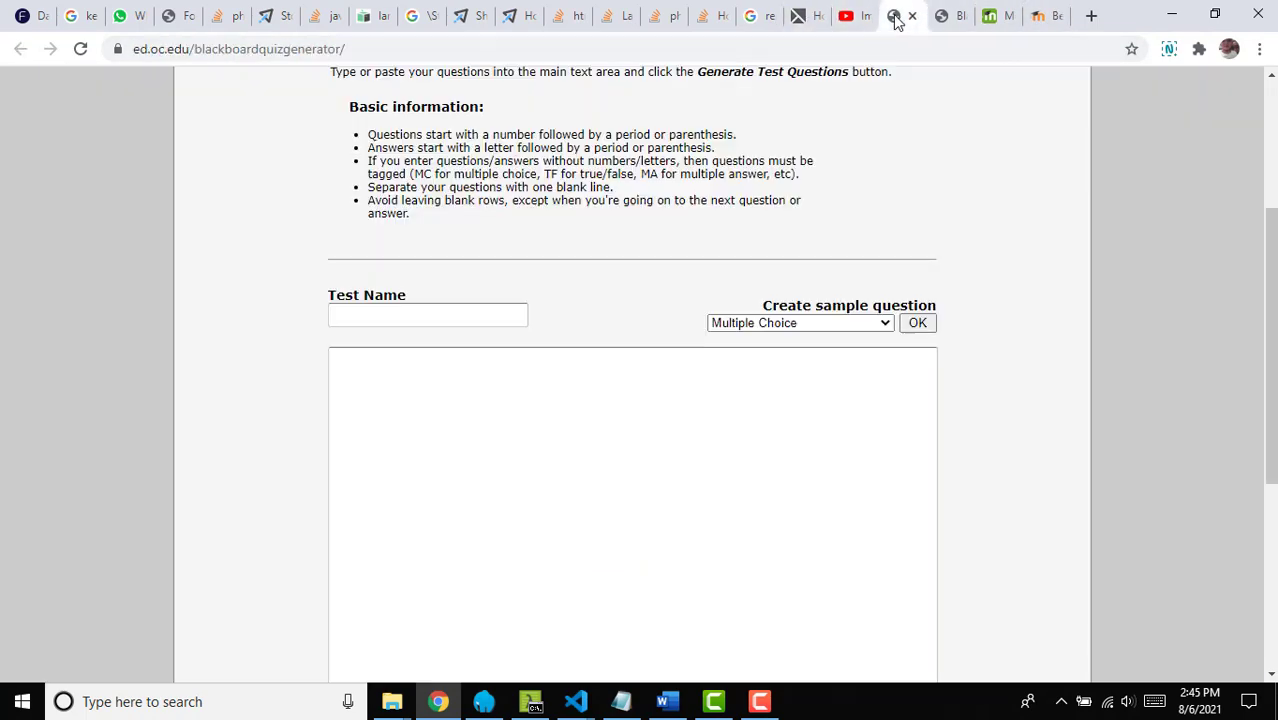
scroll(944, 488, "up", 3)
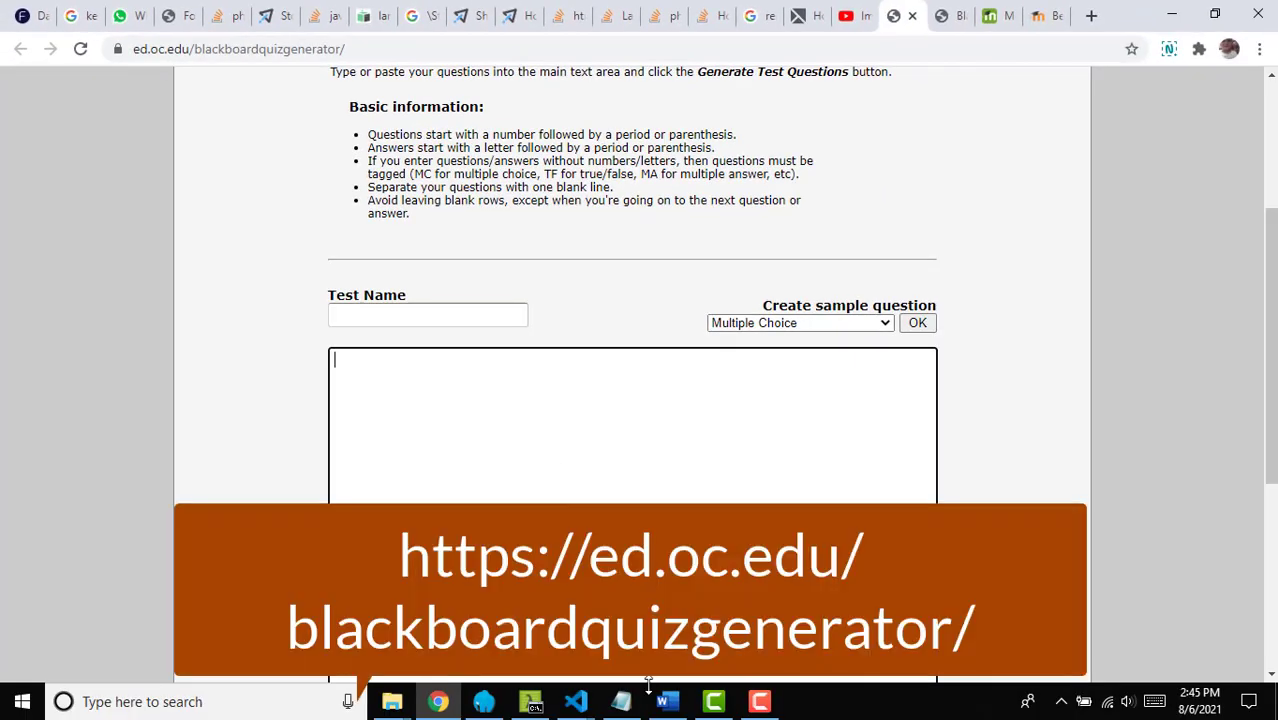
Step: Switch to Word and look over the letter text and the answer options of the first question
left_click(665, 703)
scroll(631, 400, "up", 4)
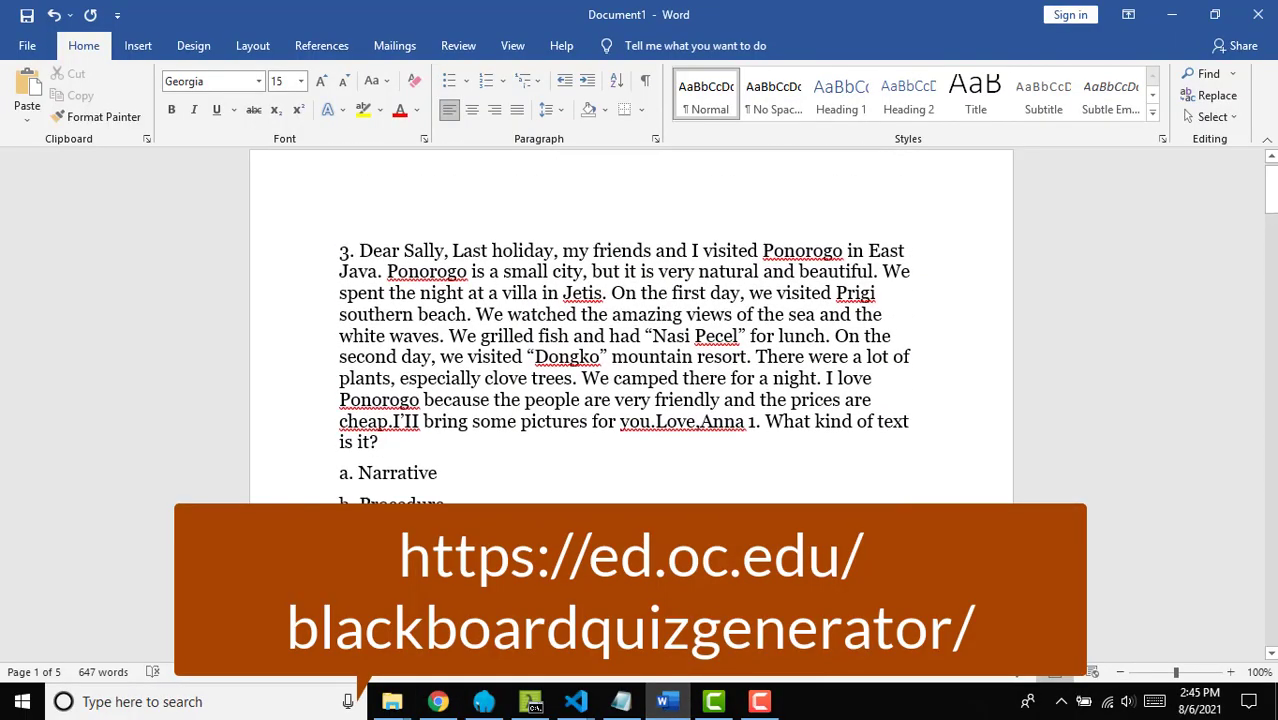
scroll(631, 400, "down", 3)
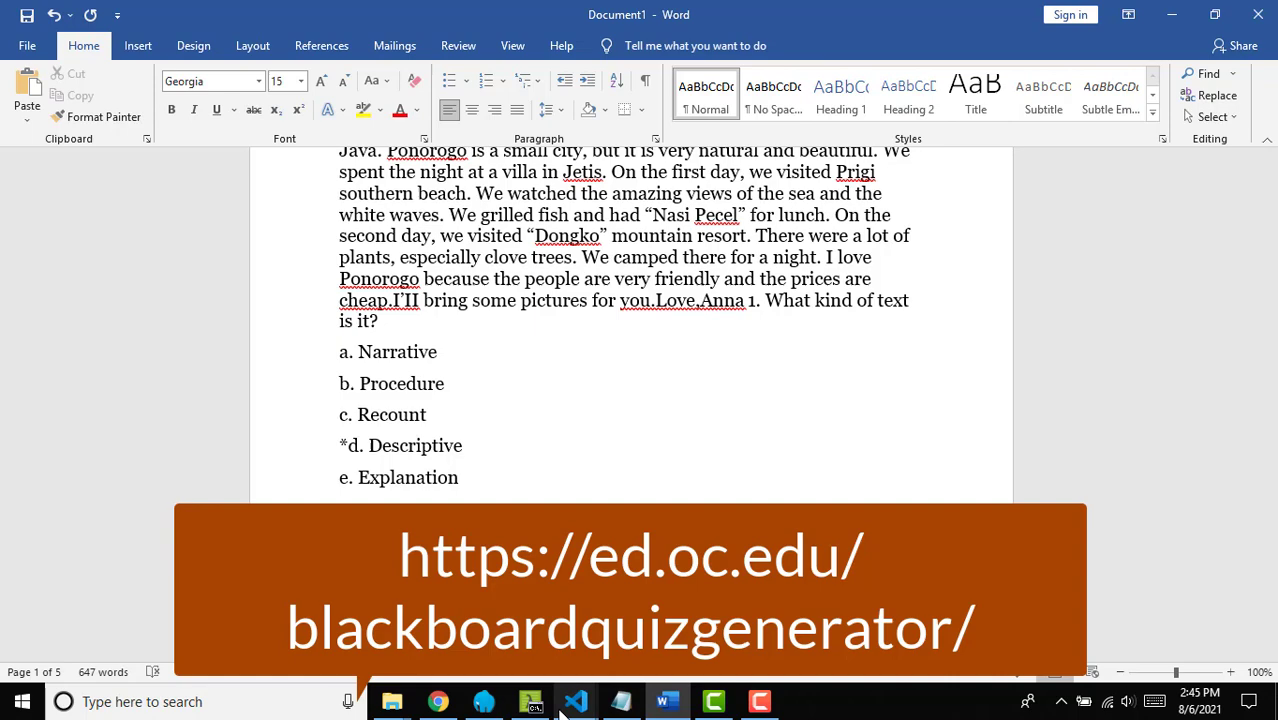
Step: Return to the quiz generator in Chrome, choose Multiple Choice as the sample question type and place the cursor in the question area
left_click(438, 701)
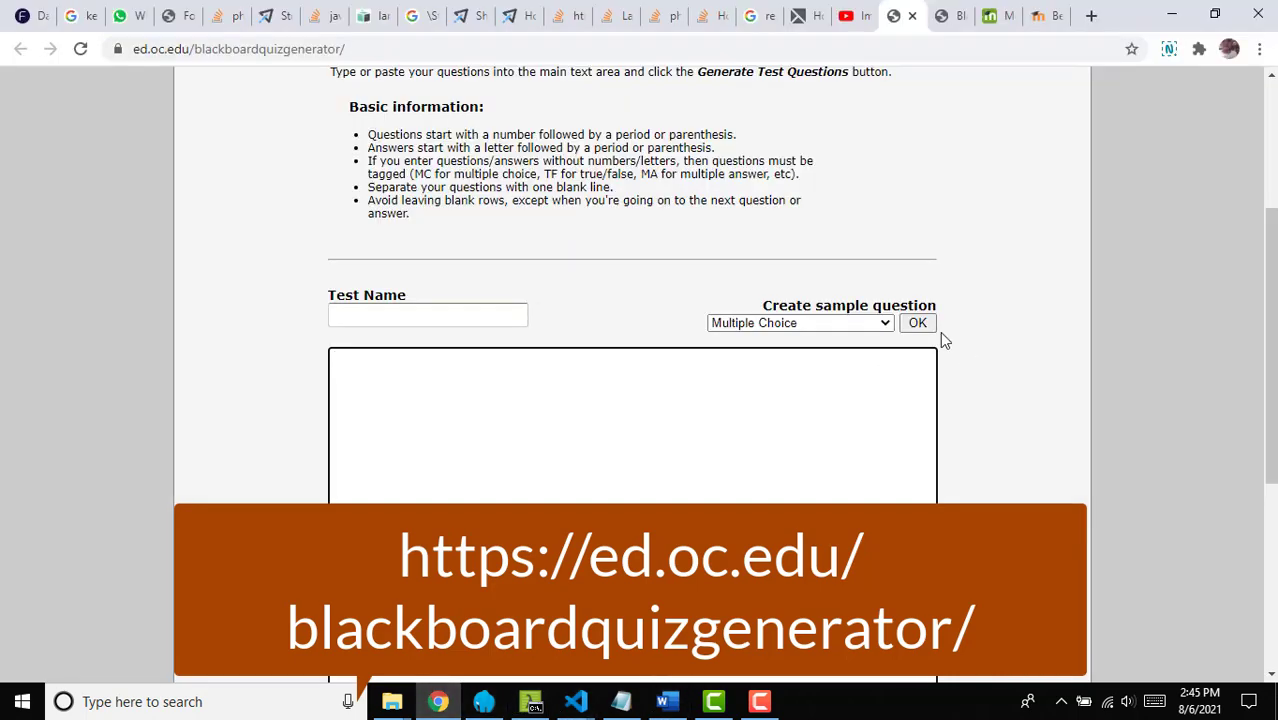
left_click(845, 323)
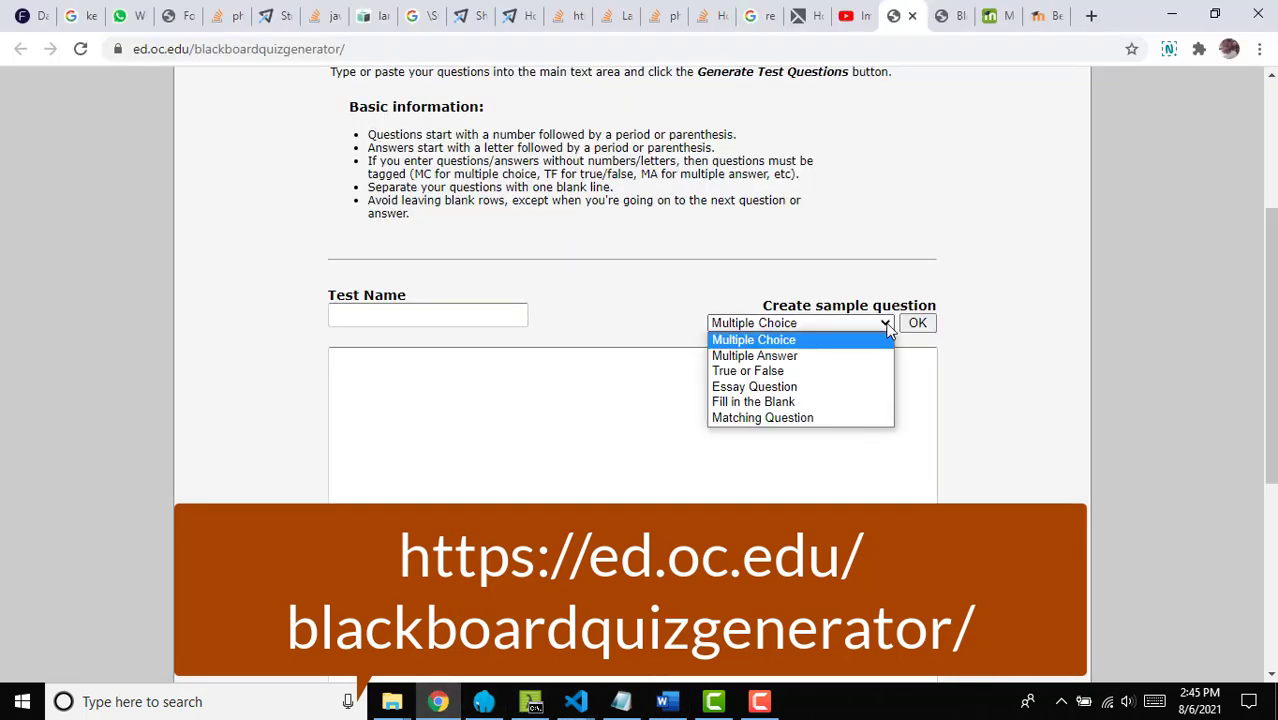
left_click(836, 341)
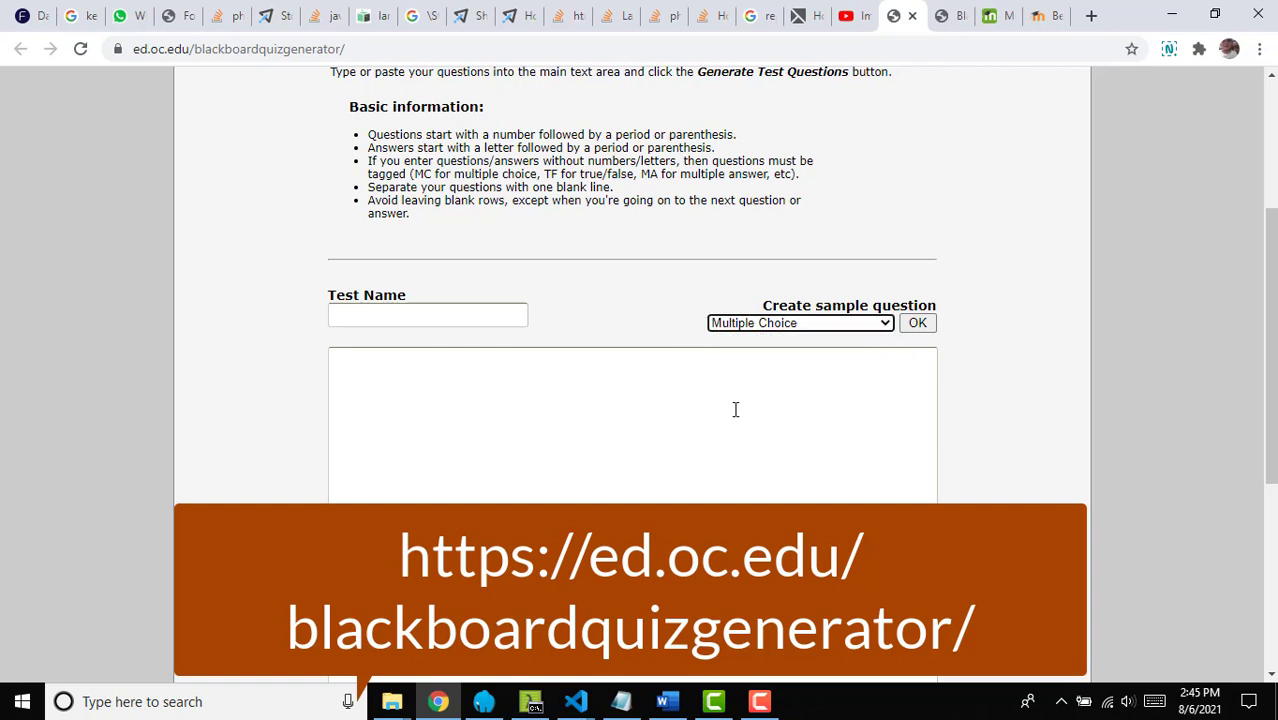
left_click(652, 443)
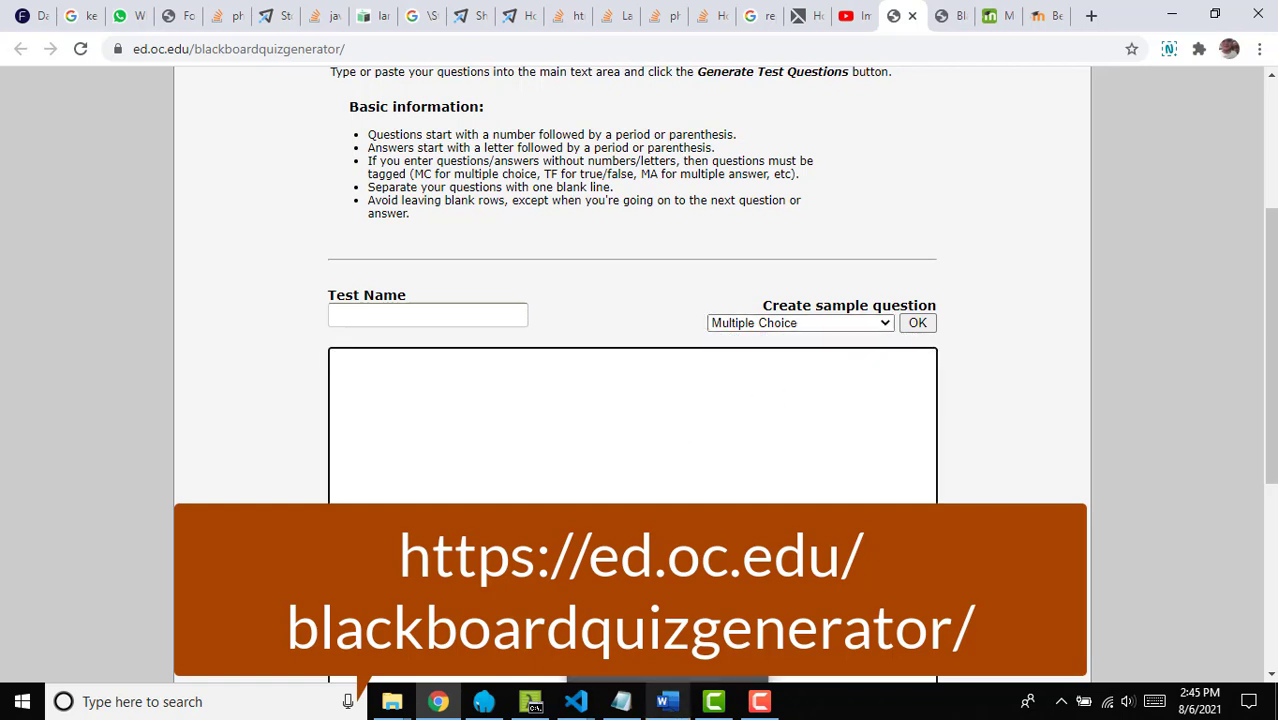
Step: In Word, select the three formatted questions from the opening letter through "e. A villa in Jetis" and copy them
left_click(668, 703)
scroll(587, 462, "up", 3)
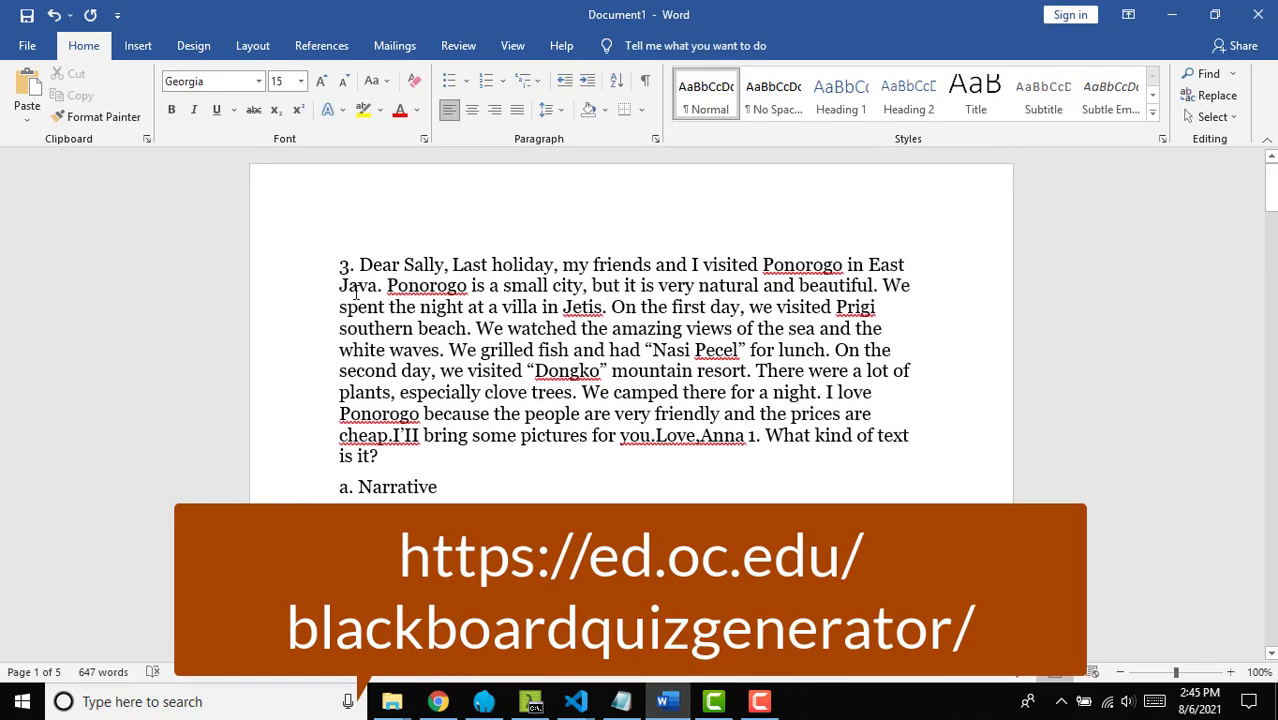
key("ctrl+a")
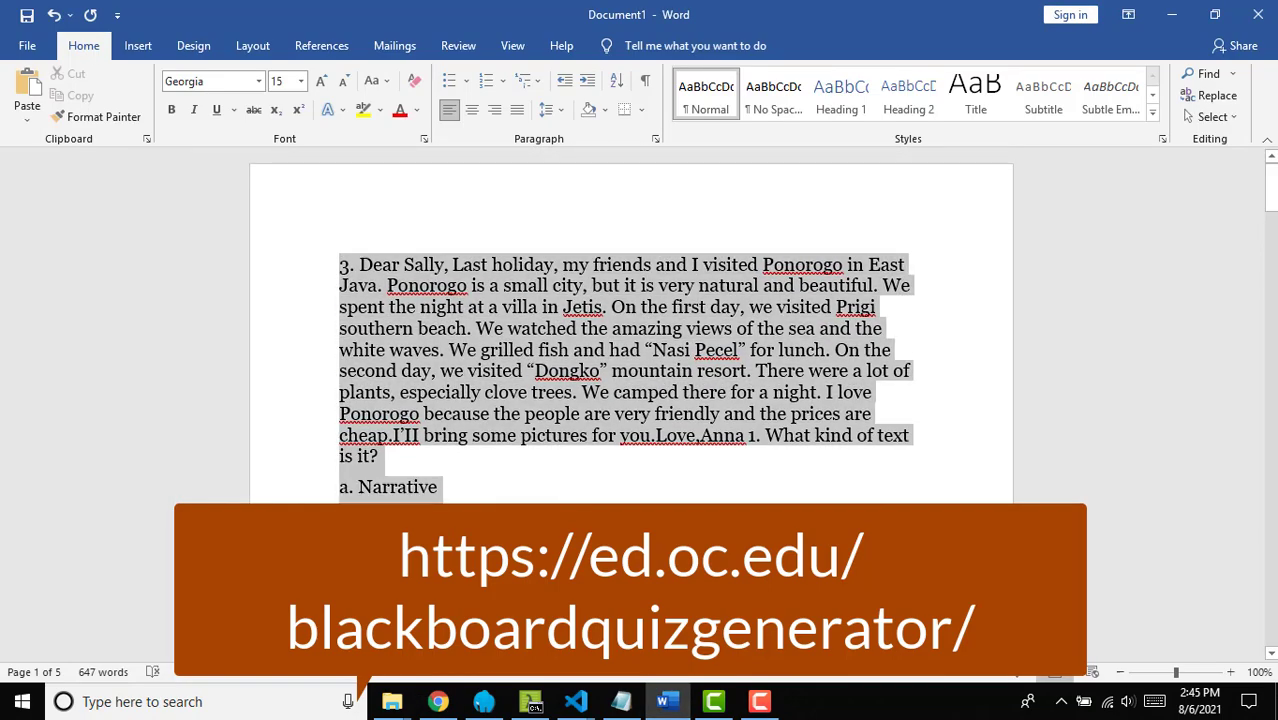
scroll(631, 330, "down", 6)
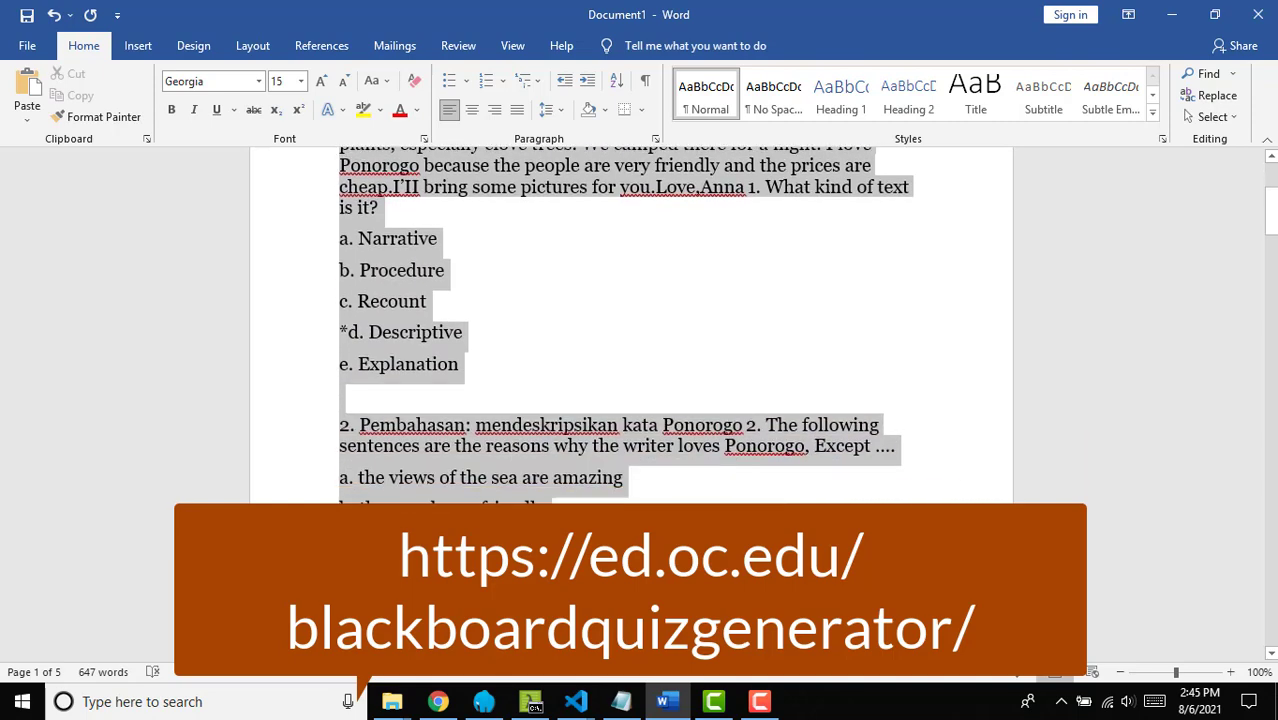
scroll(602, 622, "down", 5)
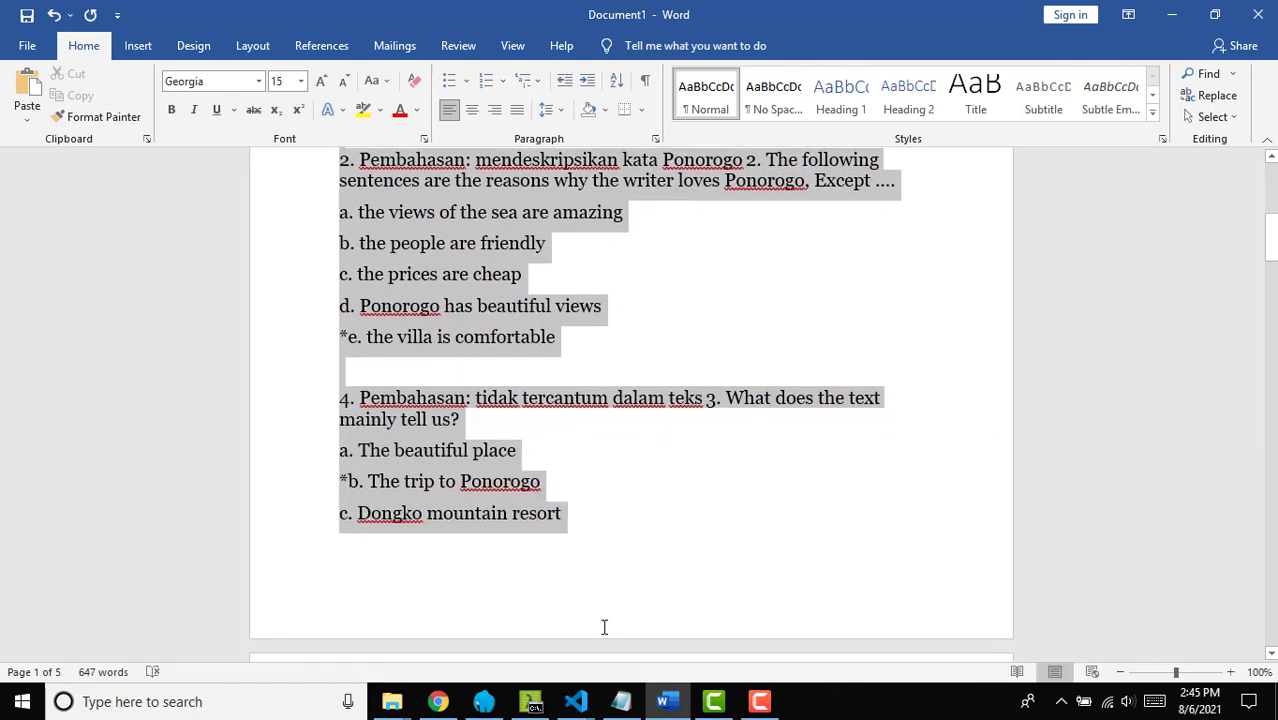
scroll(590, 640, "down", 3)
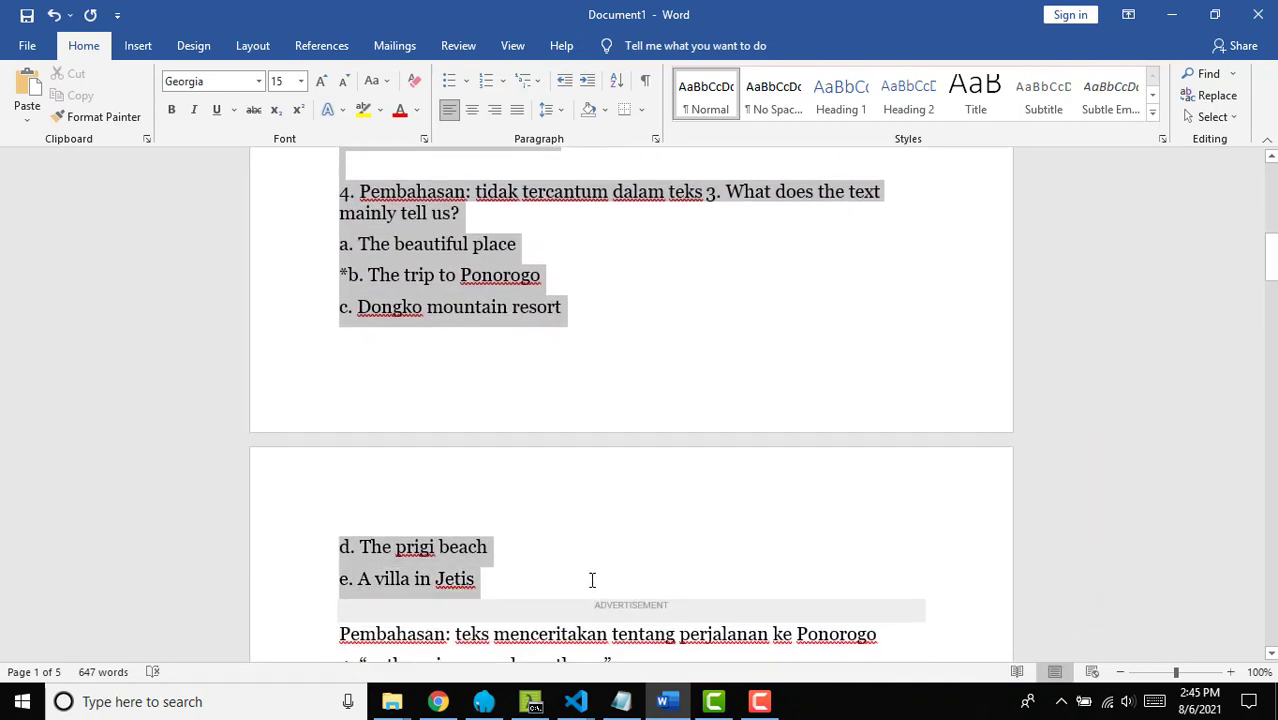
right_click(471, 556)
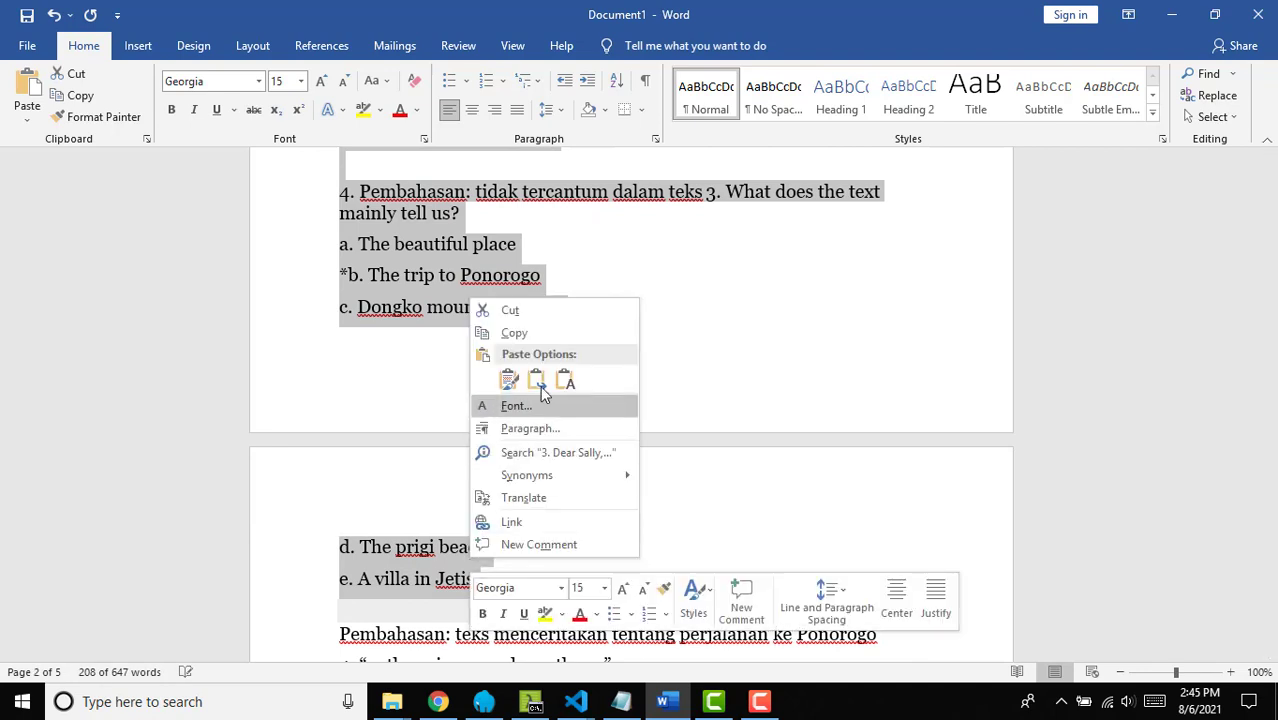
left_click(547, 343)
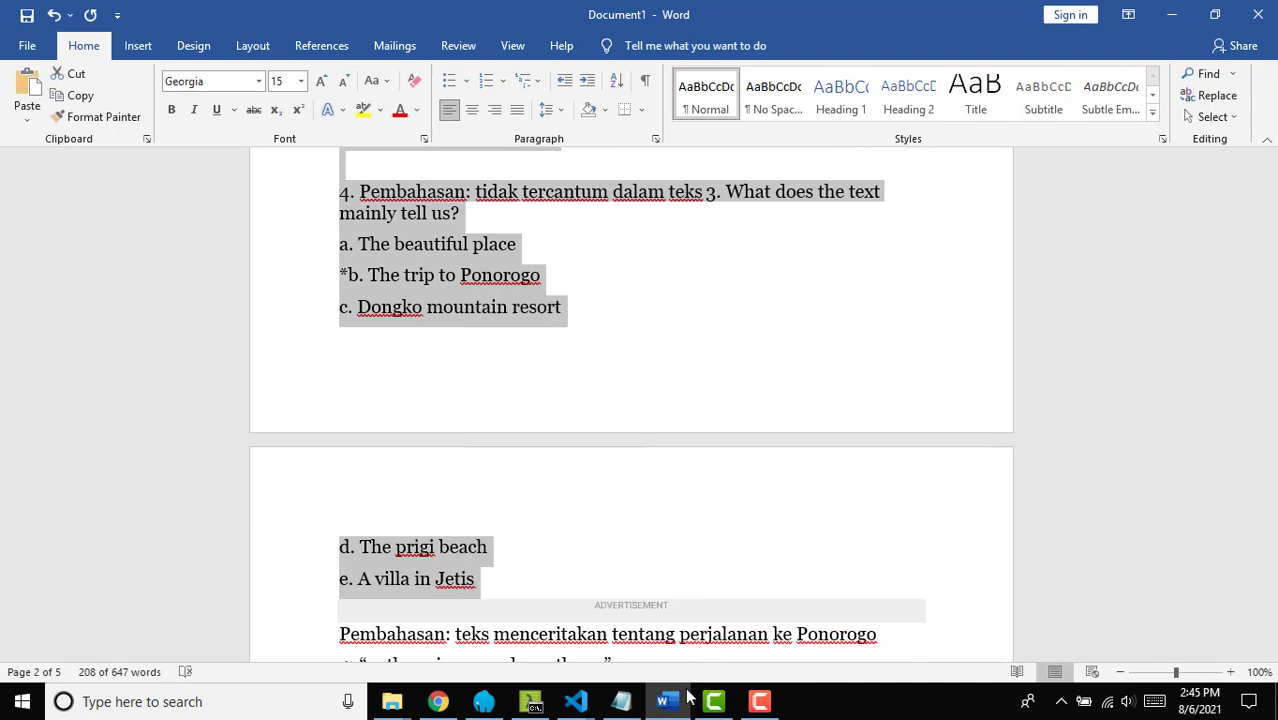
Step: Paste the copied questions into the quiz generator's question area in Chrome and generate the test questions
left_click(438, 701)
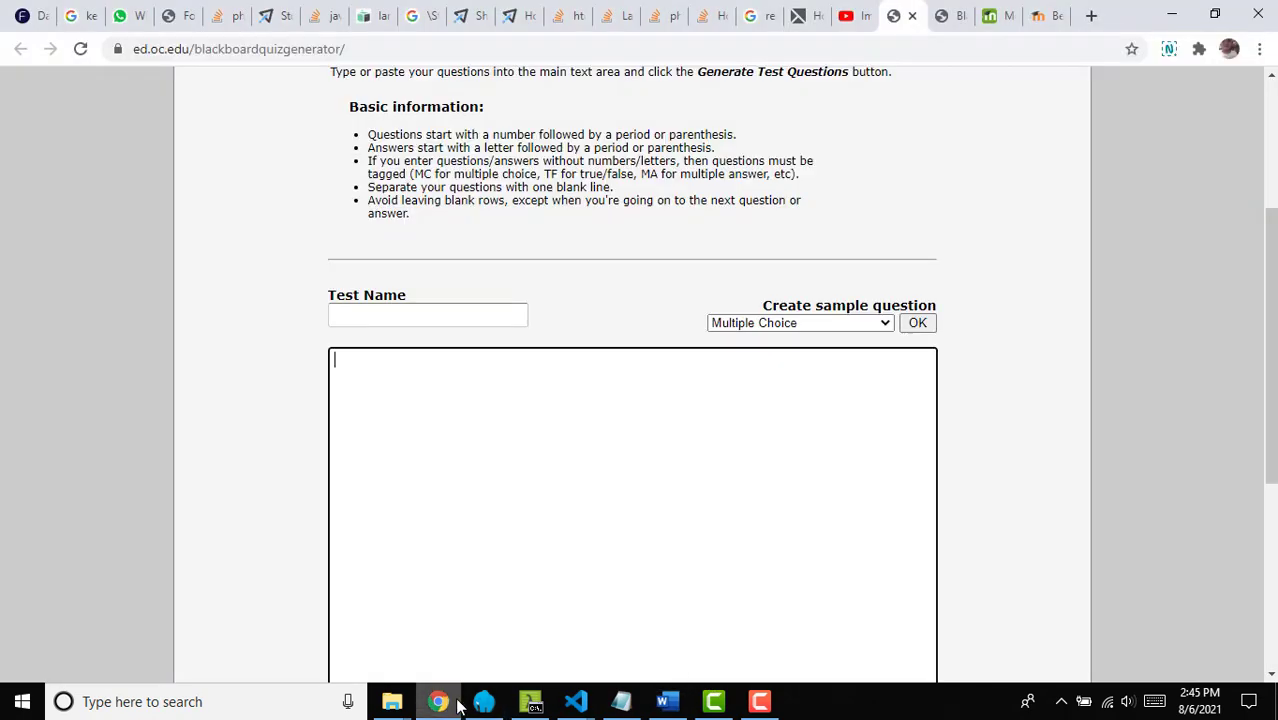
right_click(514, 458)
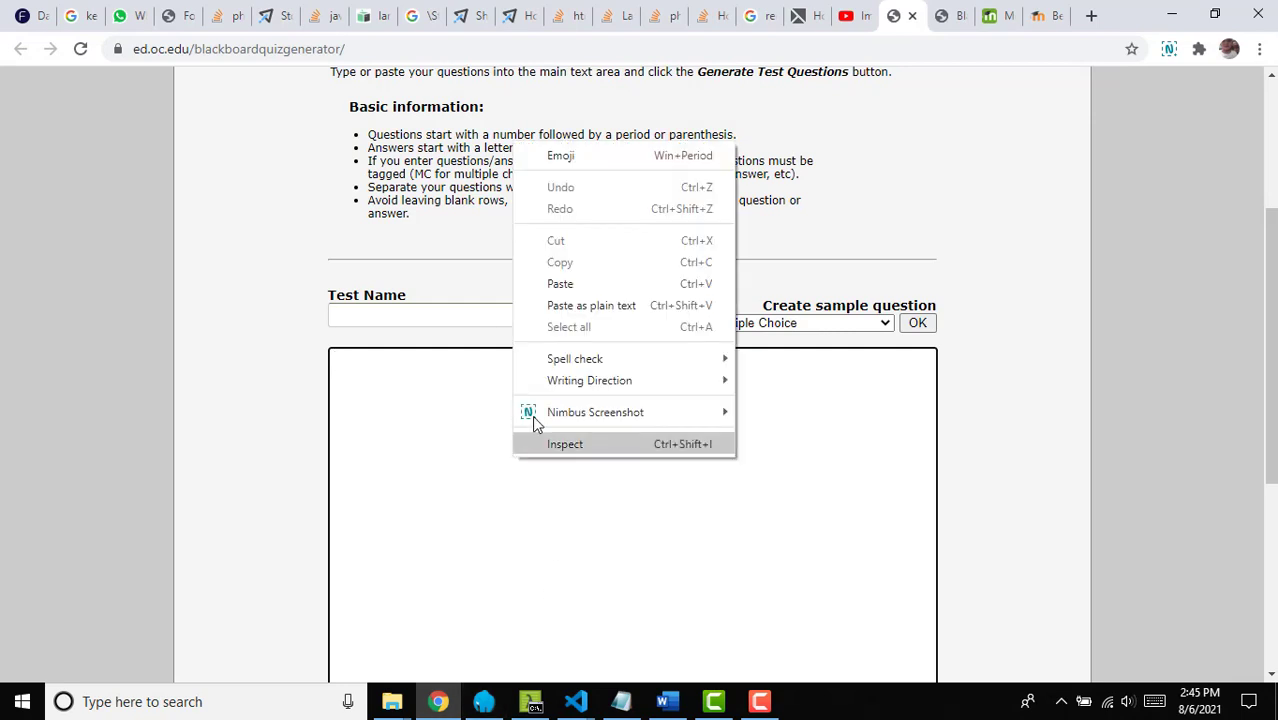
left_click(608, 285)
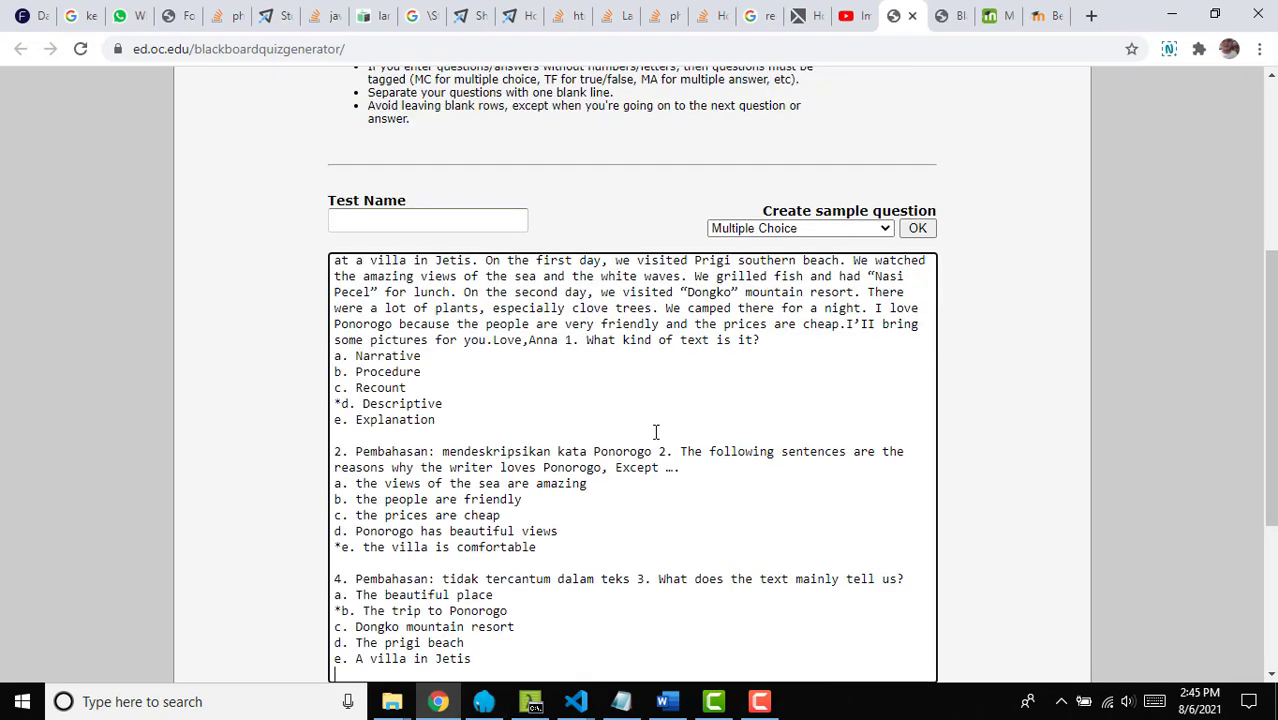
scroll(826, 346, "down", 3)
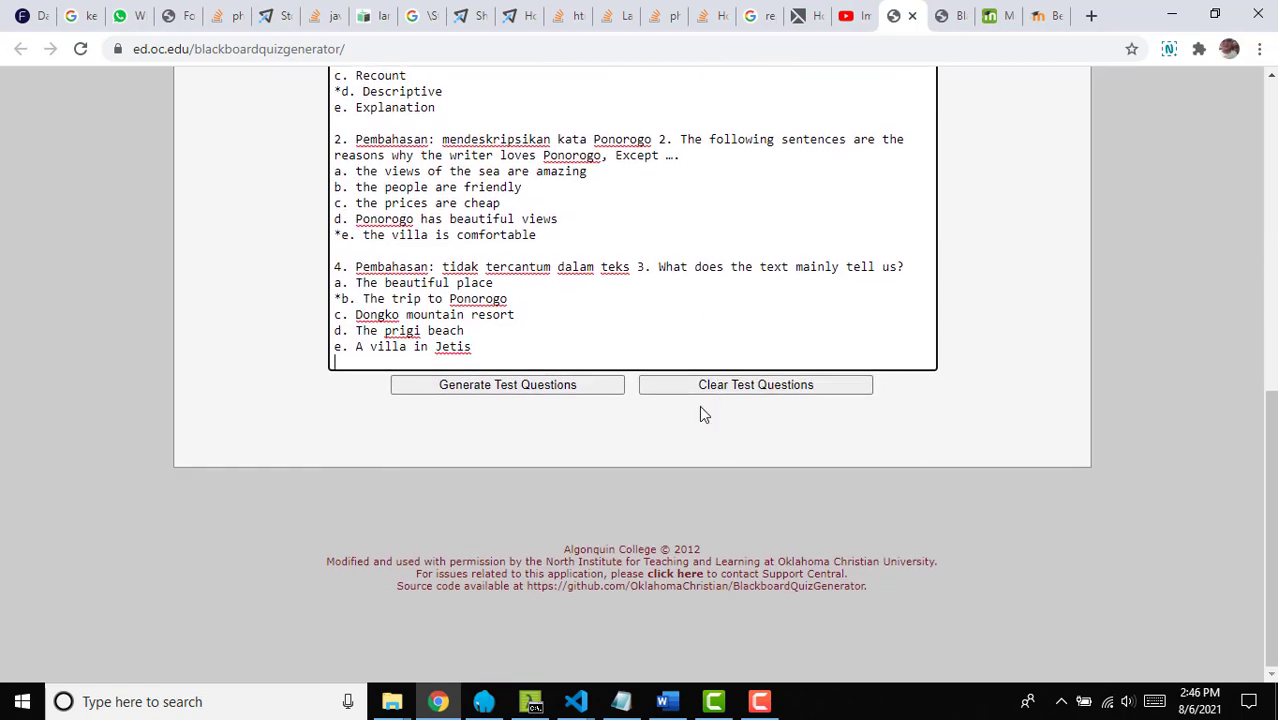
left_click(518, 386)
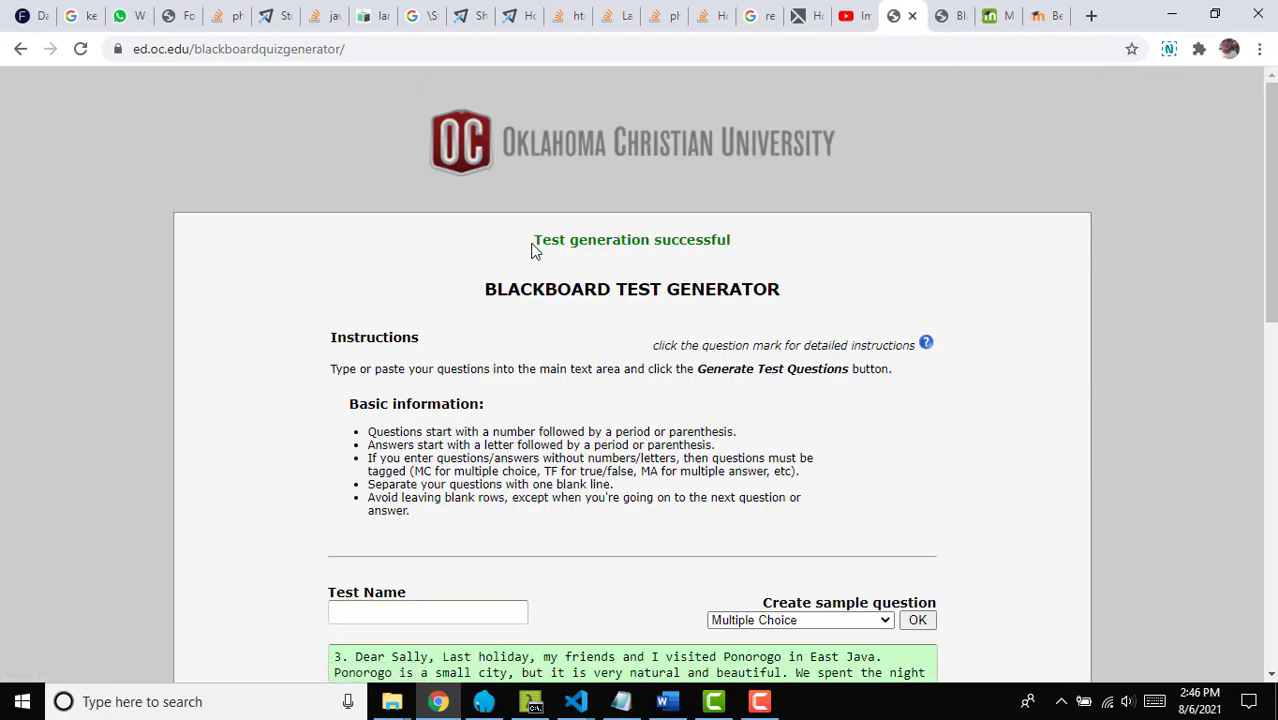
Step: Check the generation status message above the "BLACKBOARD TEST GENERATOR" heading
left_click_drag(532, 250, 756, 252)
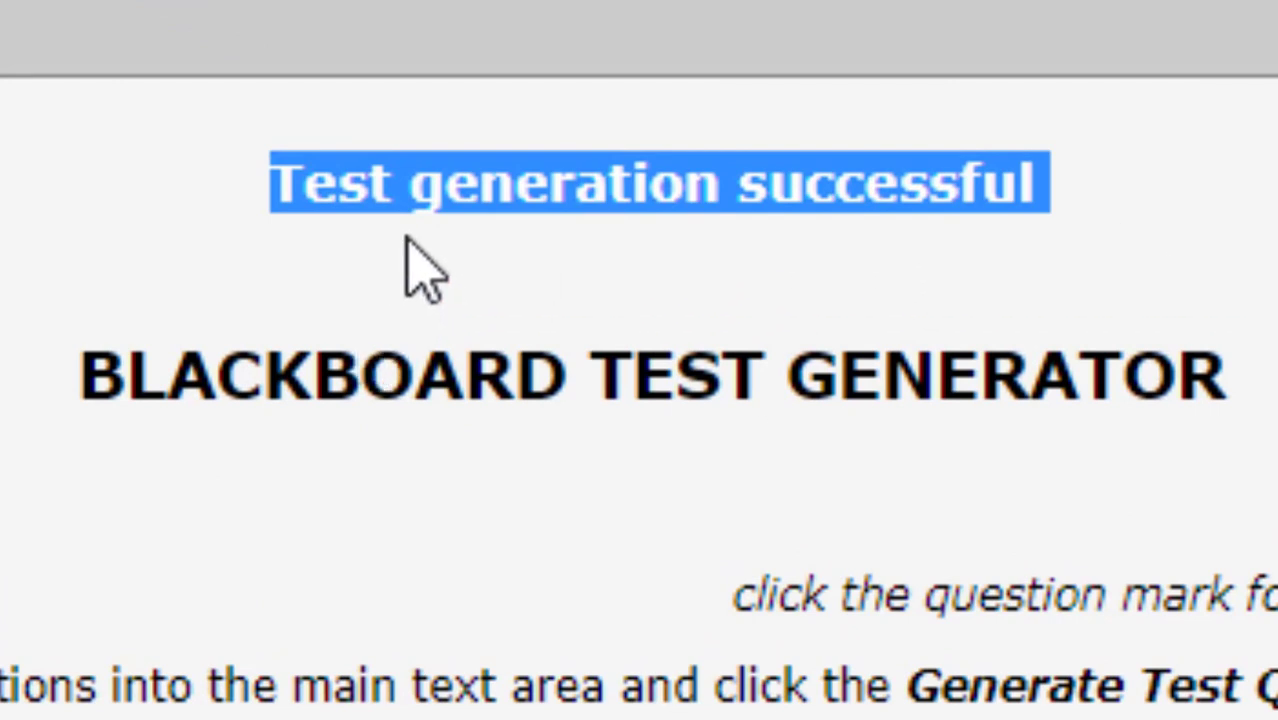
left_click(277, 251)
left_click_drag(272, 185, 1190, 240)
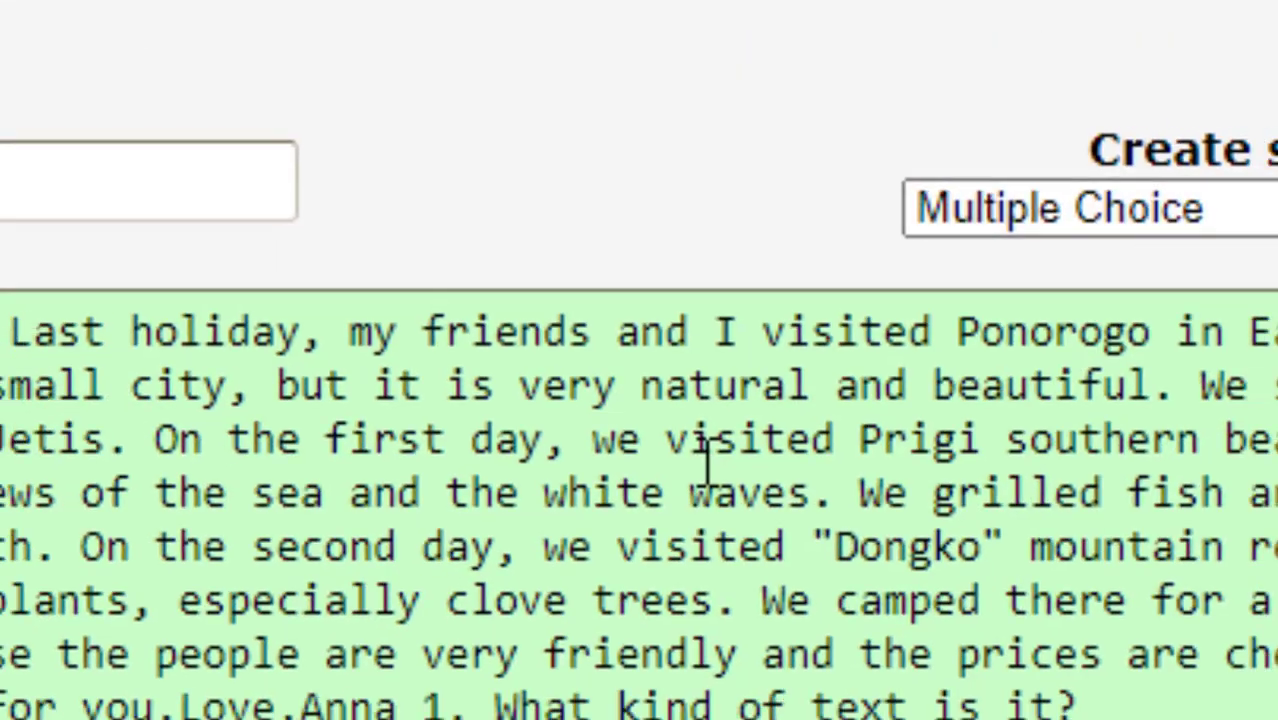
Step: Review the three generated questions, their options and the starred correct answers down to the download options below them
scroll(551, 411, "down", 3)
scroll(572, 377, "up", 3)
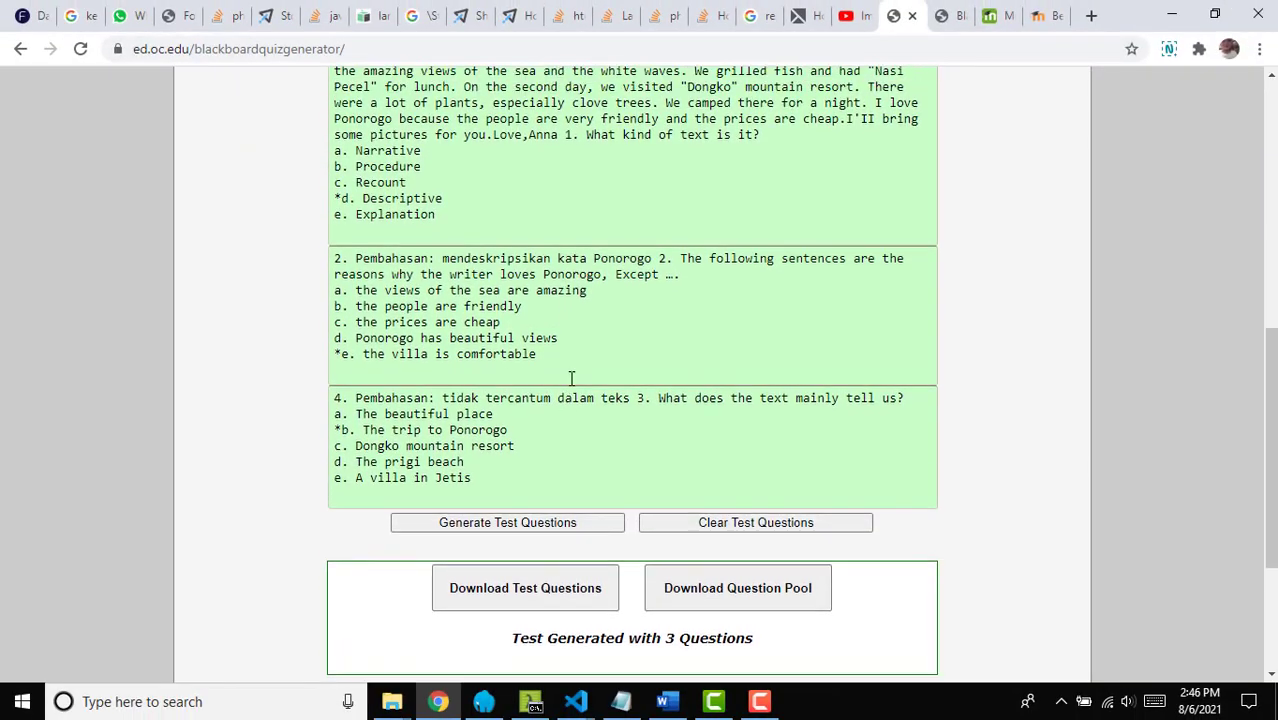
scroll(573, 376, "up", 2)
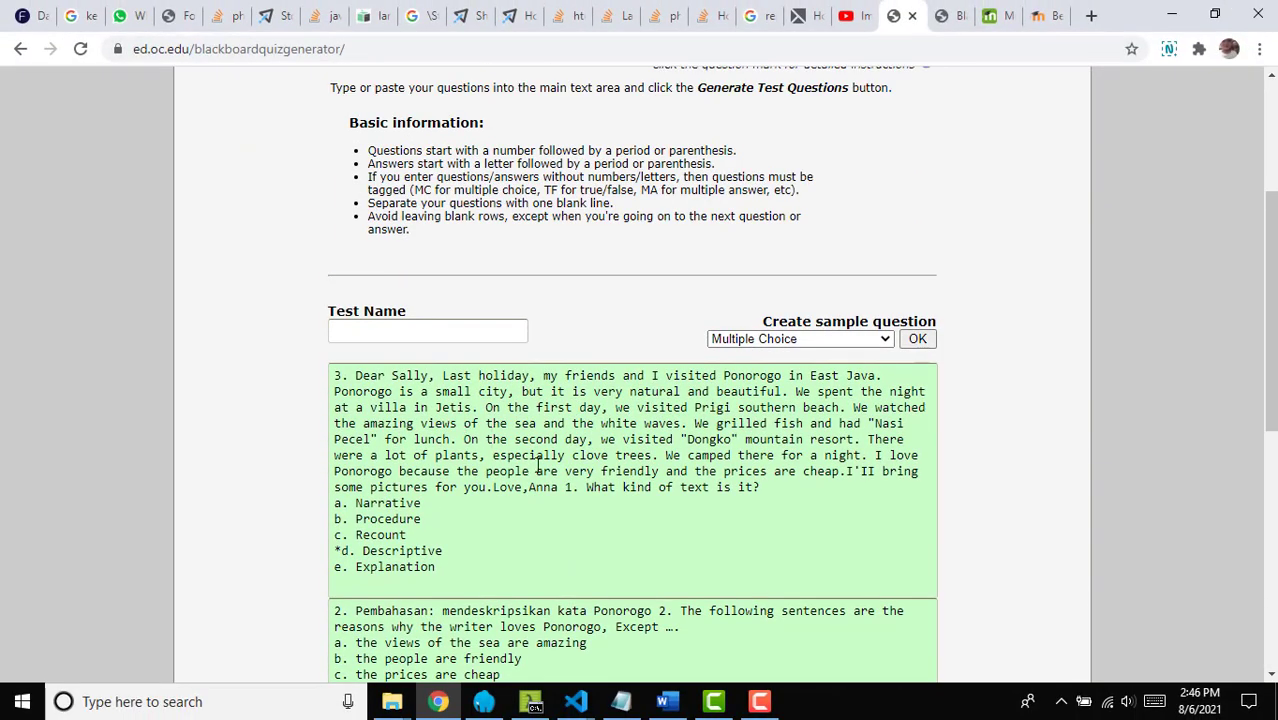
scroll(492, 415, "down", 2)
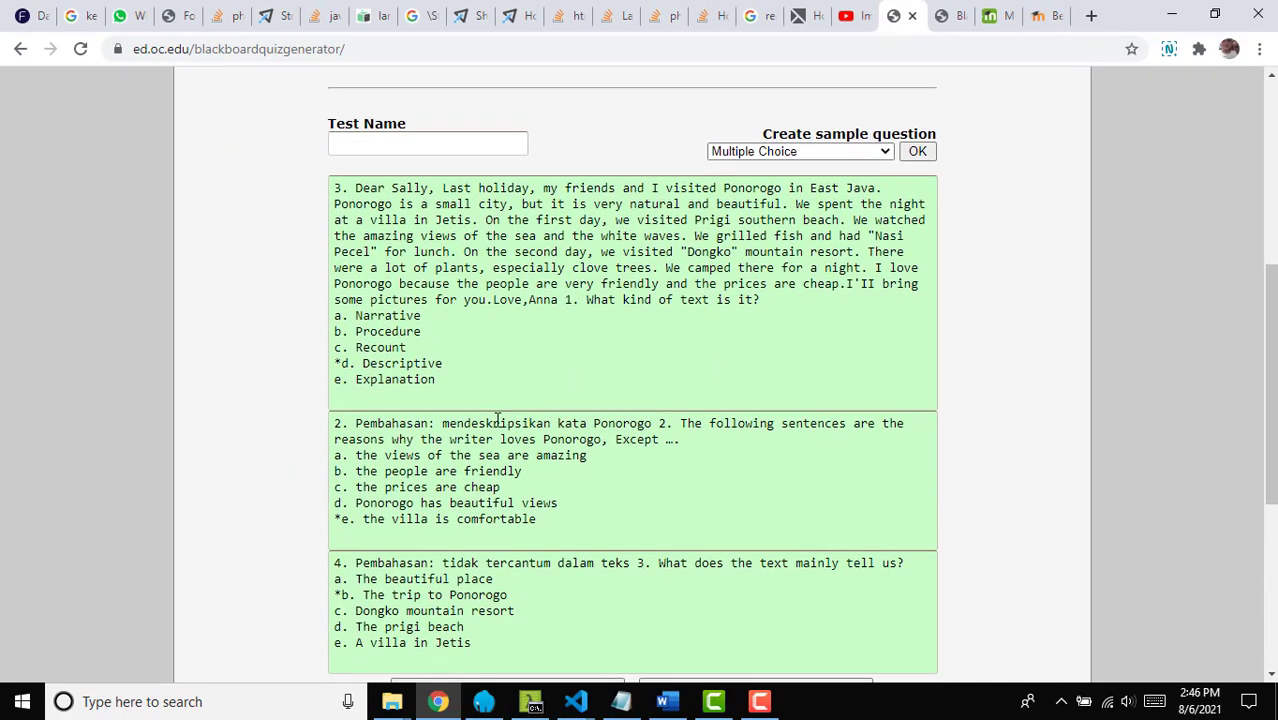
scroll(497, 419, "down", 2)
scroll(702, 380, "up", 2)
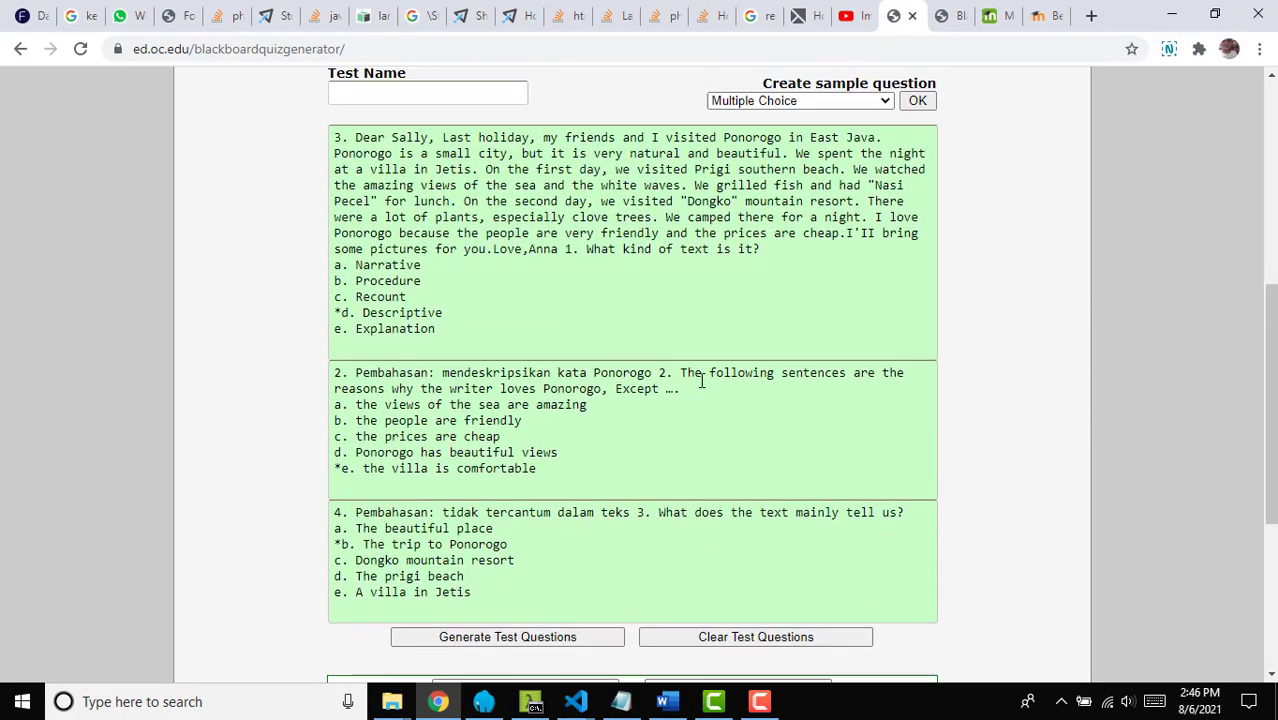
scroll(702, 380, "down", 2)
scroll(702, 380, "down", 2)
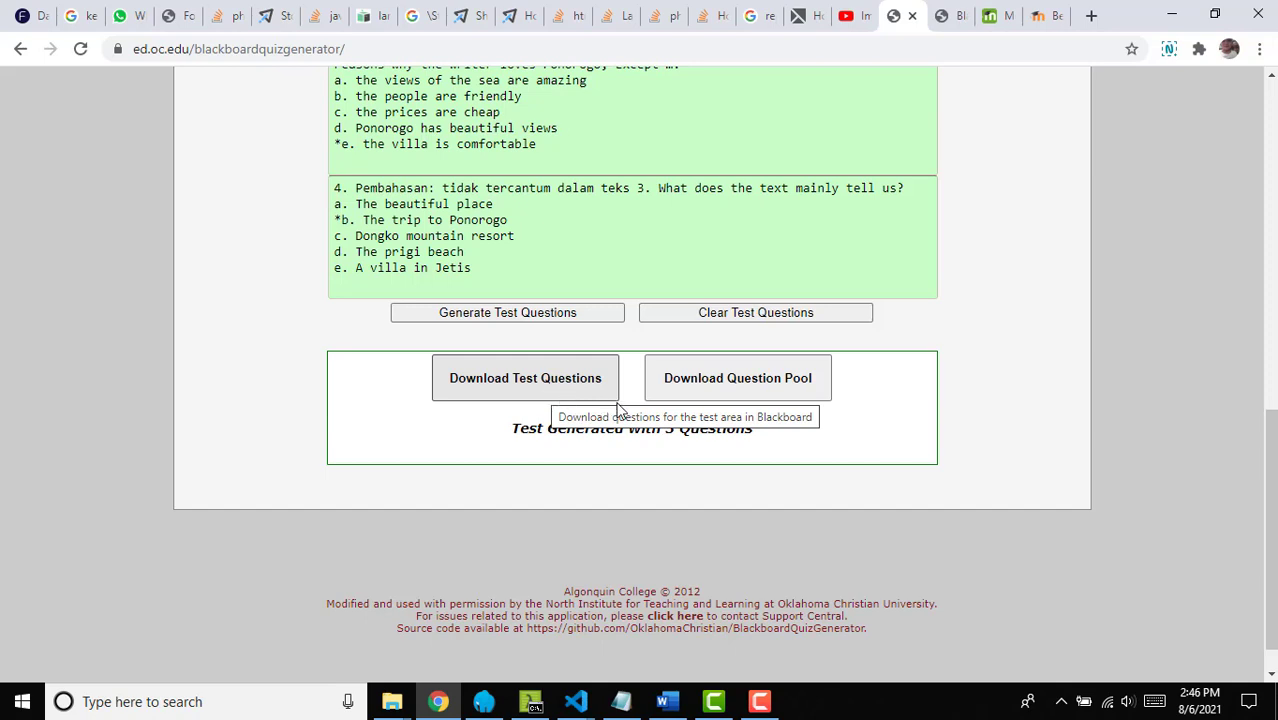
Step: Download the generated questions as a question pool and show blackboardQuiz.zip in its download folder
left_click(789, 393)
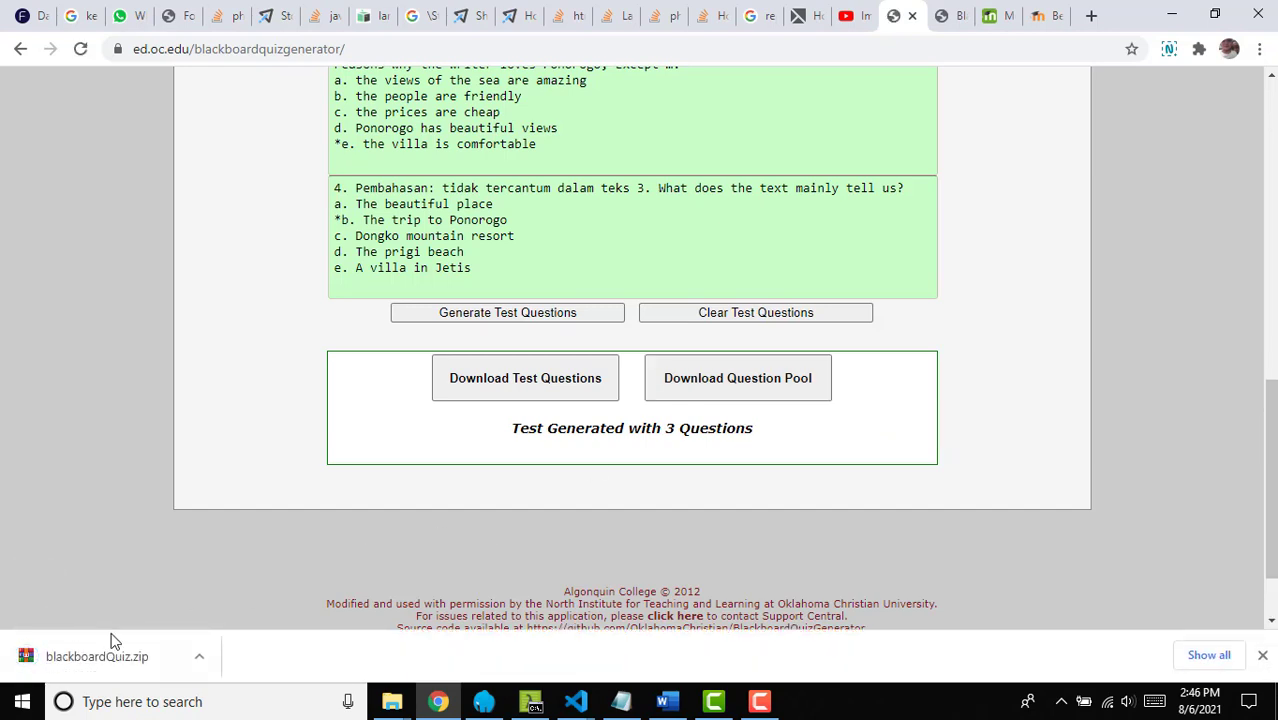
left_click(197, 658)
left_click(255, 600)
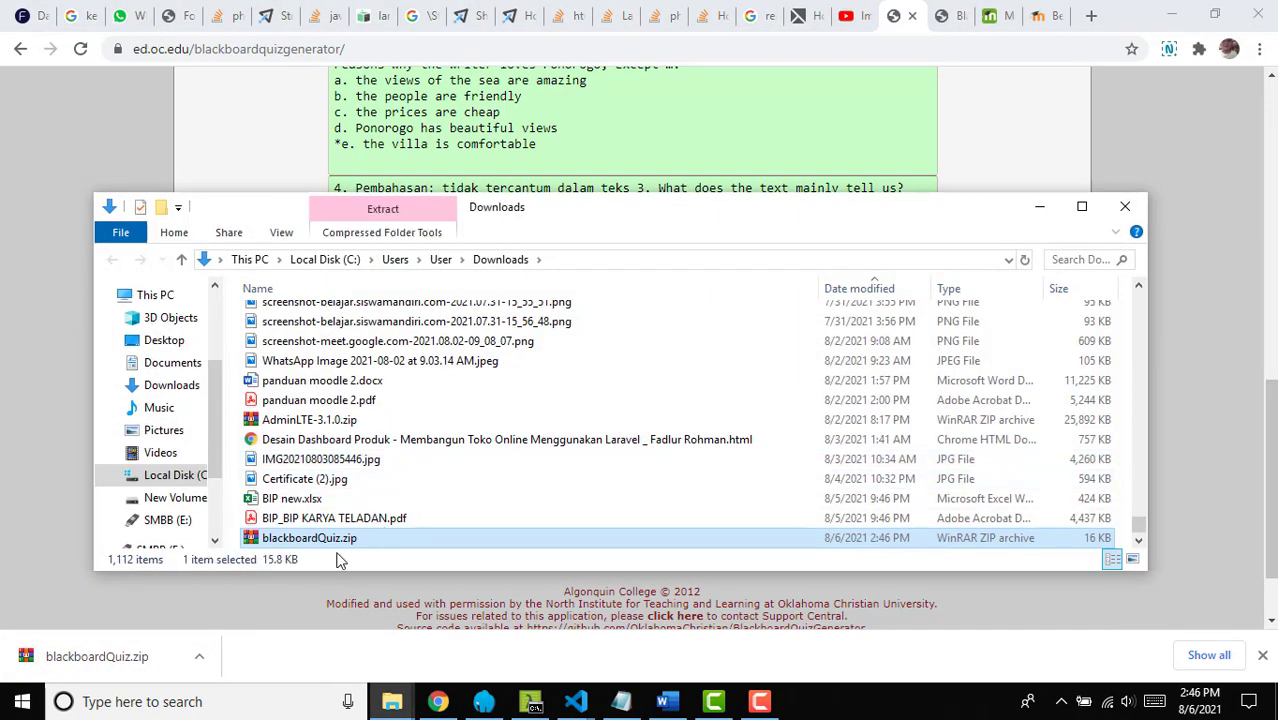
Step: Move blackboardQuiz.zip from the Downloads folder to the Desktop and minimize the file window
right_click(330, 542)
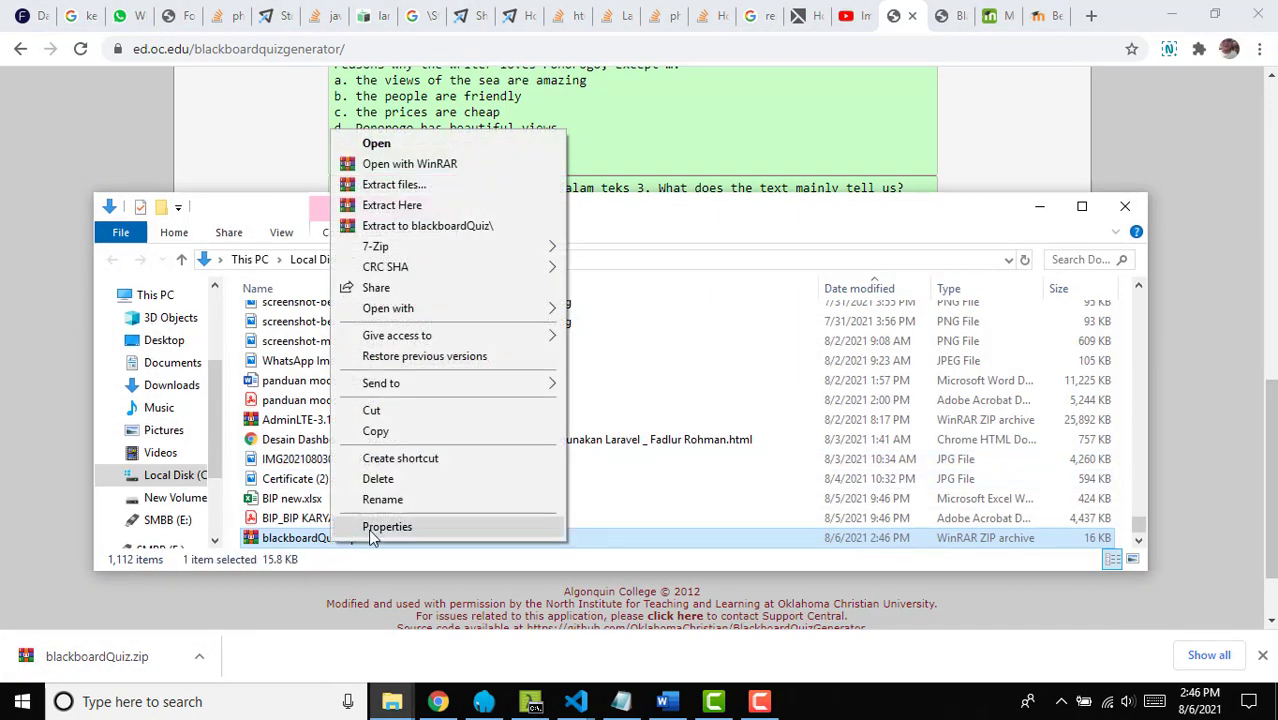
left_click(440, 430)
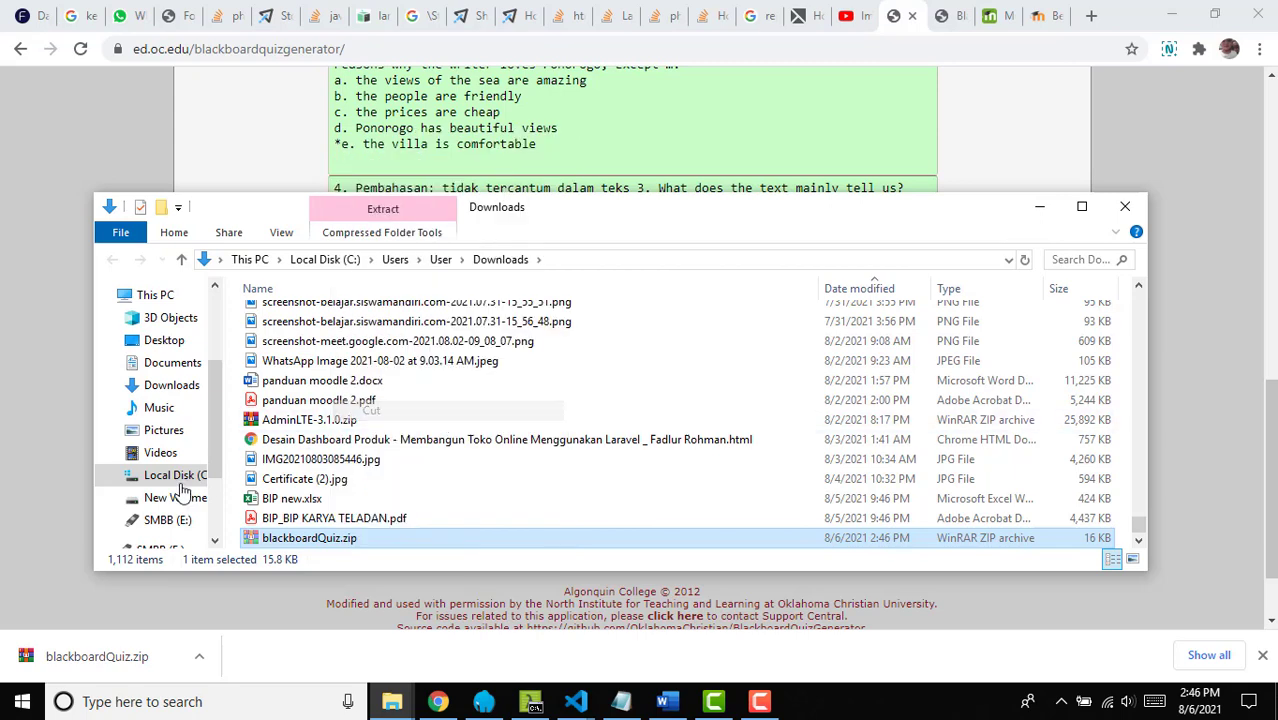
left_click(165, 341)
scroll(495, 470, "down", 3)
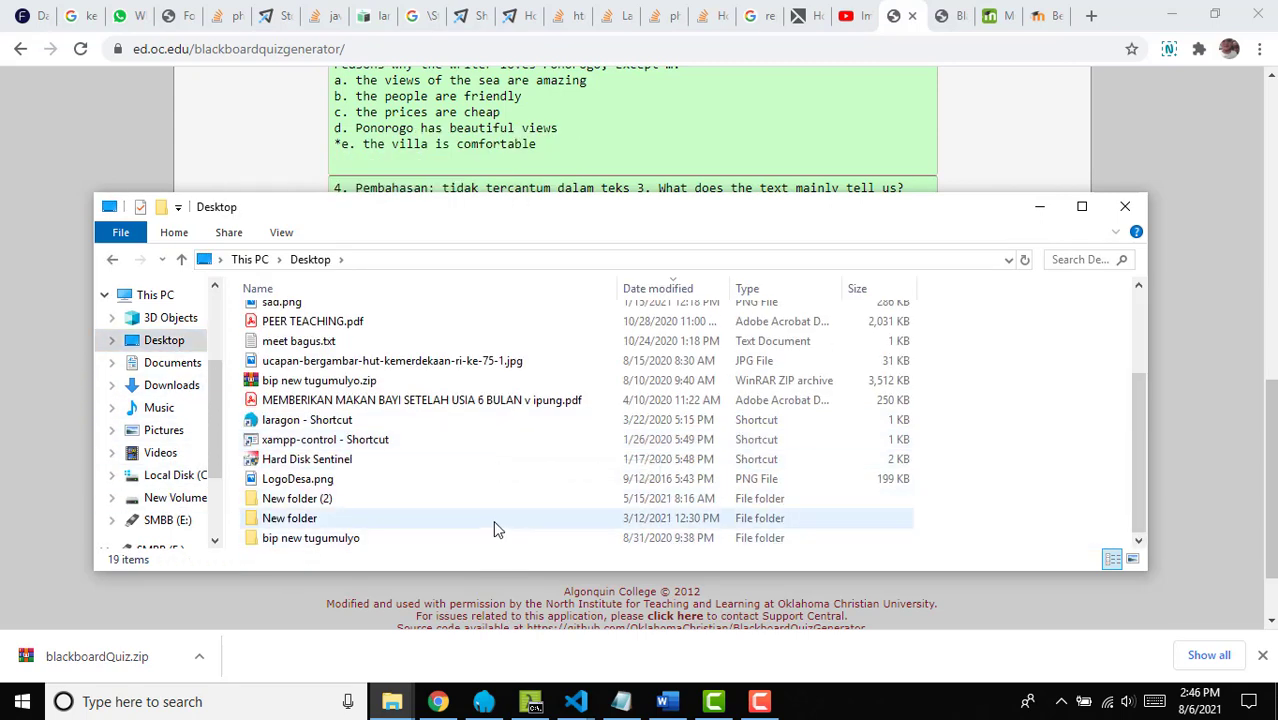
right_click(493, 520)
left_click(553, 342)
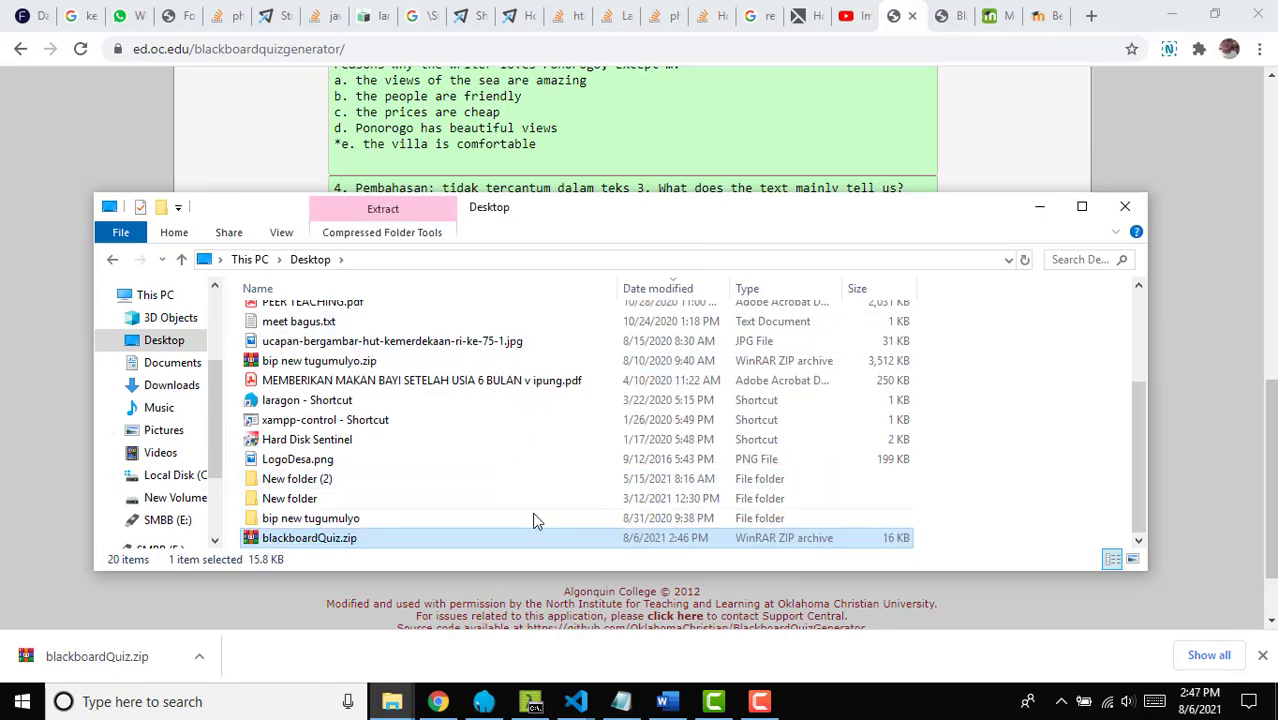
left_click(1040, 210)
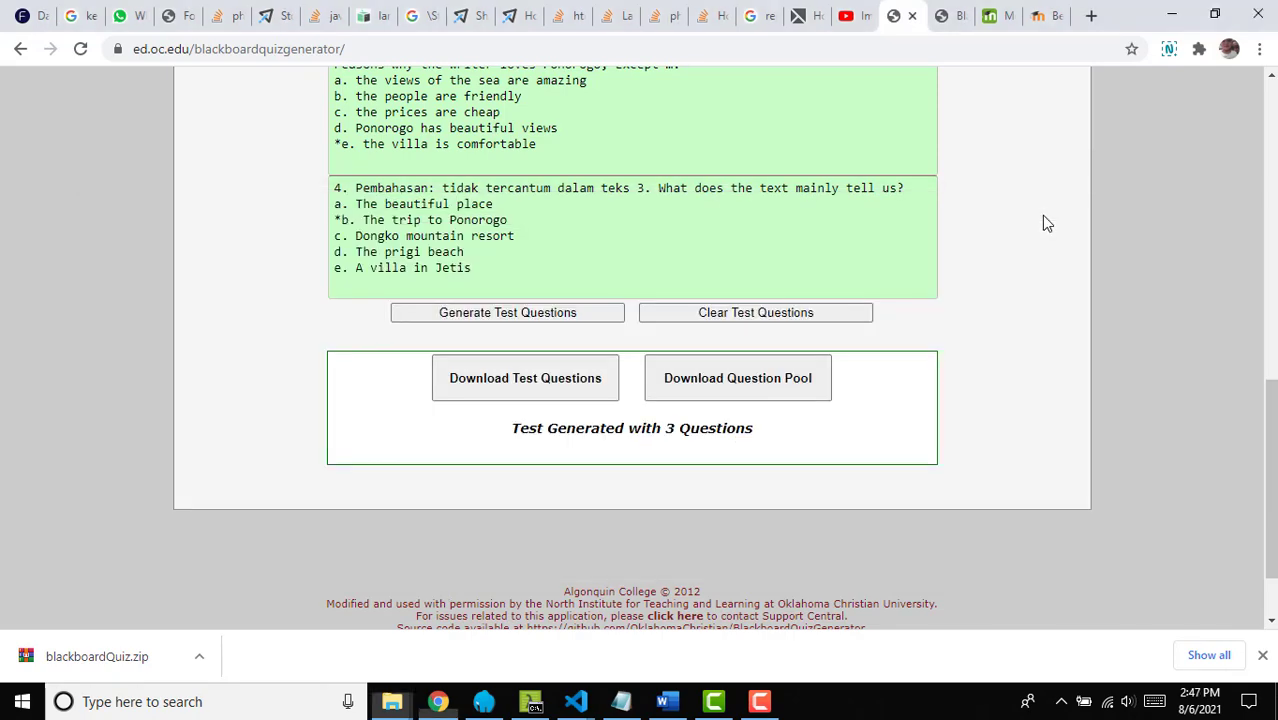
Step: Switch to the Moodle site belajar.siswamandiri.com and open the BHS INGGRIS course from the available courses
scroll(1005, 378, "up", 2)
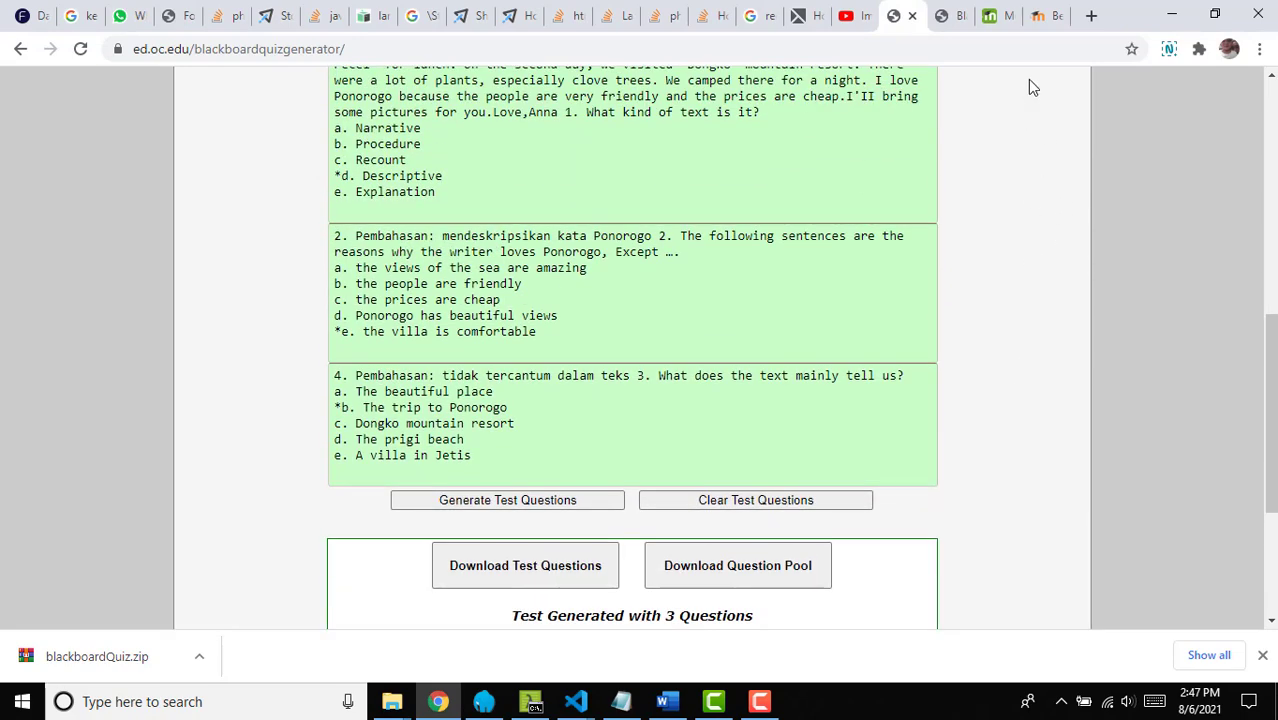
left_click(1044, 22)
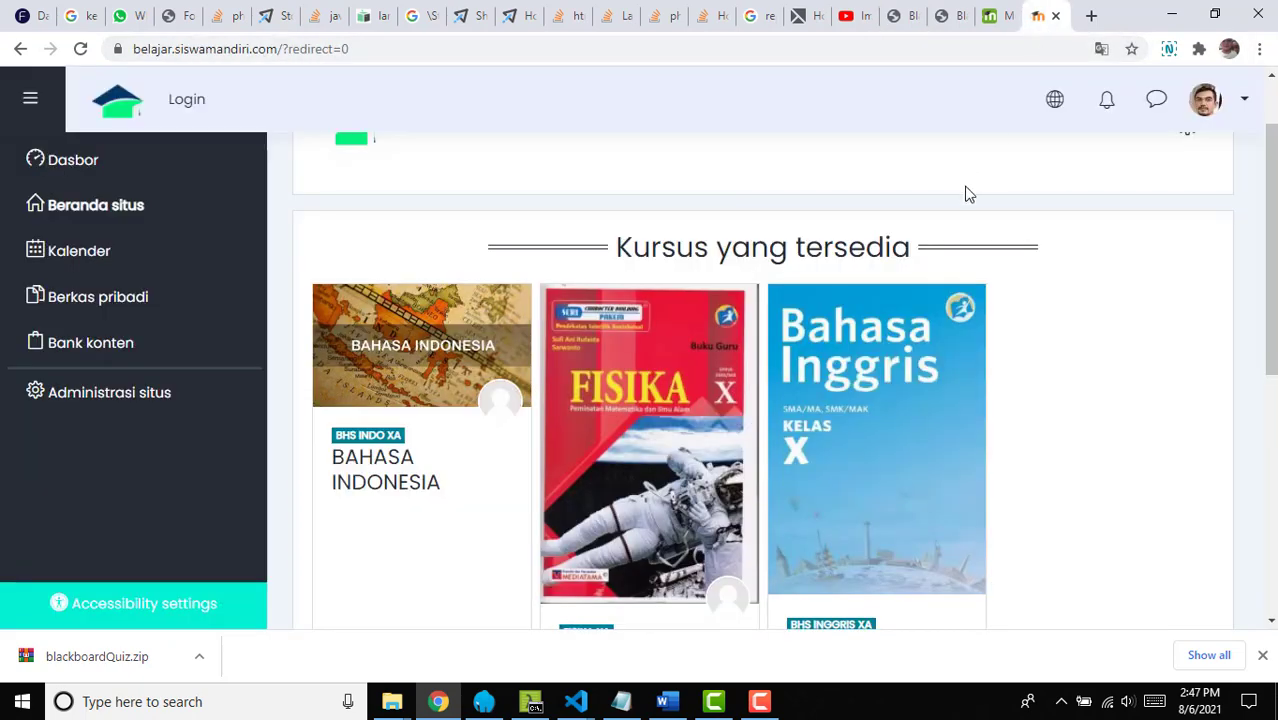
scroll(1090, 415, "down", 2)
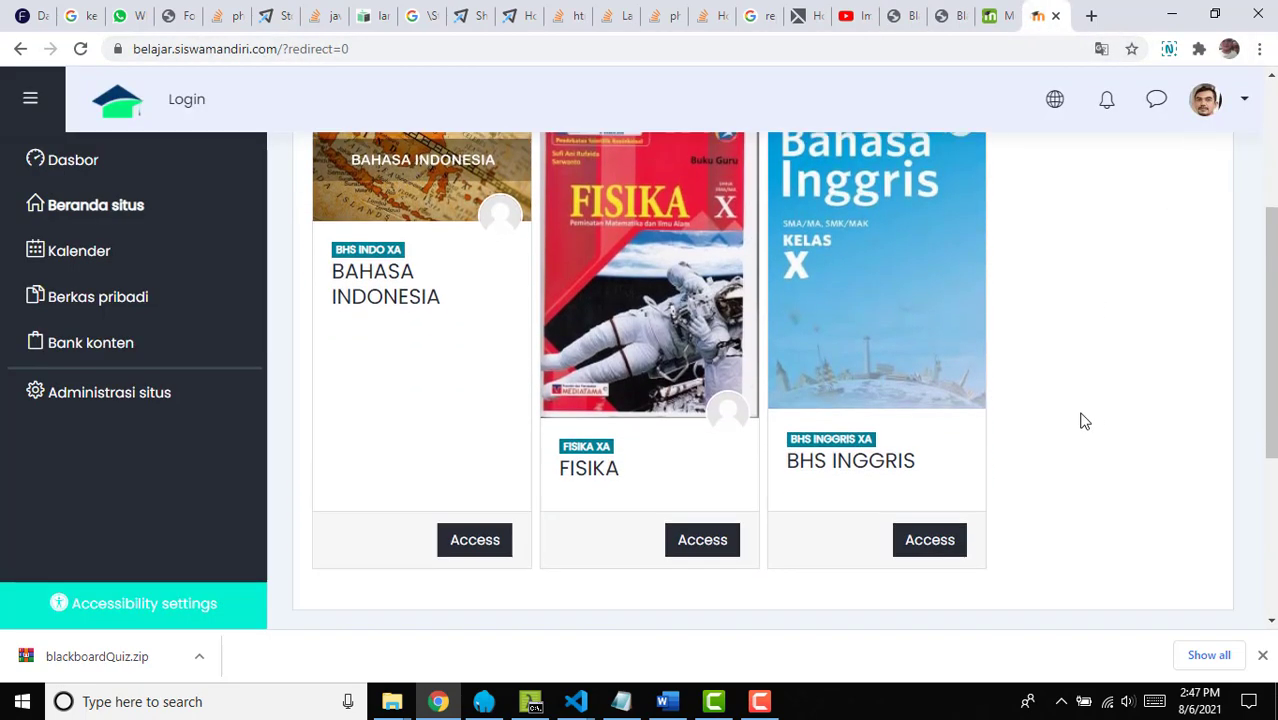
left_click(921, 319)
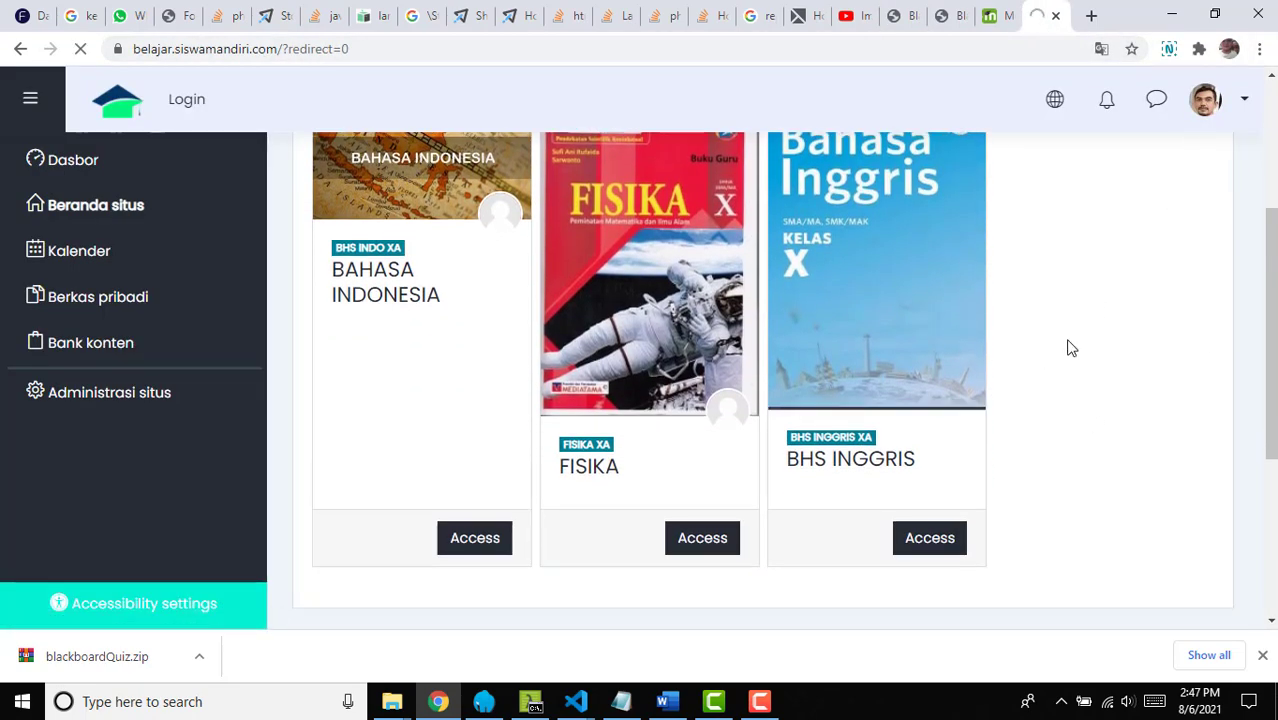
Step: Turn on editing mode (Hidupkan mode ubah) for the BHS INGGRIS course
scroll(701, 356, "down", 3)
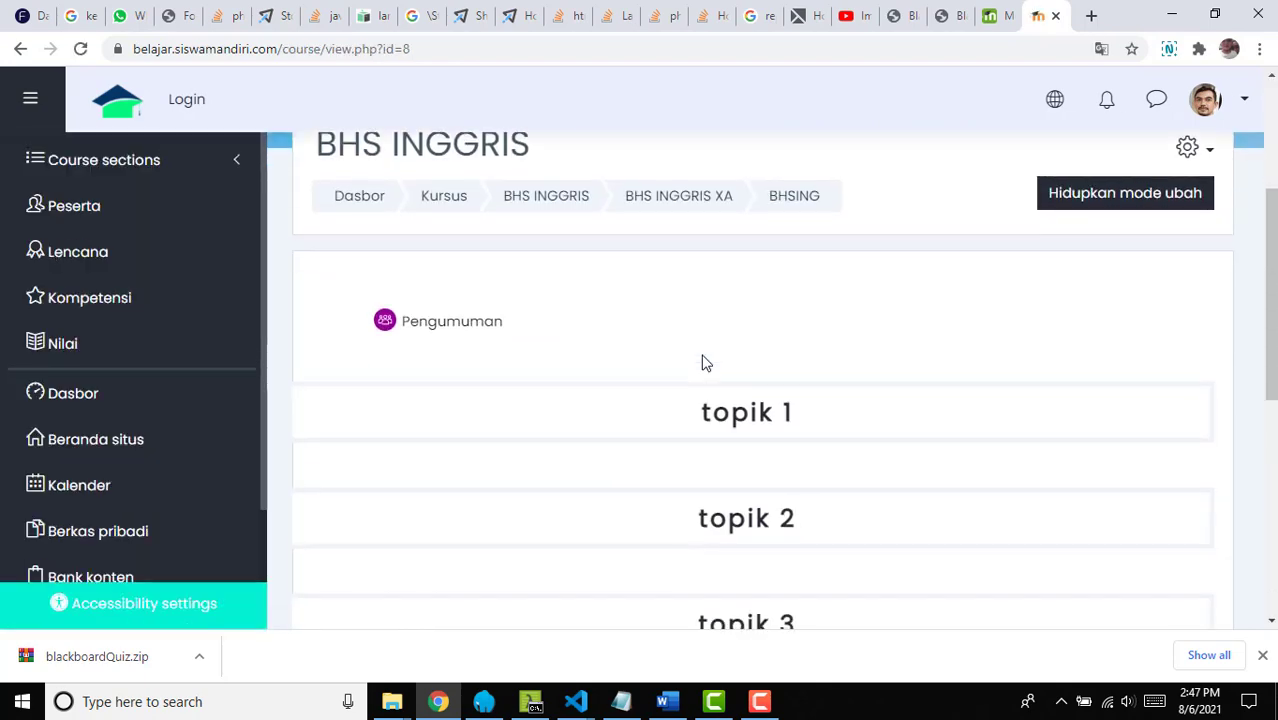
scroll(702, 345, "down", 2)
scroll(810, 320, "up", 1)
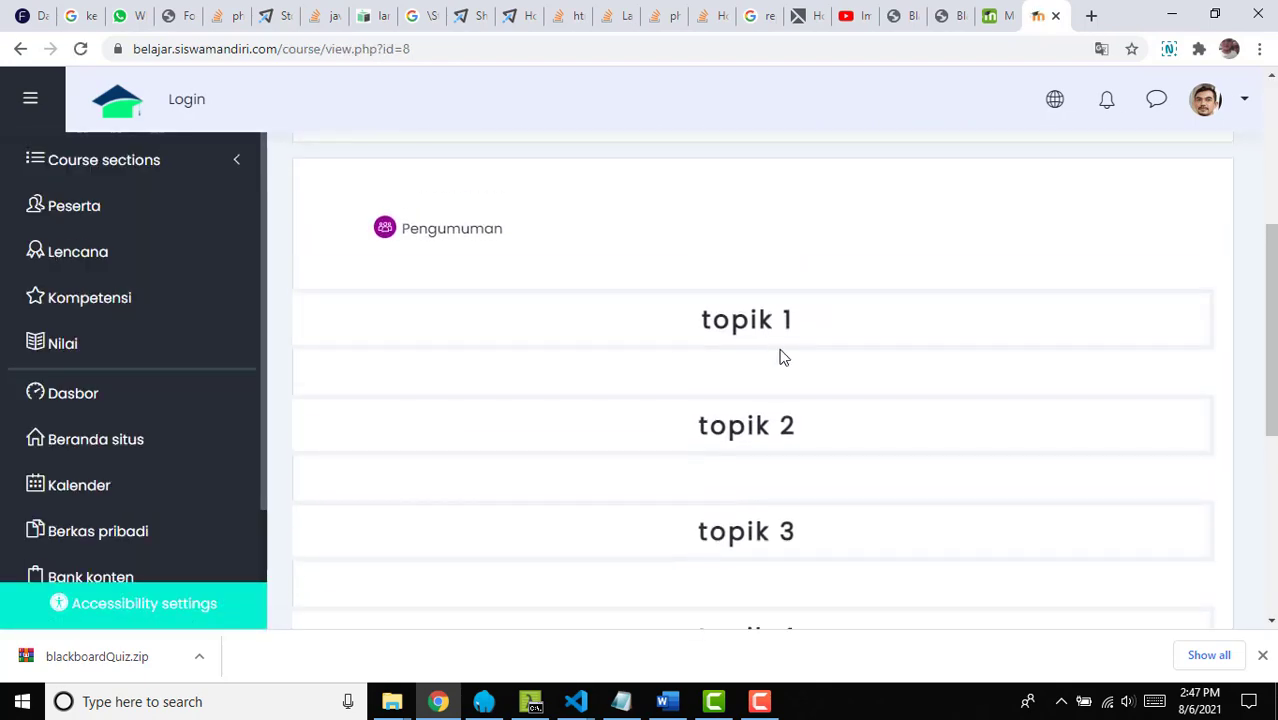
left_click(747, 322)
scroll(861, 366, "up", 4)
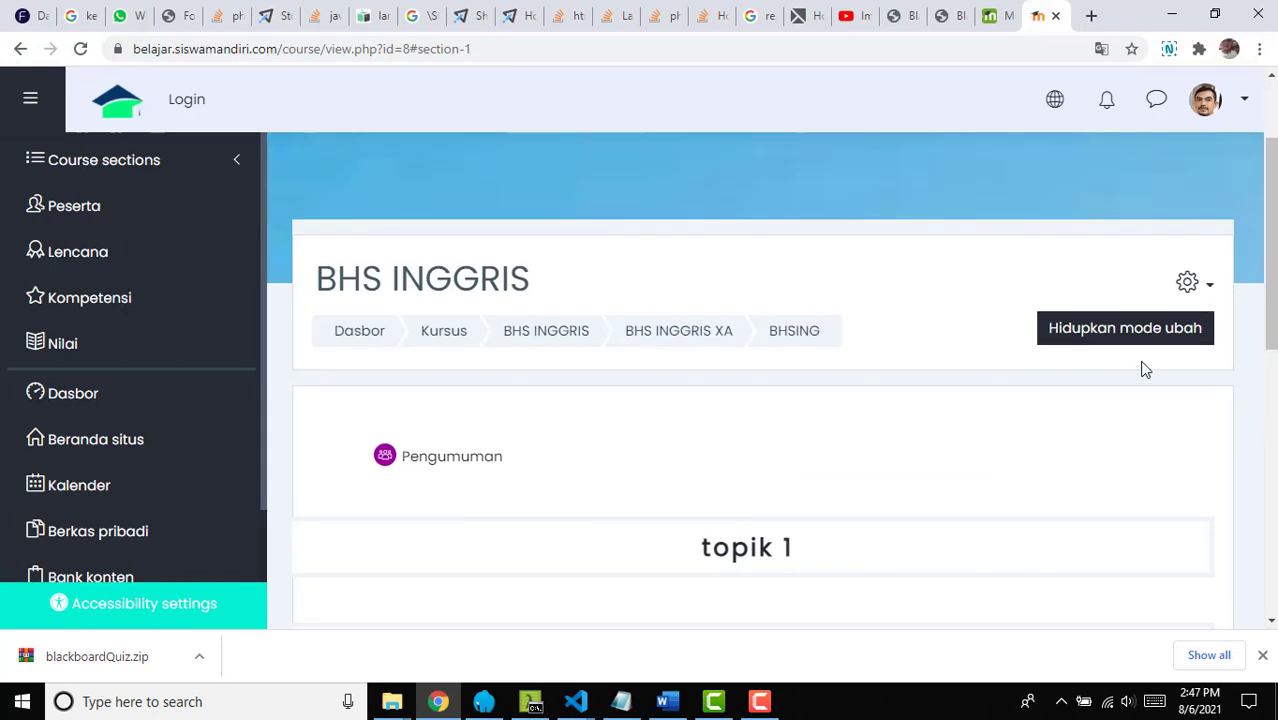
left_click(1160, 340)
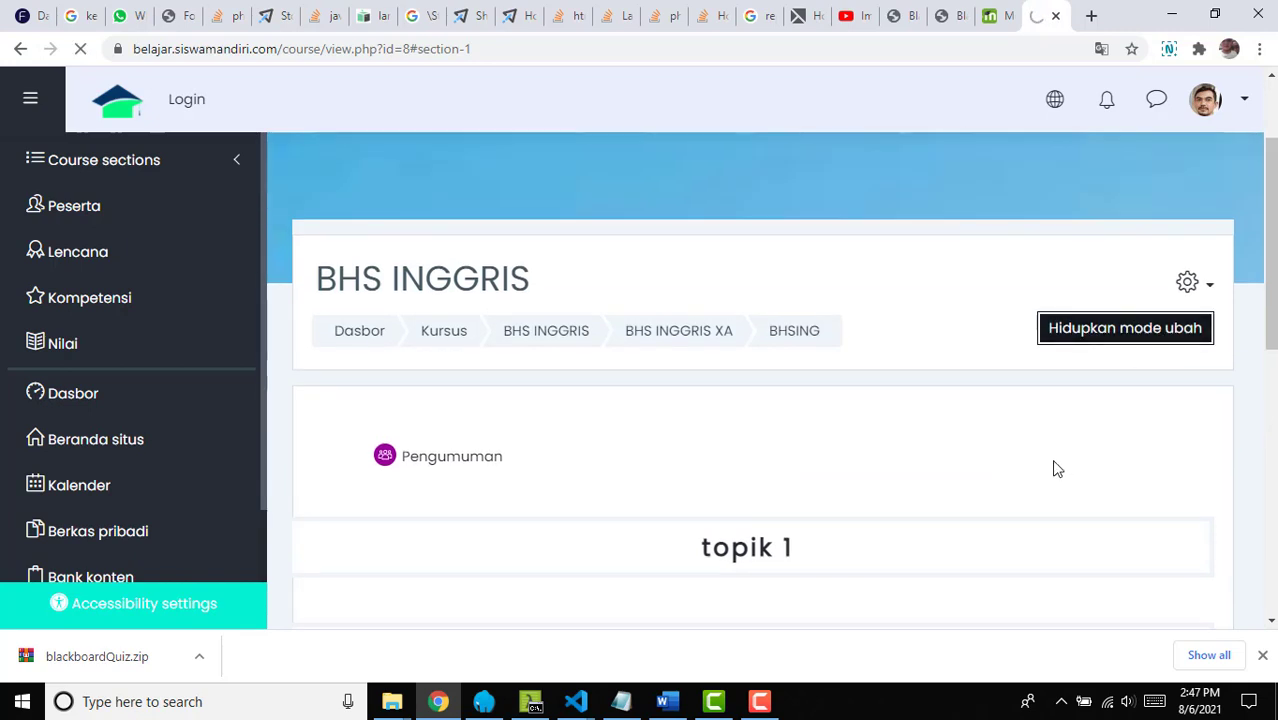
scroll(870, 485, "down", 3)
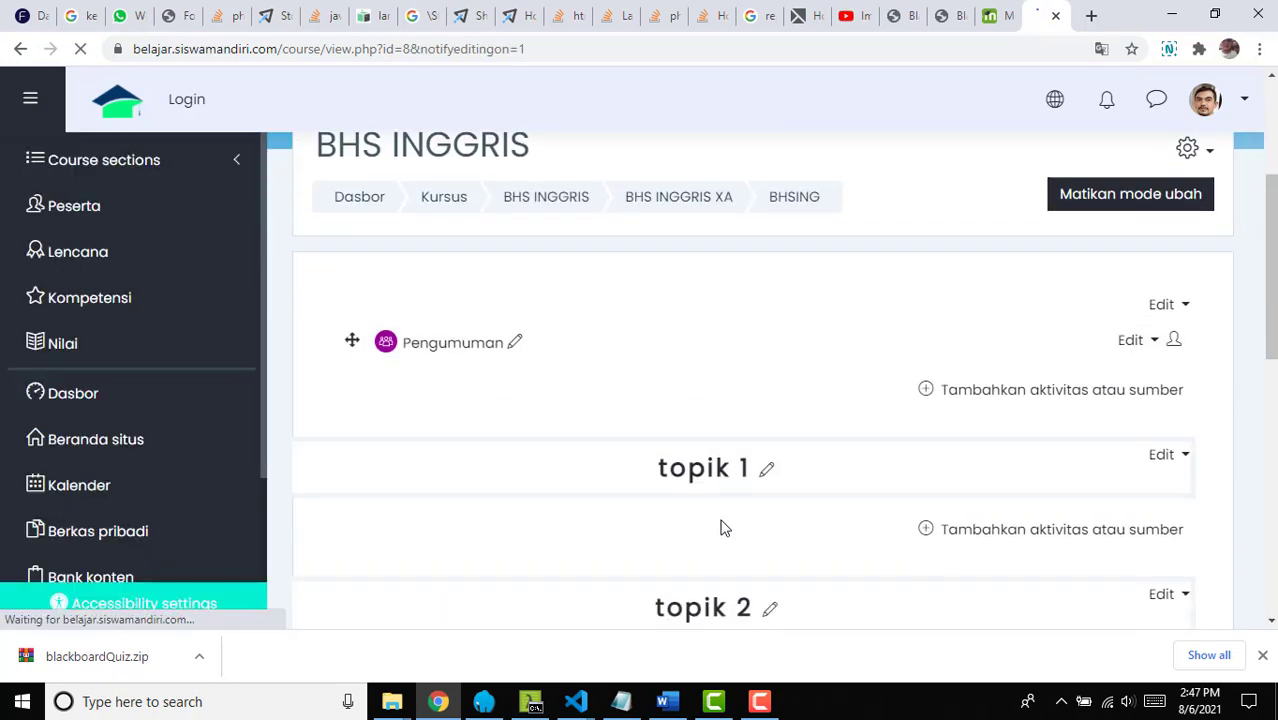
scroll(677, 400, "down", 2)
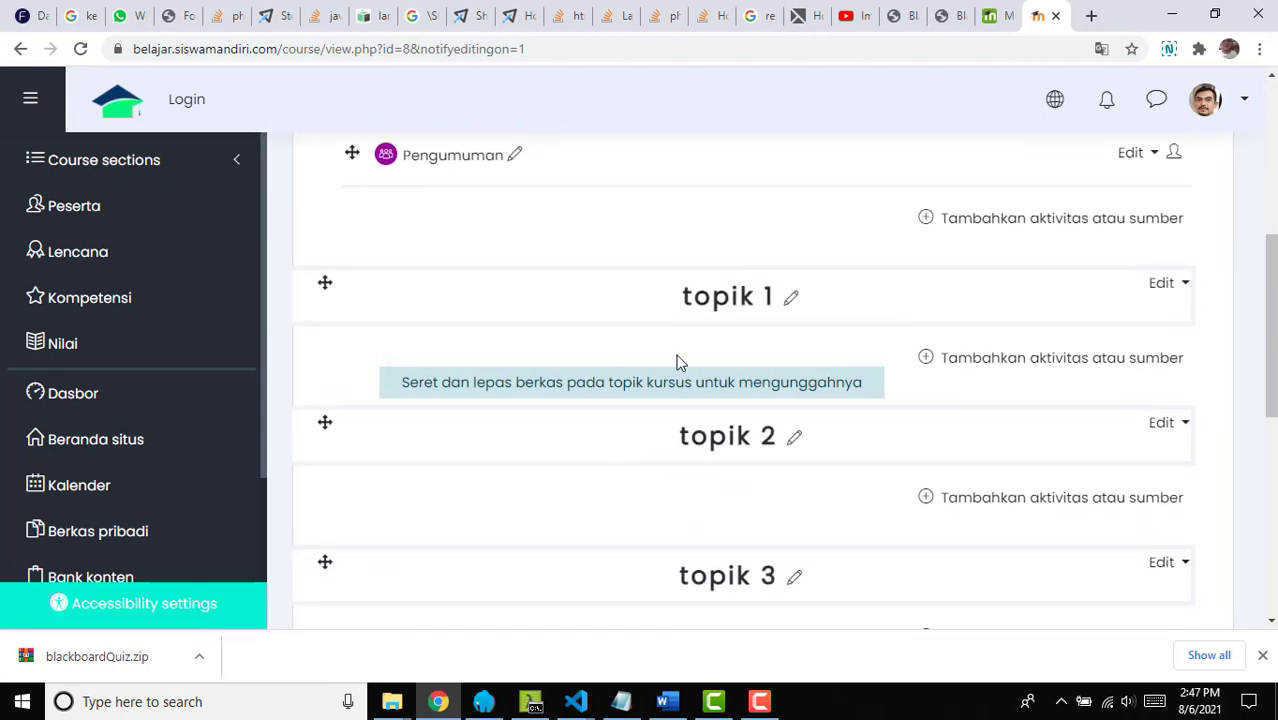
Step: Add a new Kuis activity to the topik 1 section of the course
left_click(760, 312)
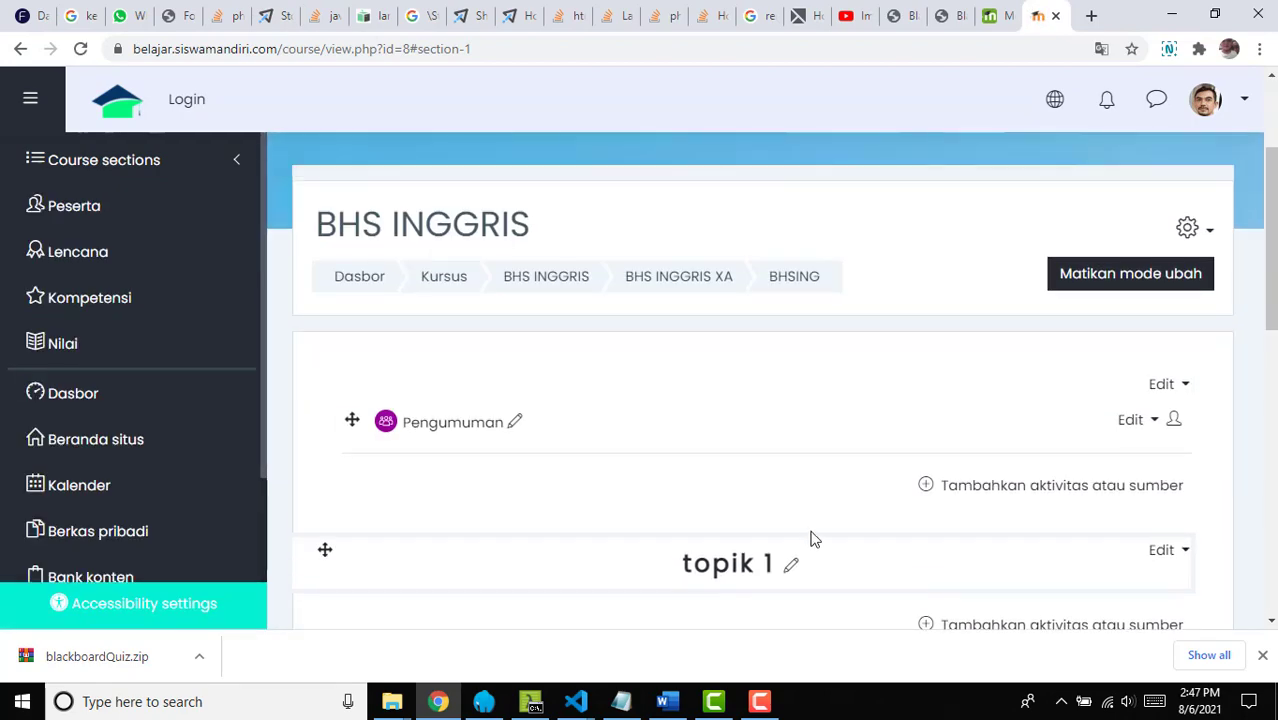
scroll(1012, 524, "down", 1)
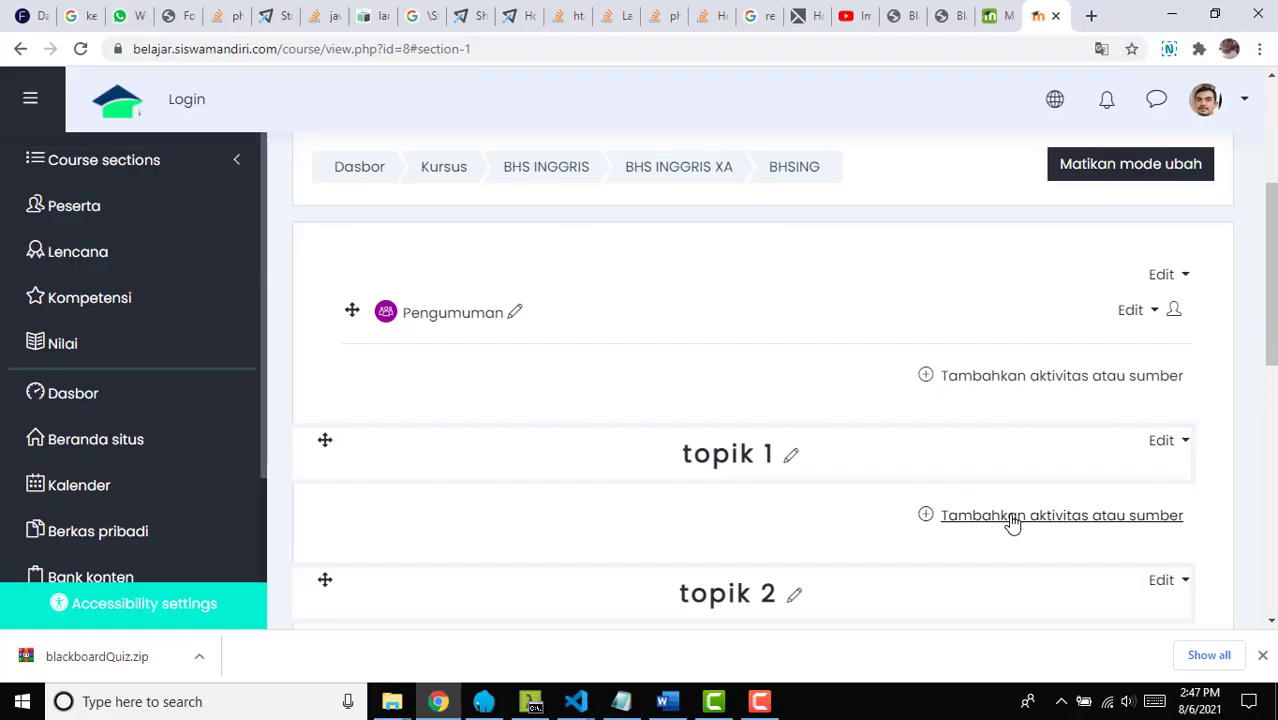
left_click(1012, 518)
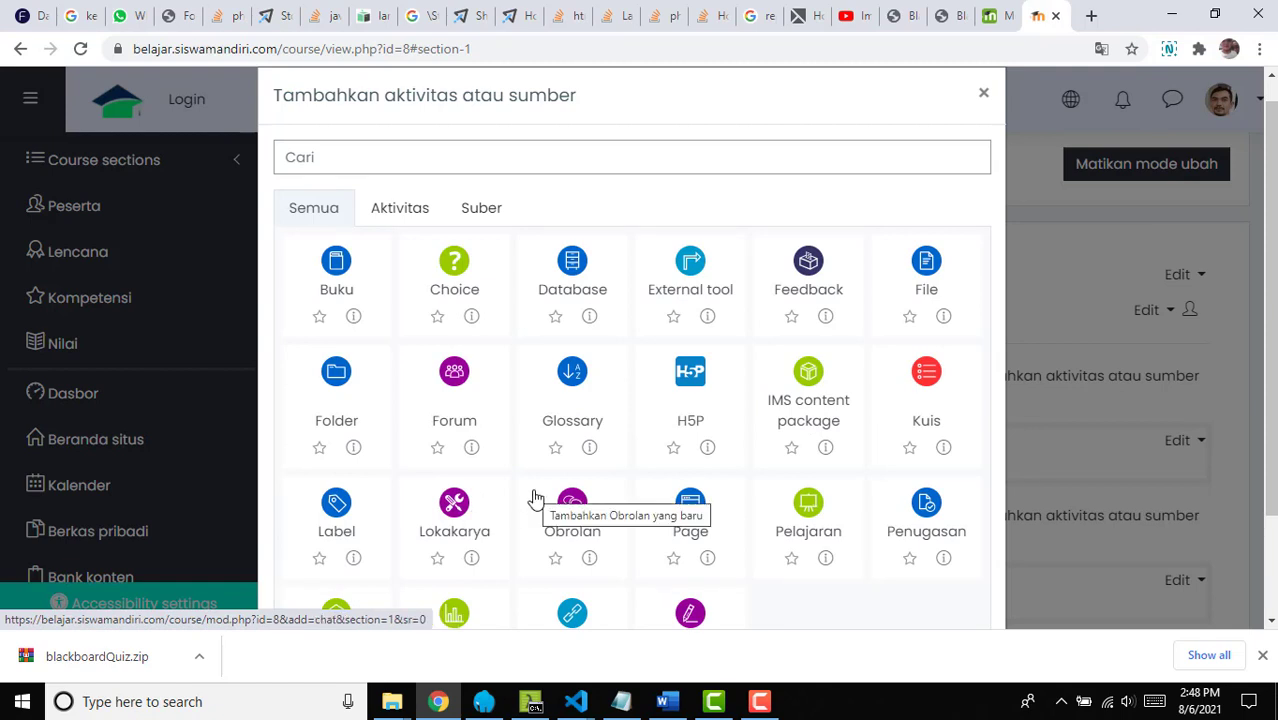
left_click(927, 390)
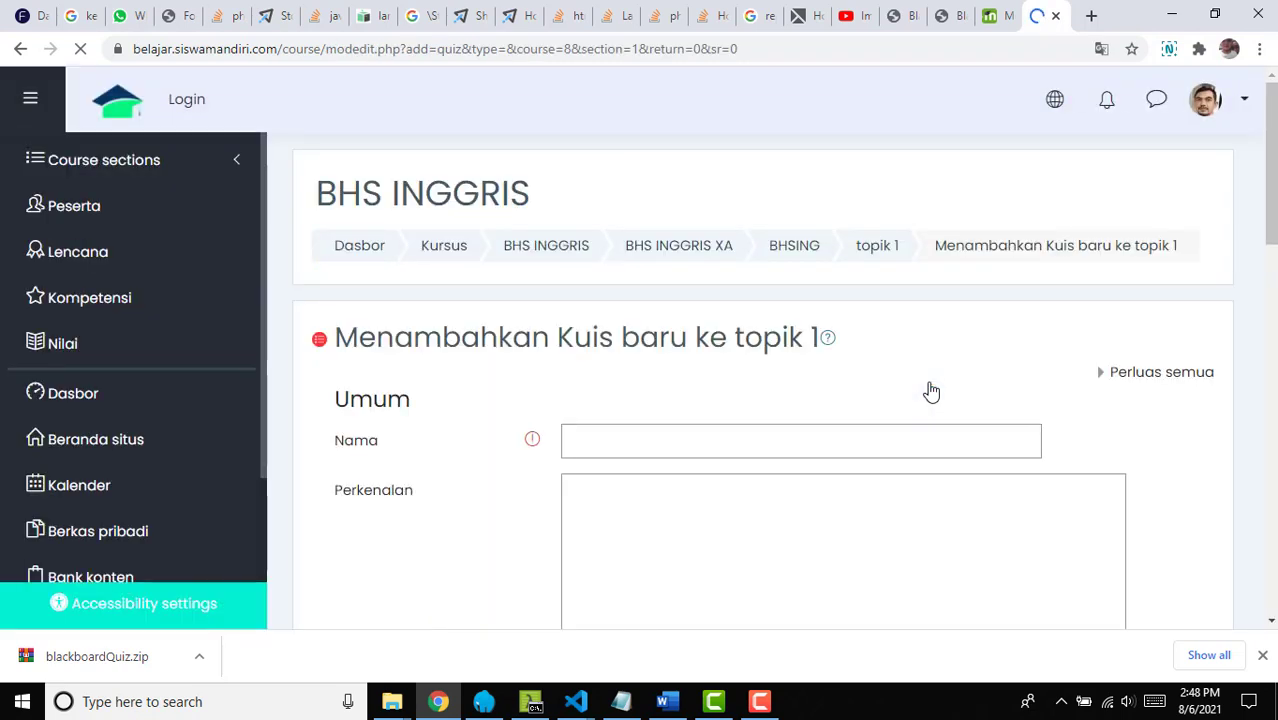
Step: Name the new quiz "ulangan harian bahasa inggris"
left_click(607, 447)
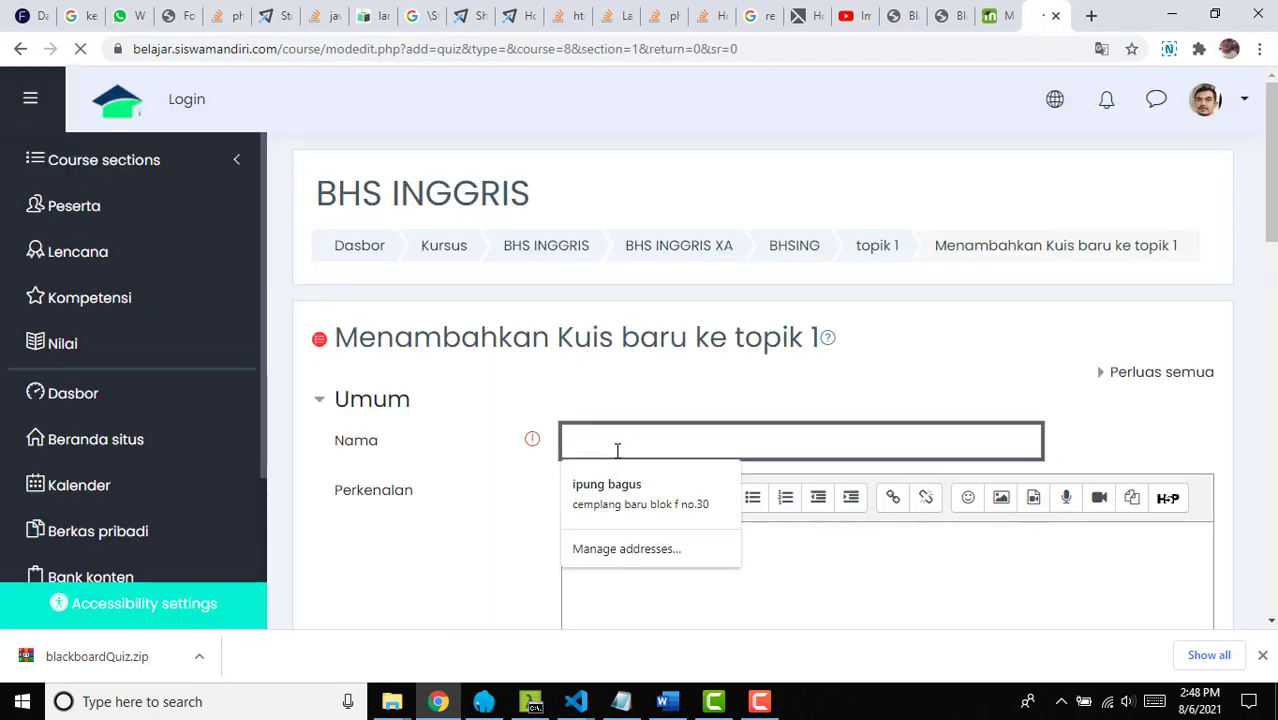
type("ula")
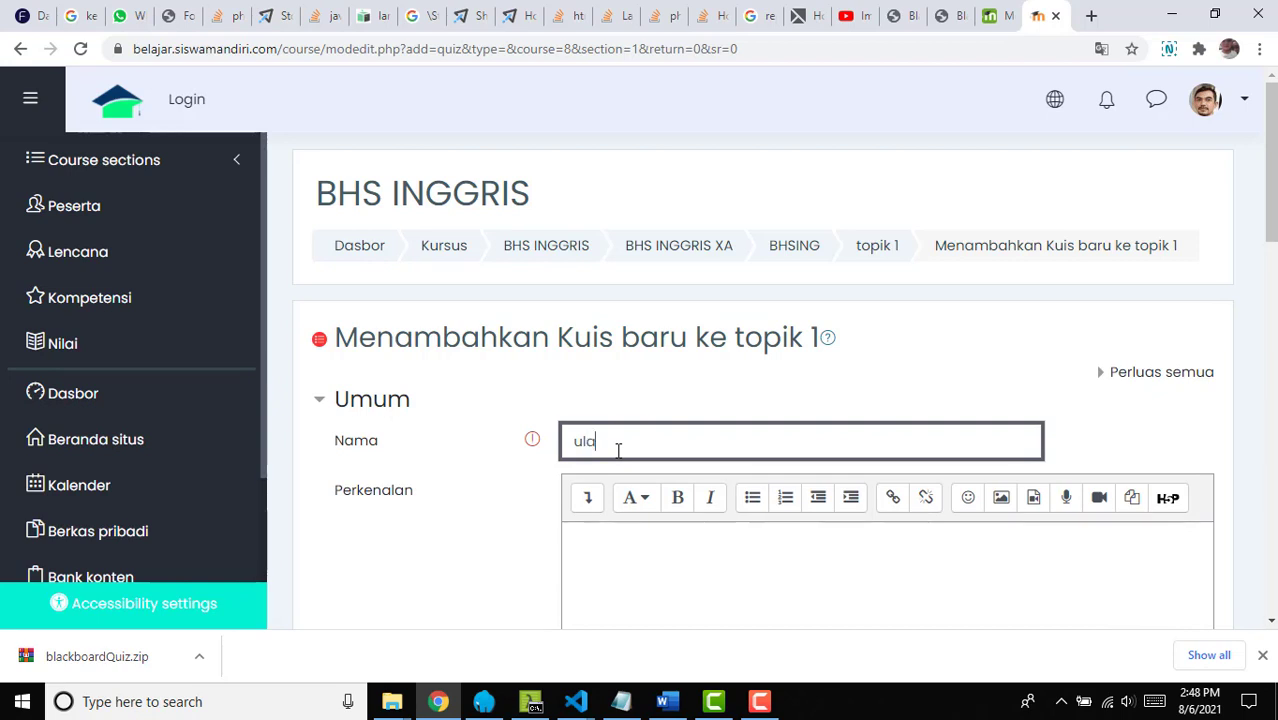
type("ngan harian")
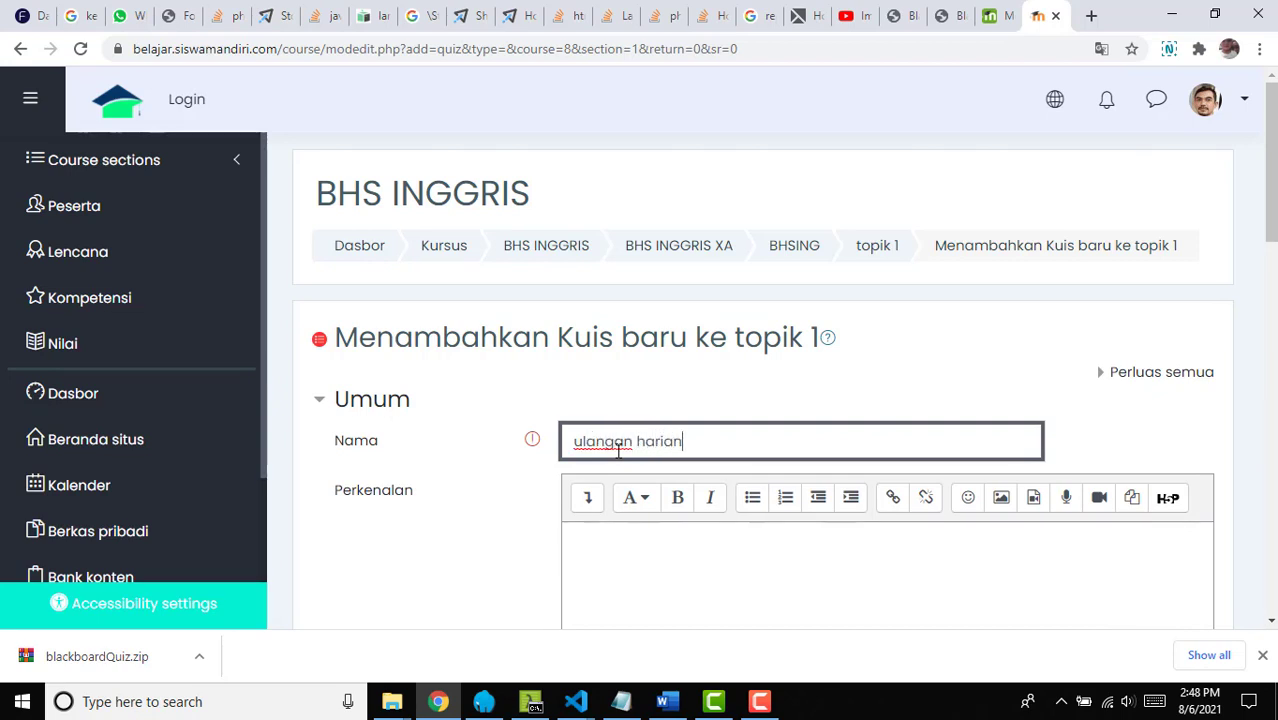
type(" bahasa inggris")
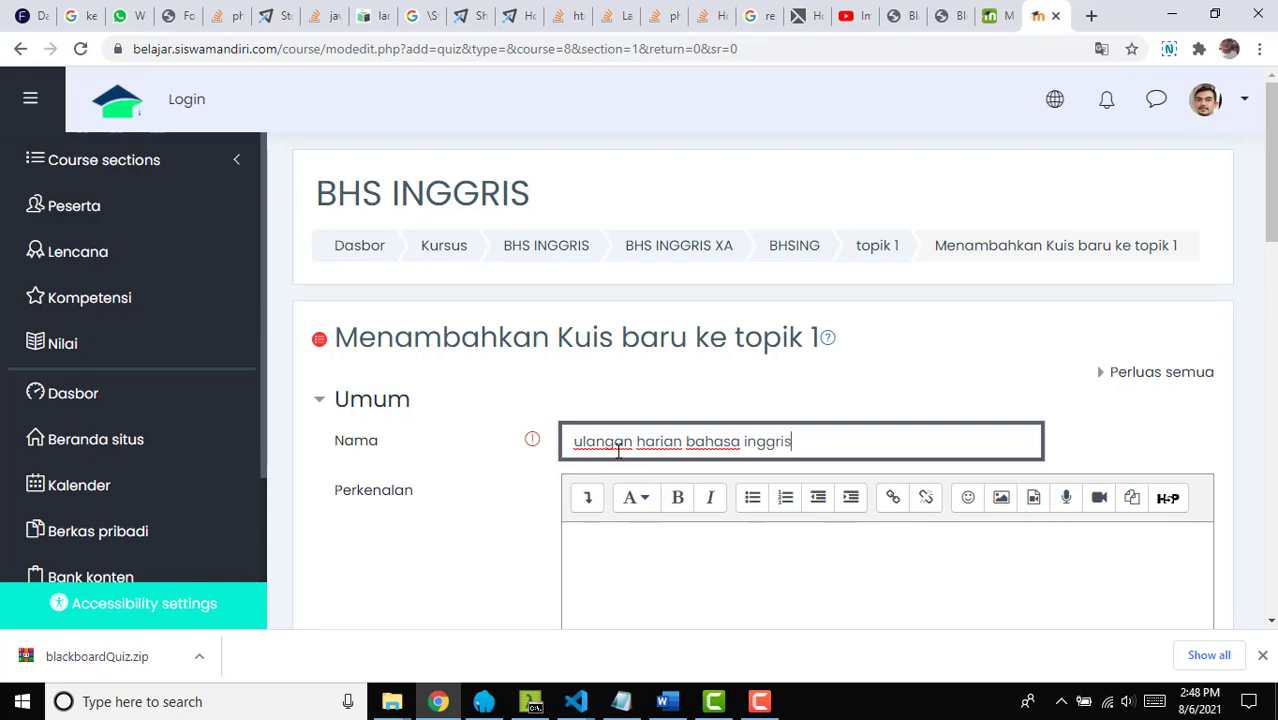
Step: Leave the remaining quiz settings at their defaults, then save and display the new quiz (Simpan dan tampilkan)
scroll(937, 455, "down", 5)
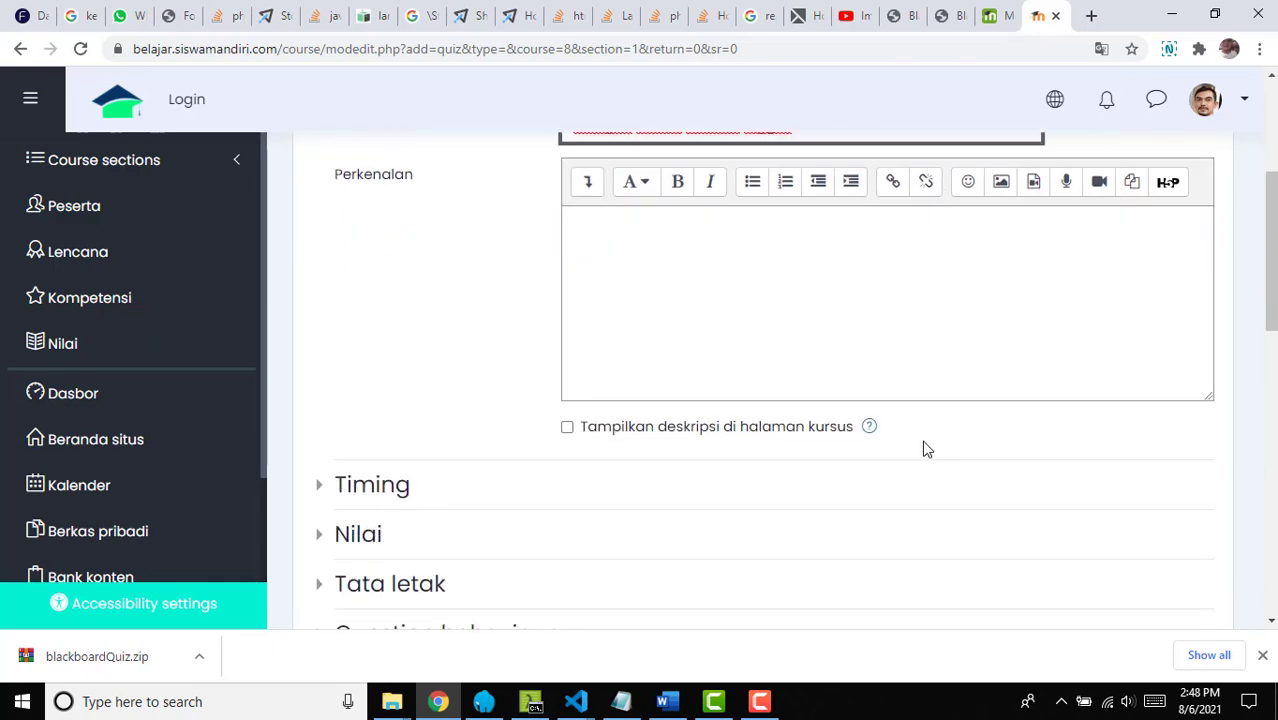
scroll(989, 453, "up", 2)
scroll(975, 456, "down", 1)
scroll(969, 458, "down", 1)
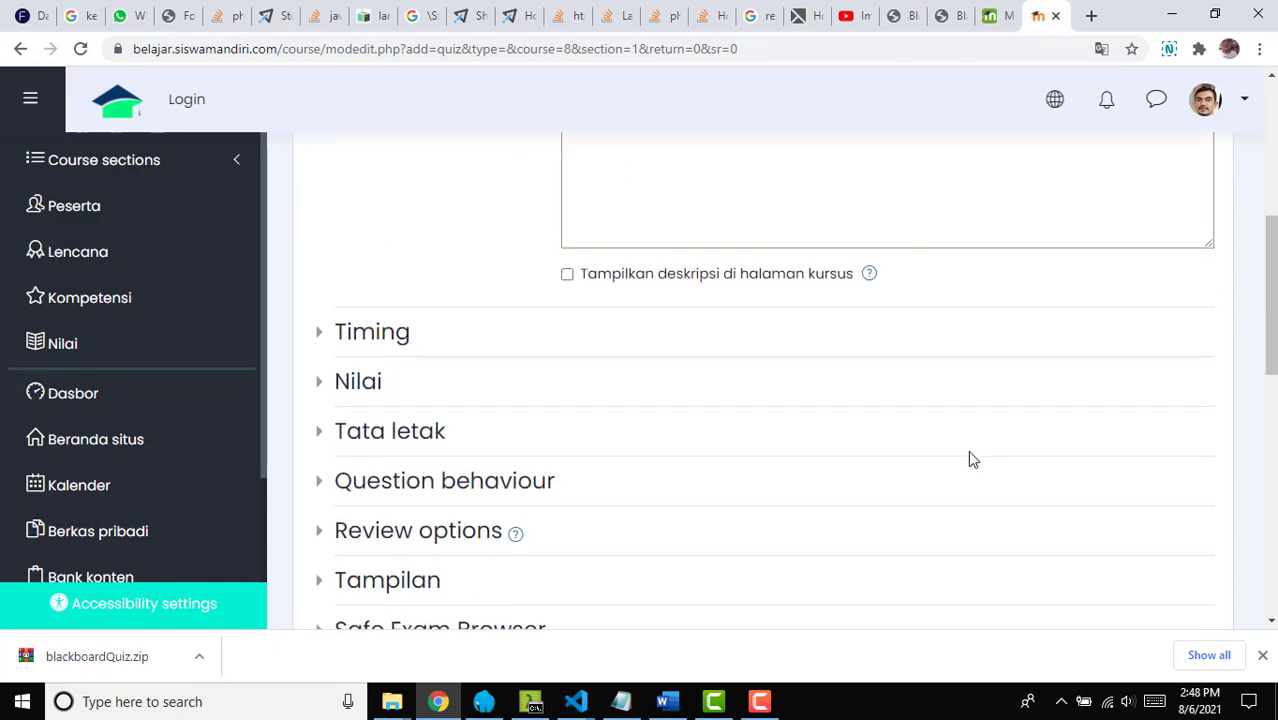
scroll(967, 455, "down", 8)
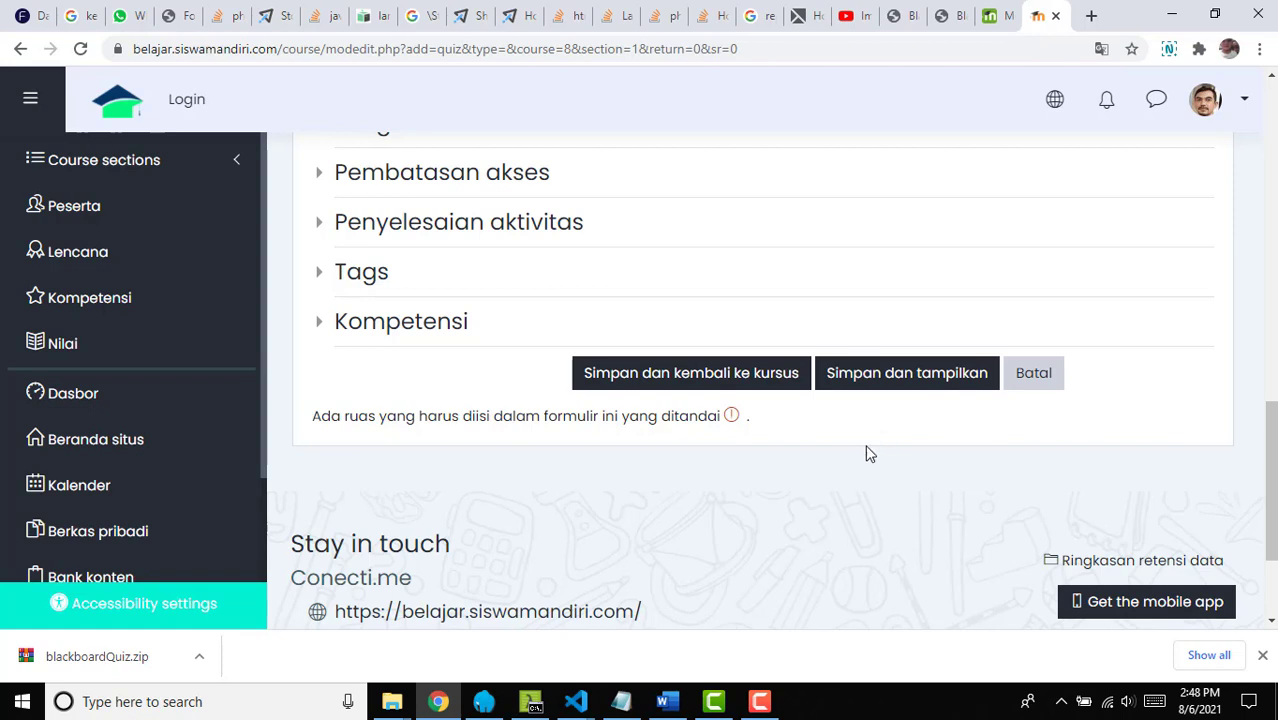
left_click(881, 387)
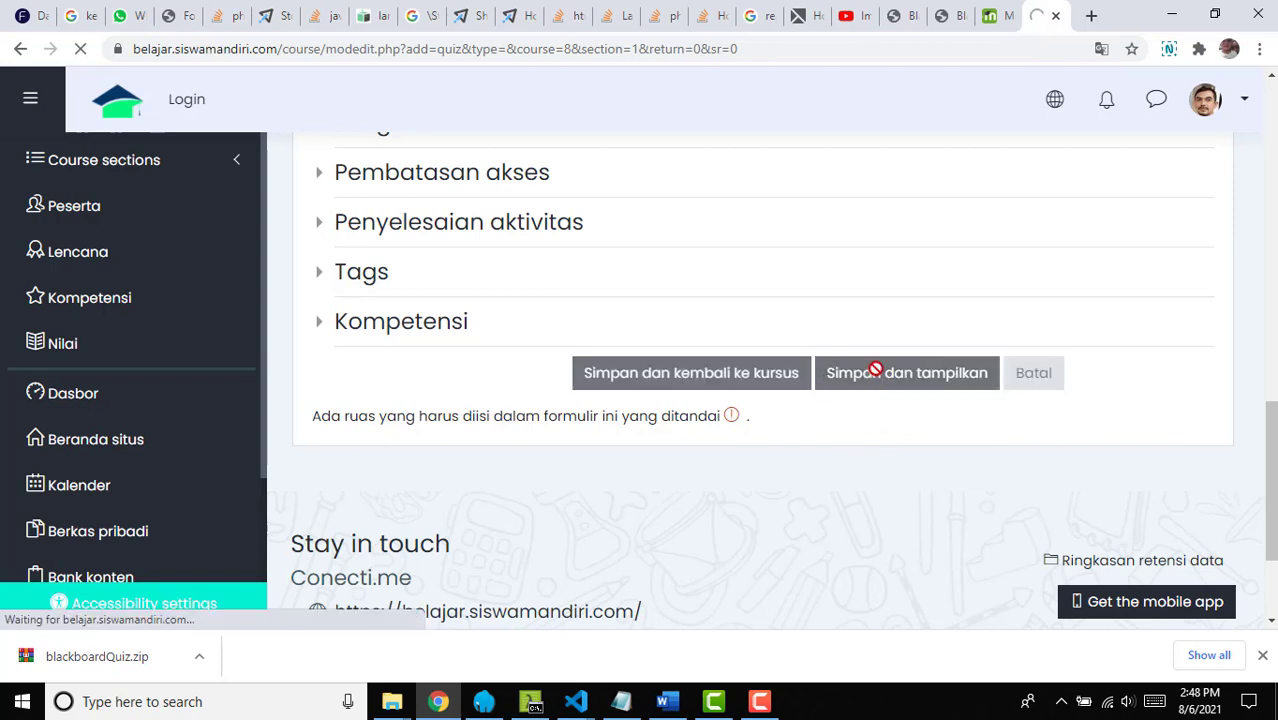
scroll(879, 370, "down", 2)
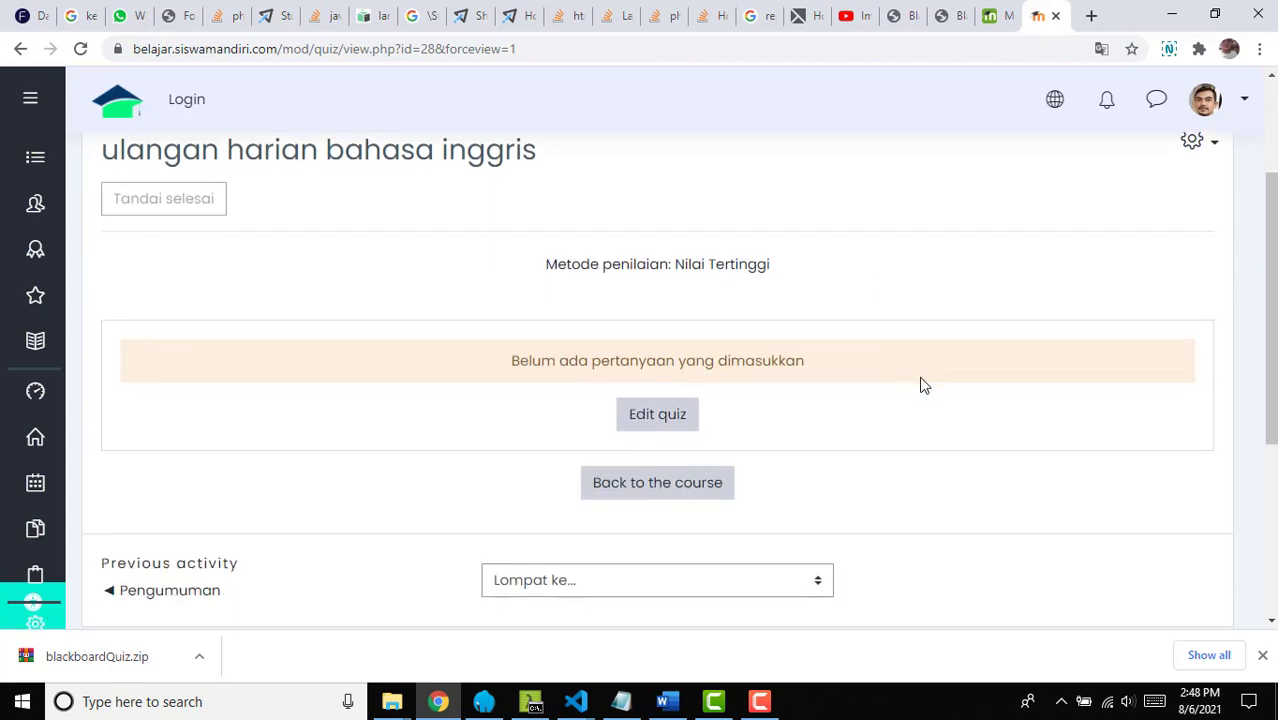
Step: Open the question bank's import page (Impor) for the "ulangan harian bahasa inggris" quiz
scroll(924, 386, "up", 1)
scroll(924, 386, "down", 2)
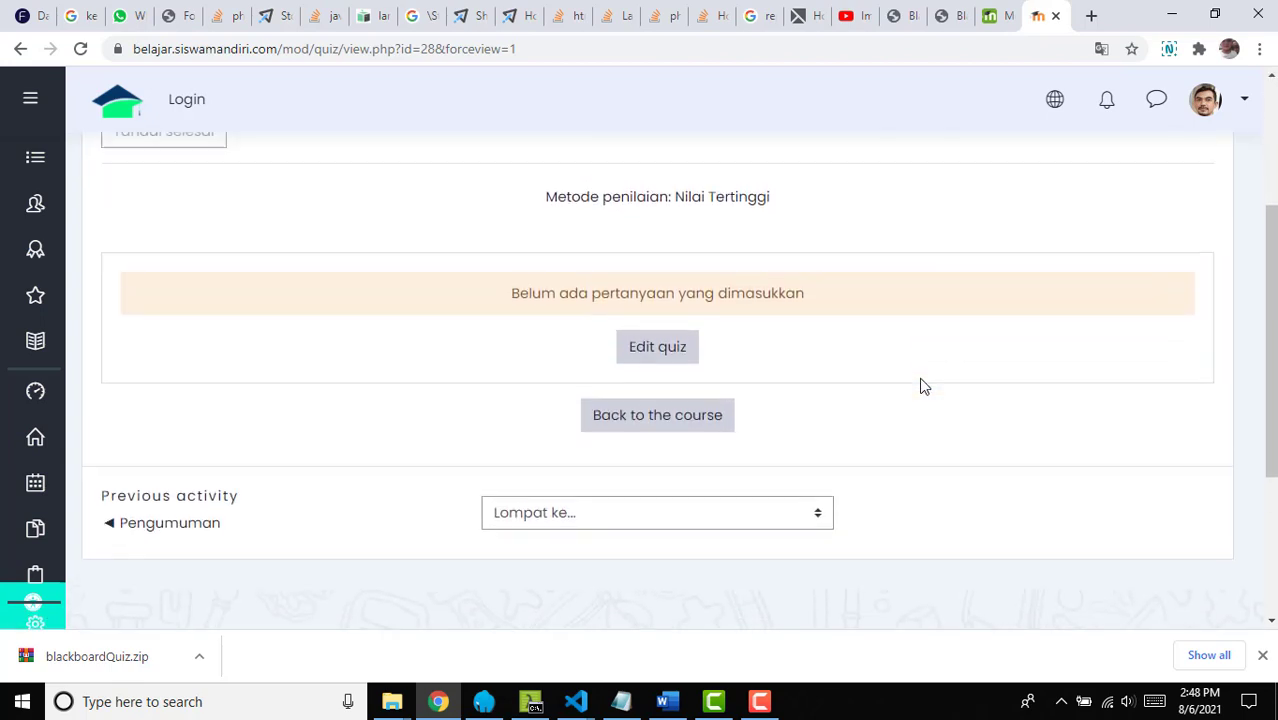
scroll(922, 385, "up", 2)
scroll(905, 398, "down", 1)
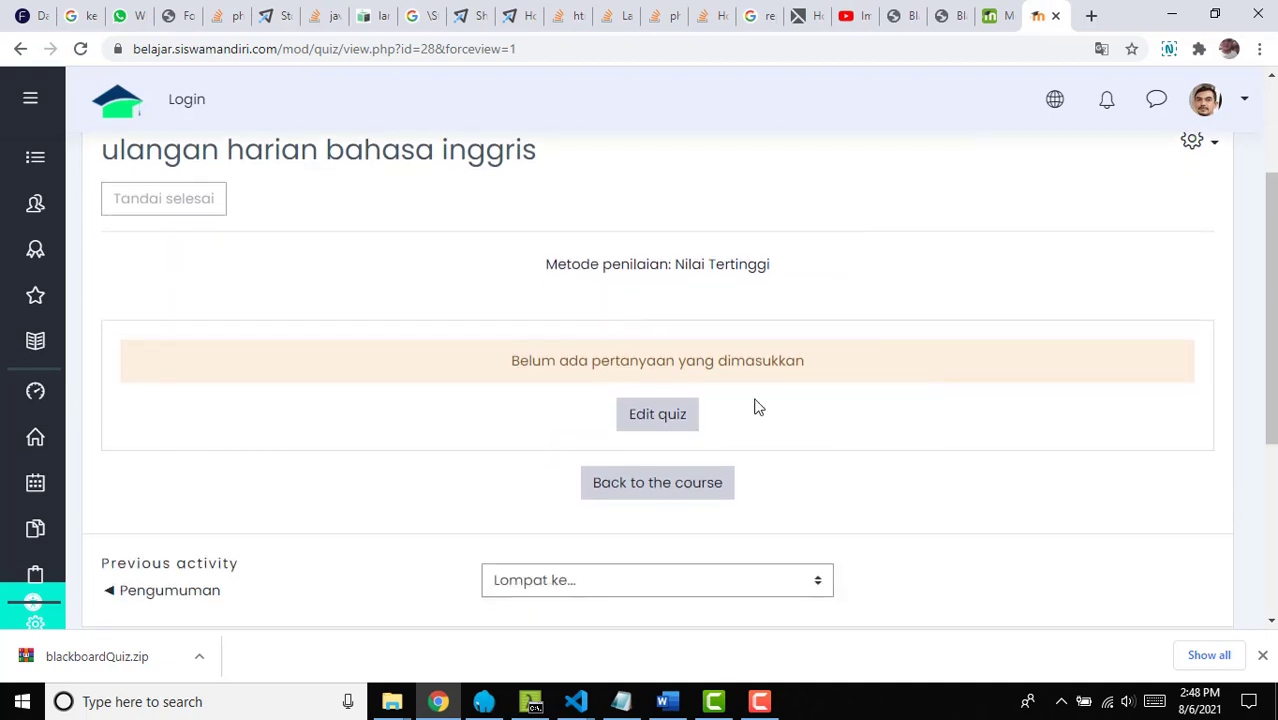
scroll(805, 350, "up", 1)
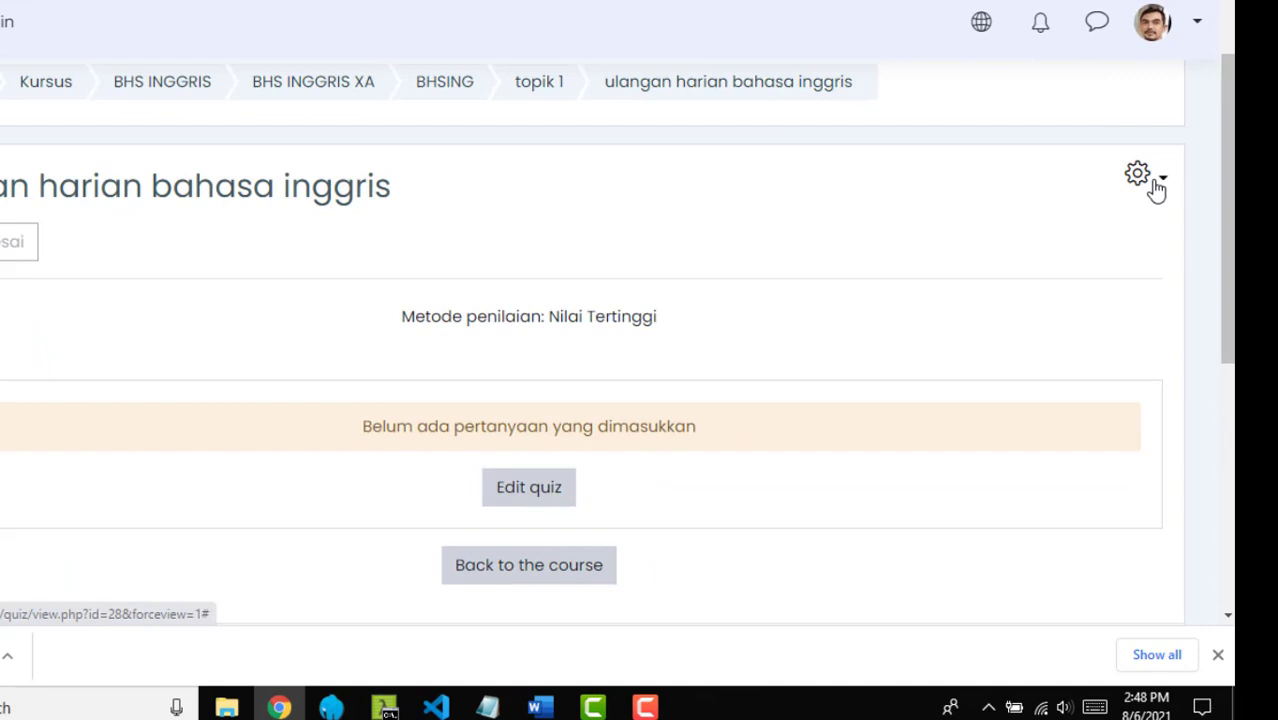
left_click(1212, 237)
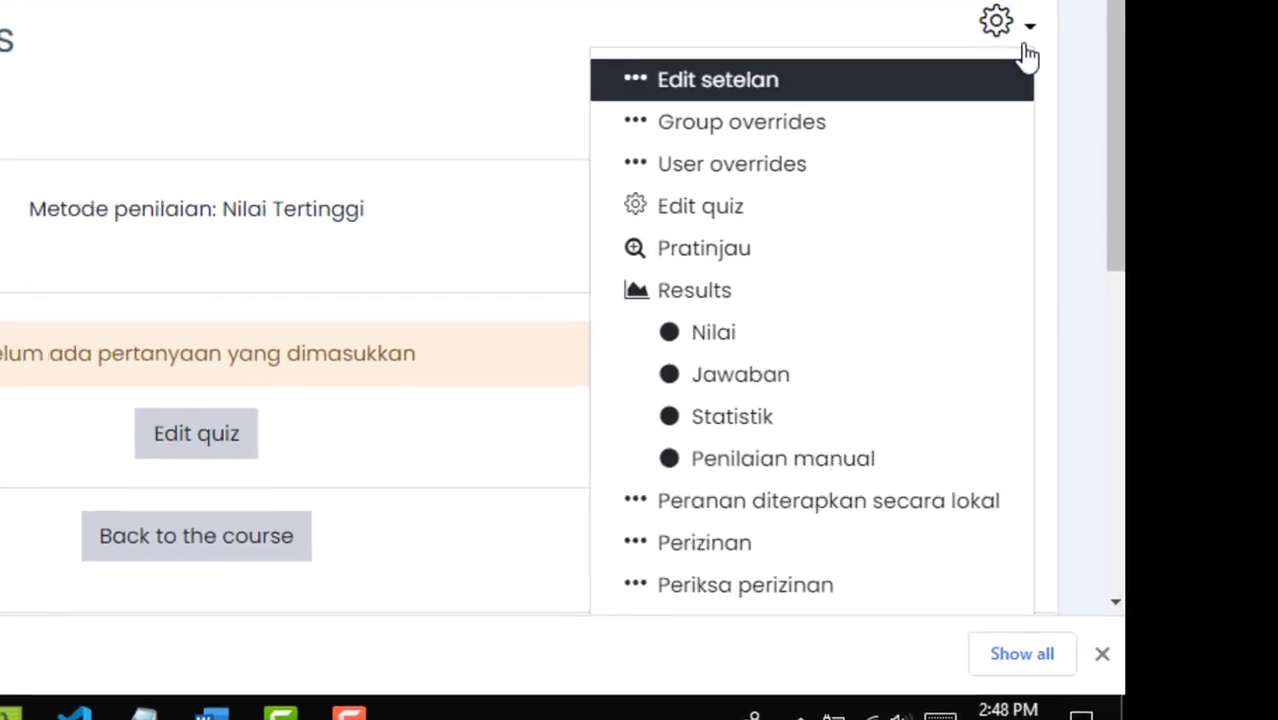
scroll(870, 434, "down", 6)
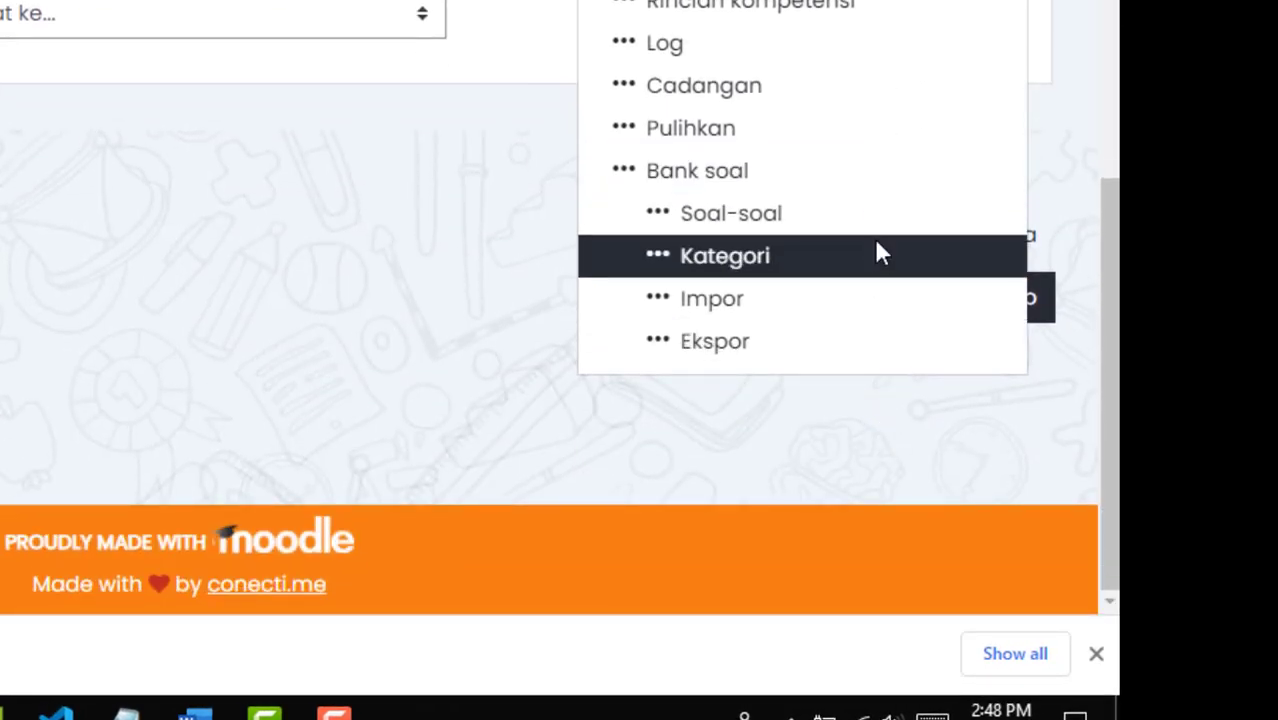
left_click(791, 318)
Step: Choose Blackboard as the file format for the question import
scroll(556, 275, "down", 2)
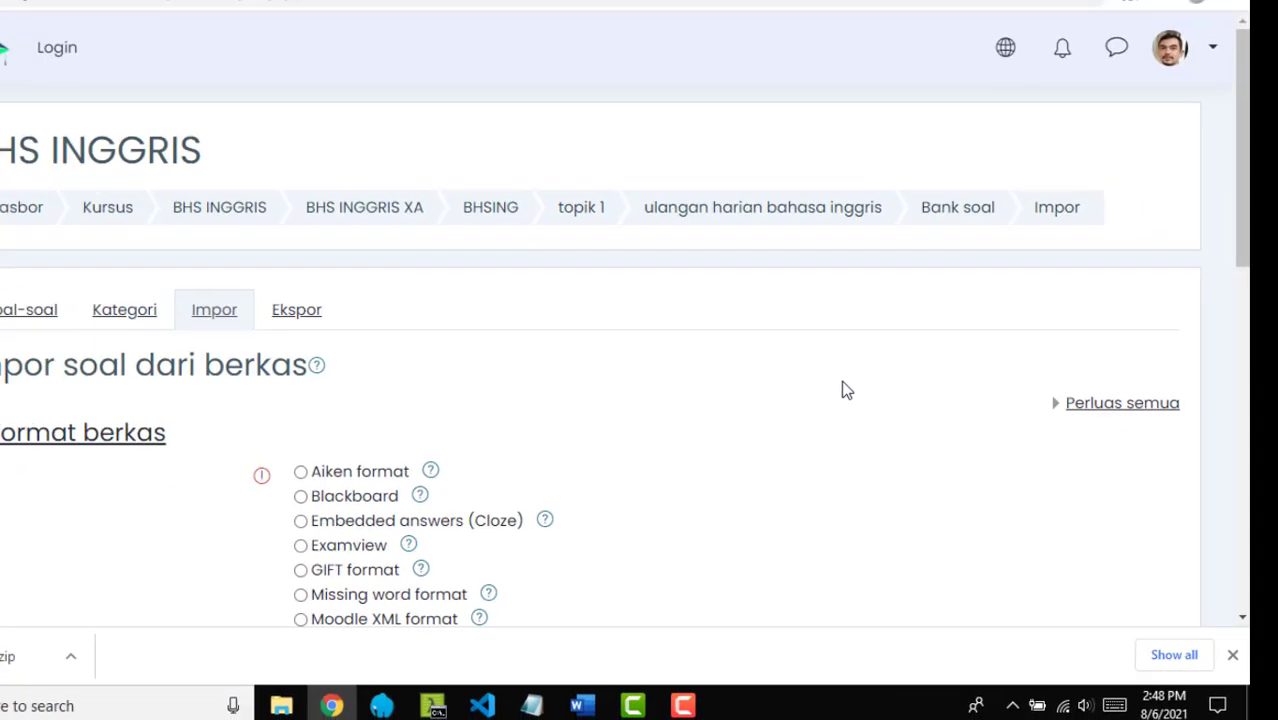
scroll(583, 272, "down", 2)
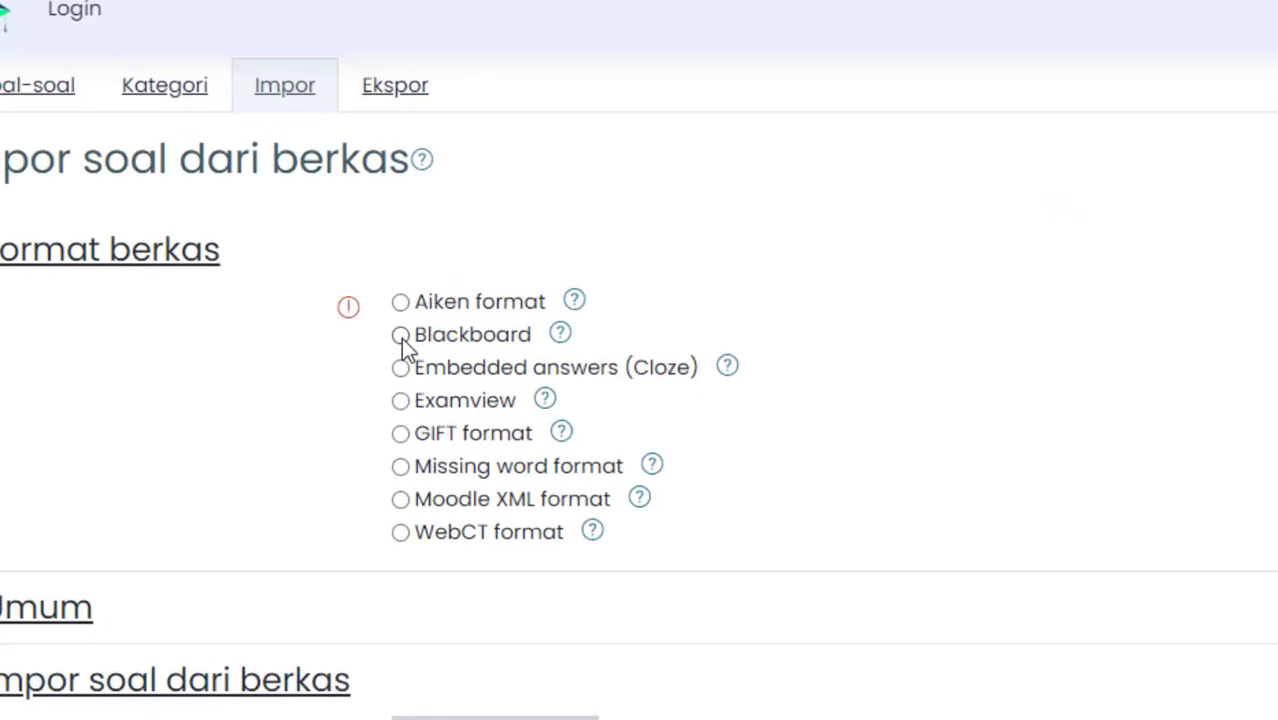
left_click(360, 395)
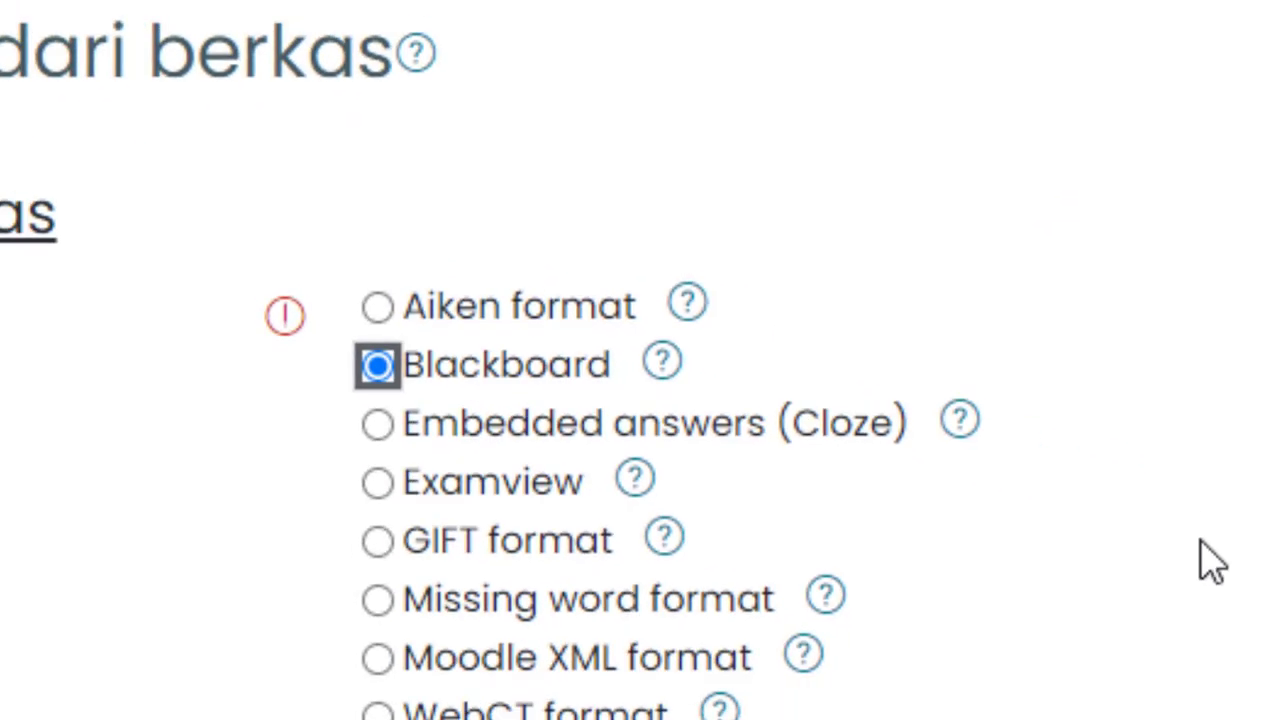
Step: Add blackboardQuiz.zip from the Desktop folder as the import file and import its questions
scroll(700, 380, "down", 2)
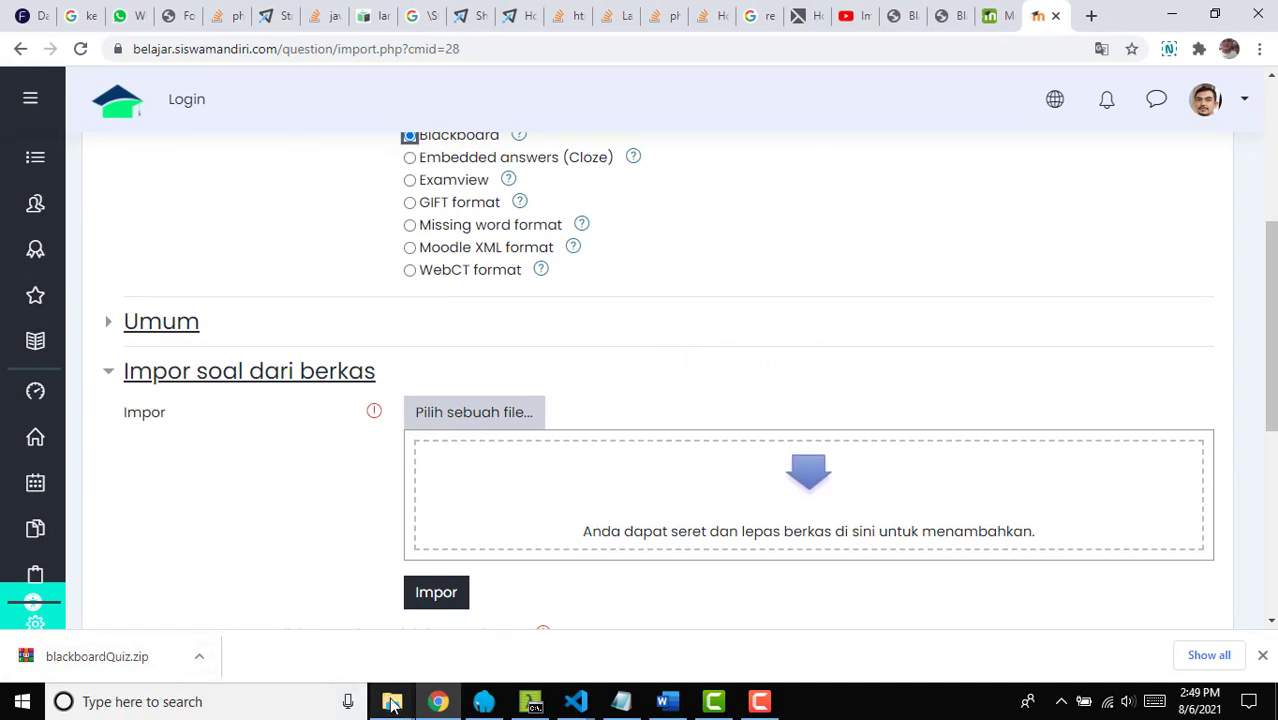
mouse_move(392, 702)
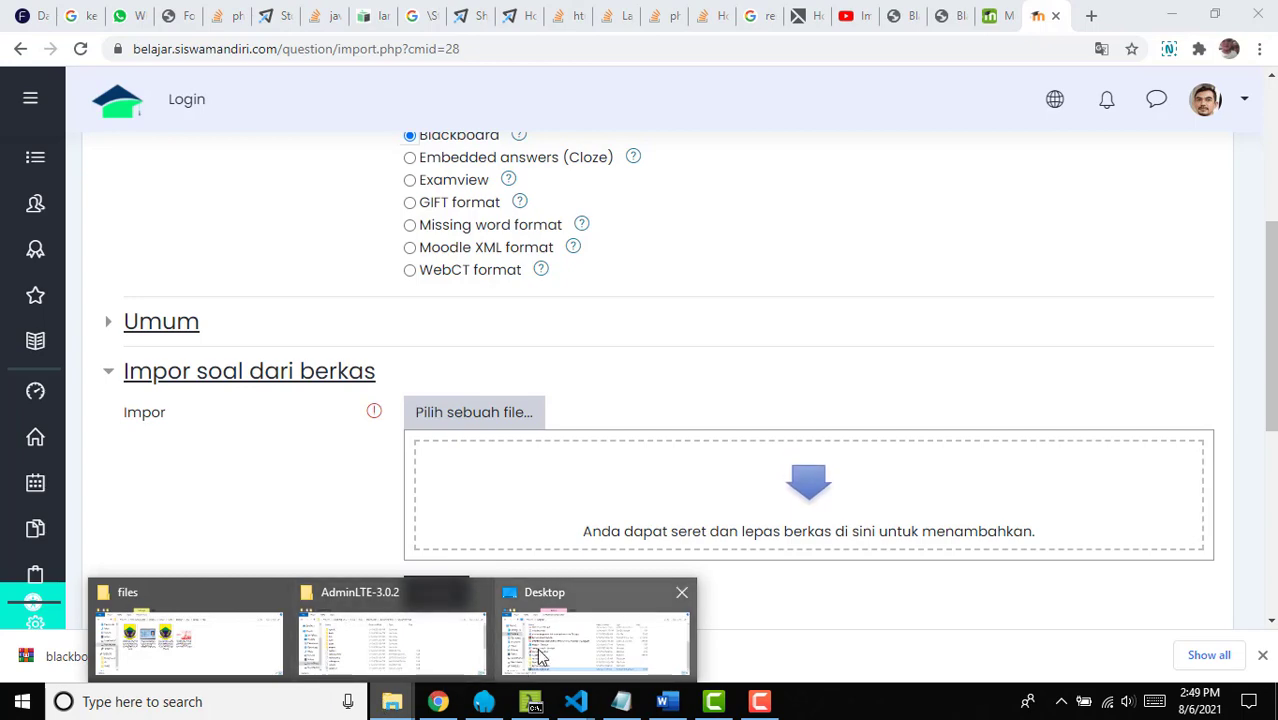
left_click(590, 643)
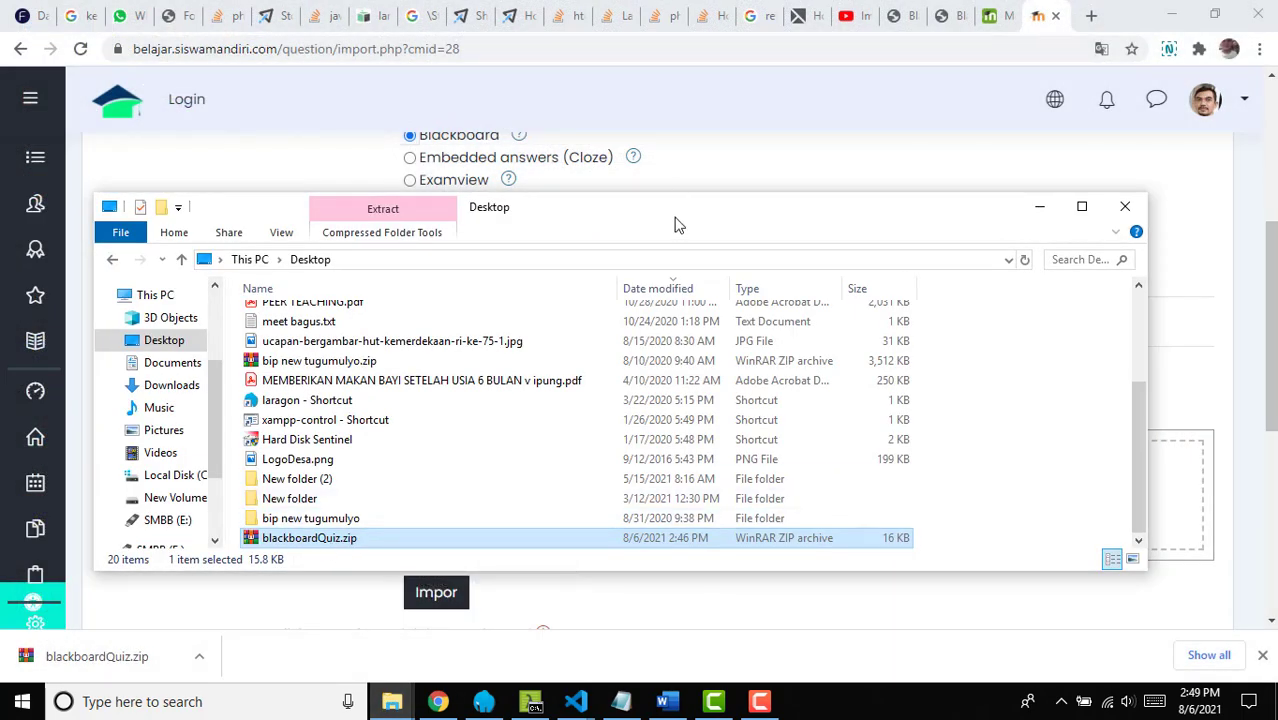
left_click_drag(668, 210, 570, 71)
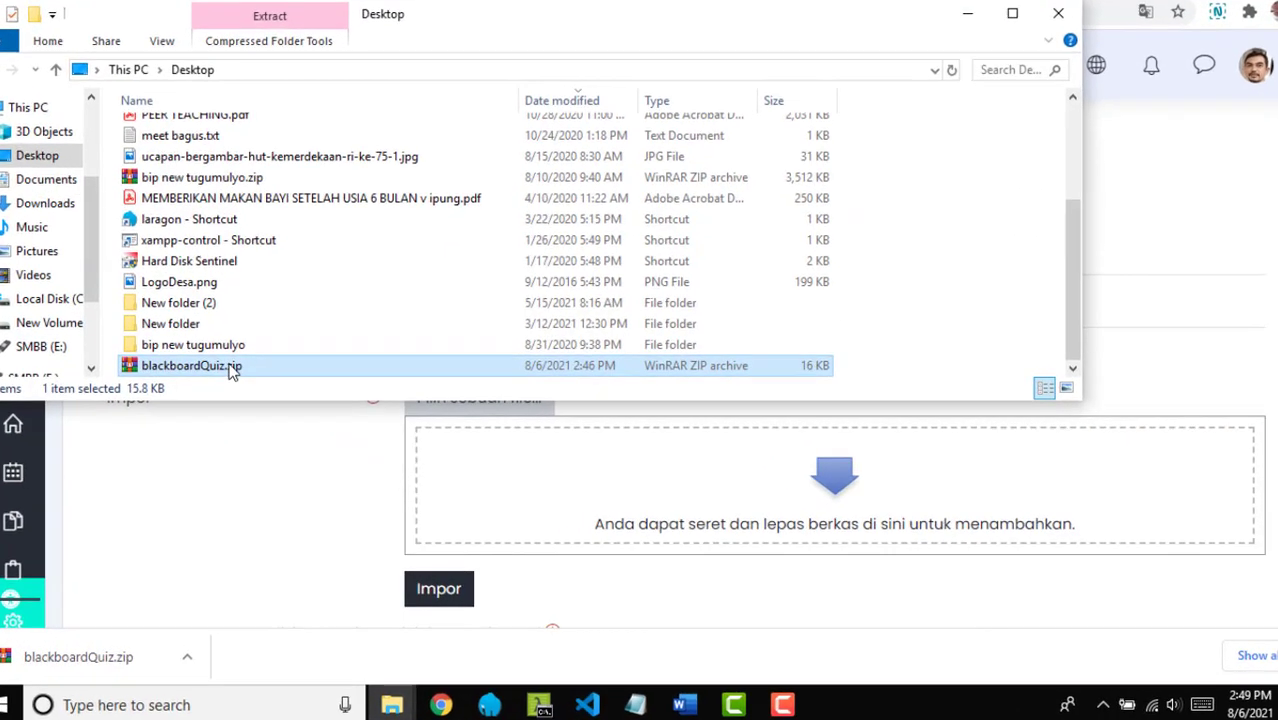
left_click_drag(220, 318, 671, 457)
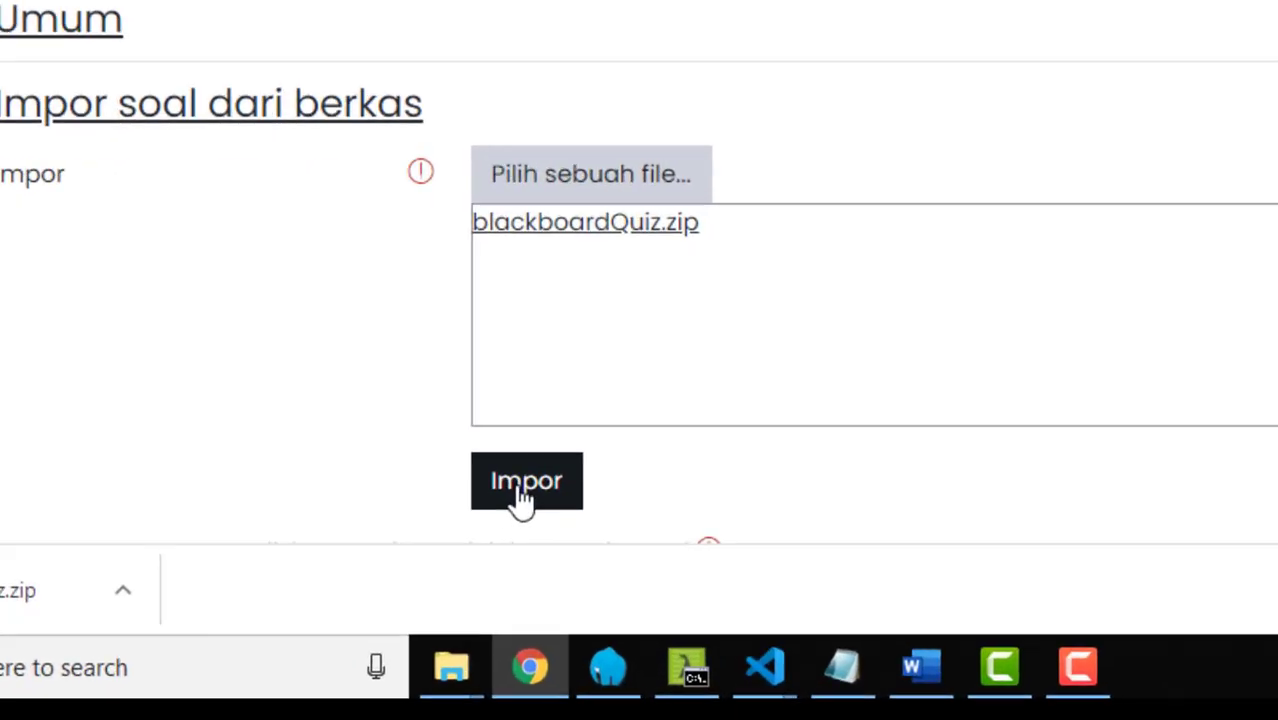
left_click(432, 597)
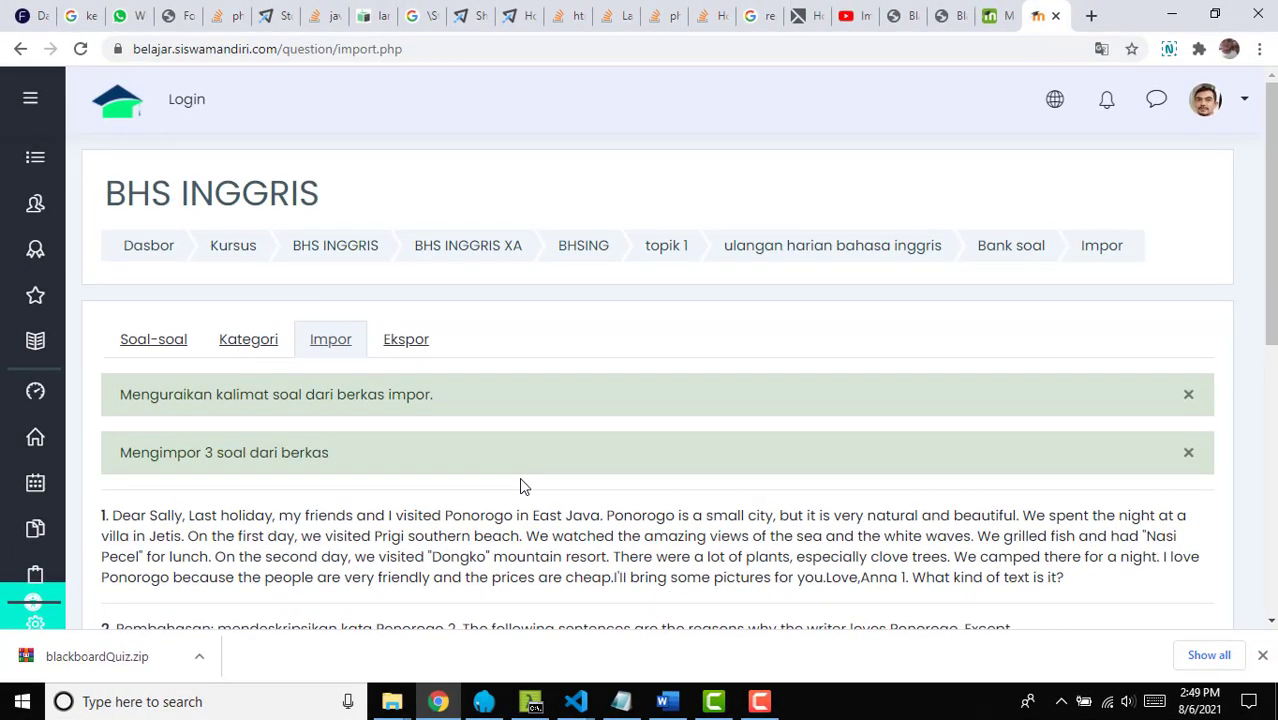
Step: Look over the imported questions and continue (Lanjutkan) to the question bank list
scroll(520, 484, "down", 3)
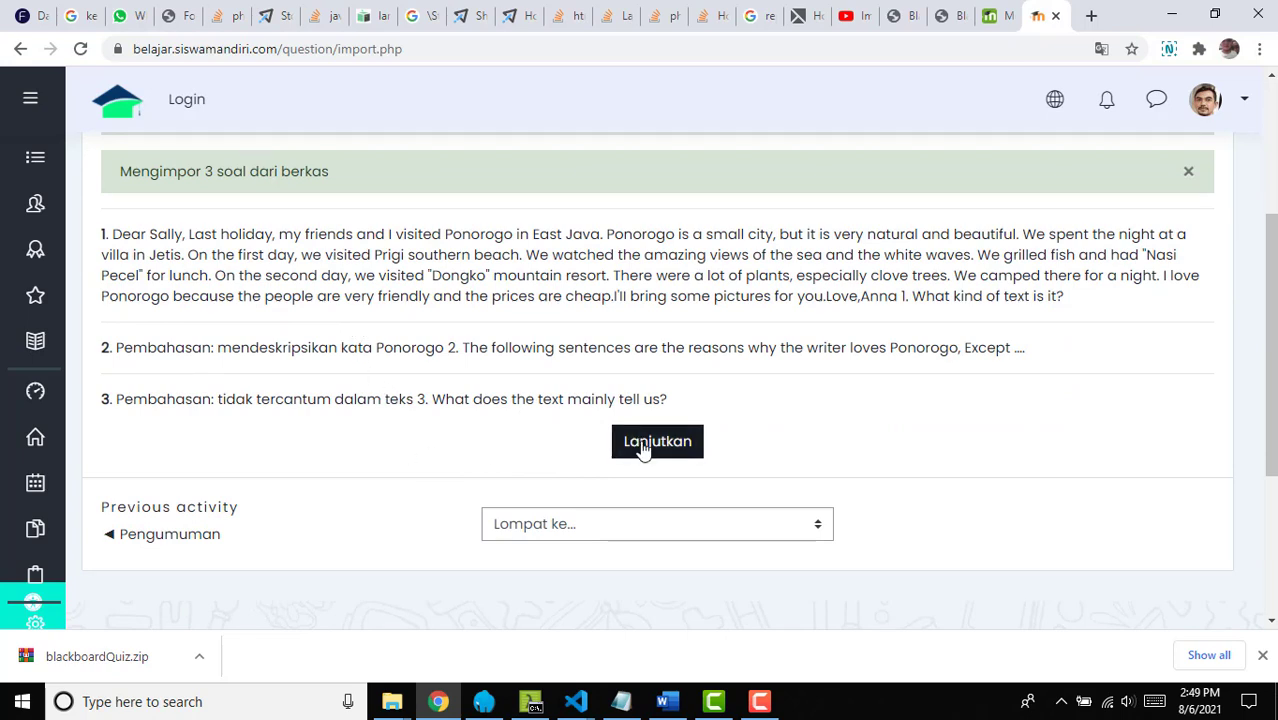
left_click(732, 533)
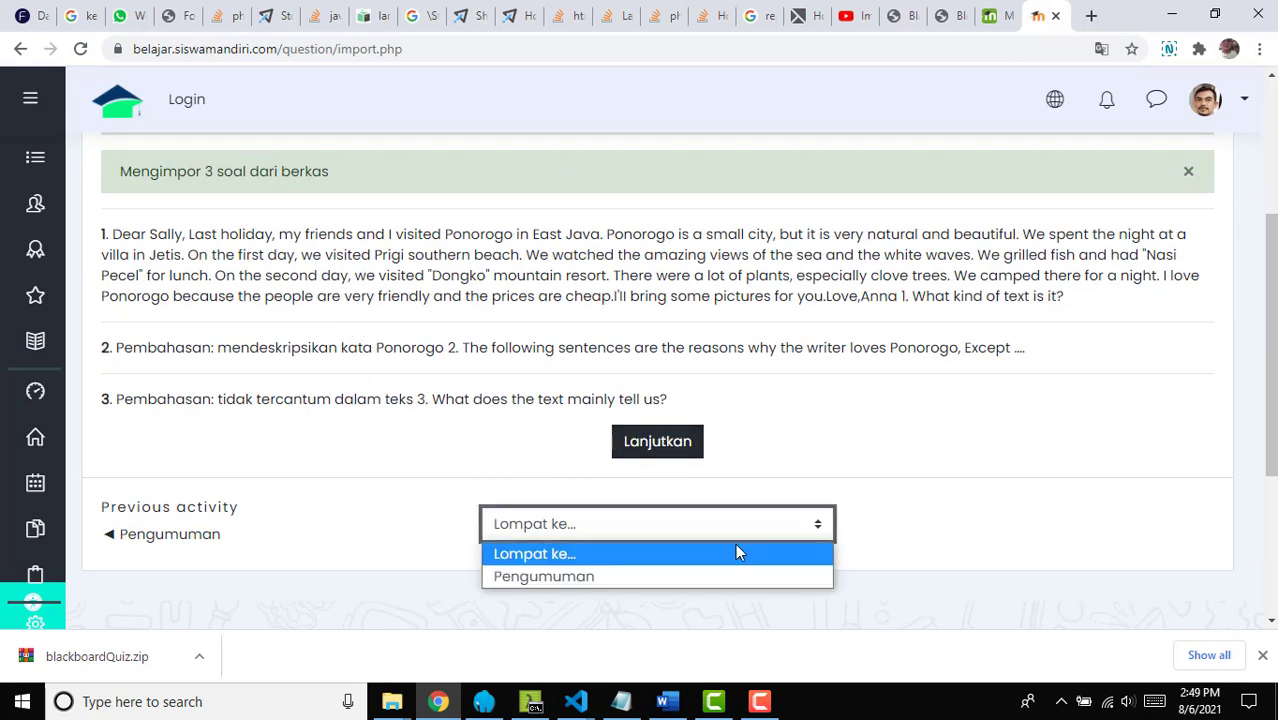
left_click(728, 577)
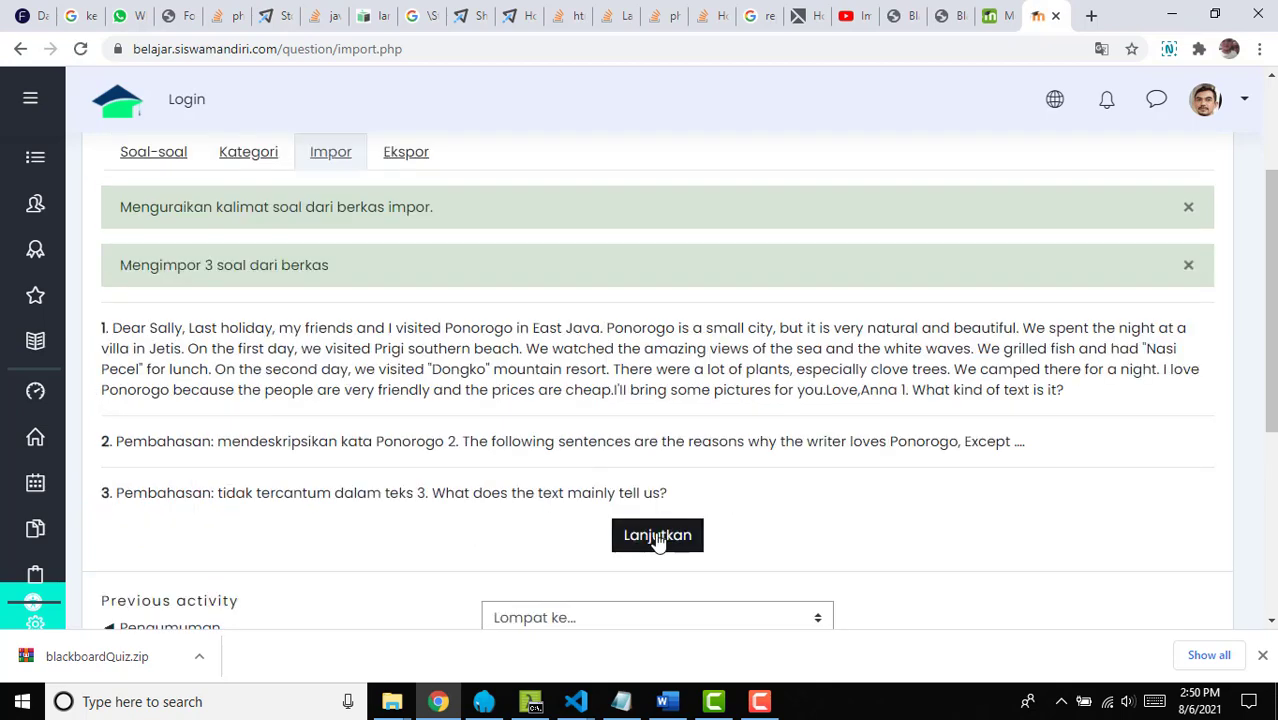
left_click(657, 536)
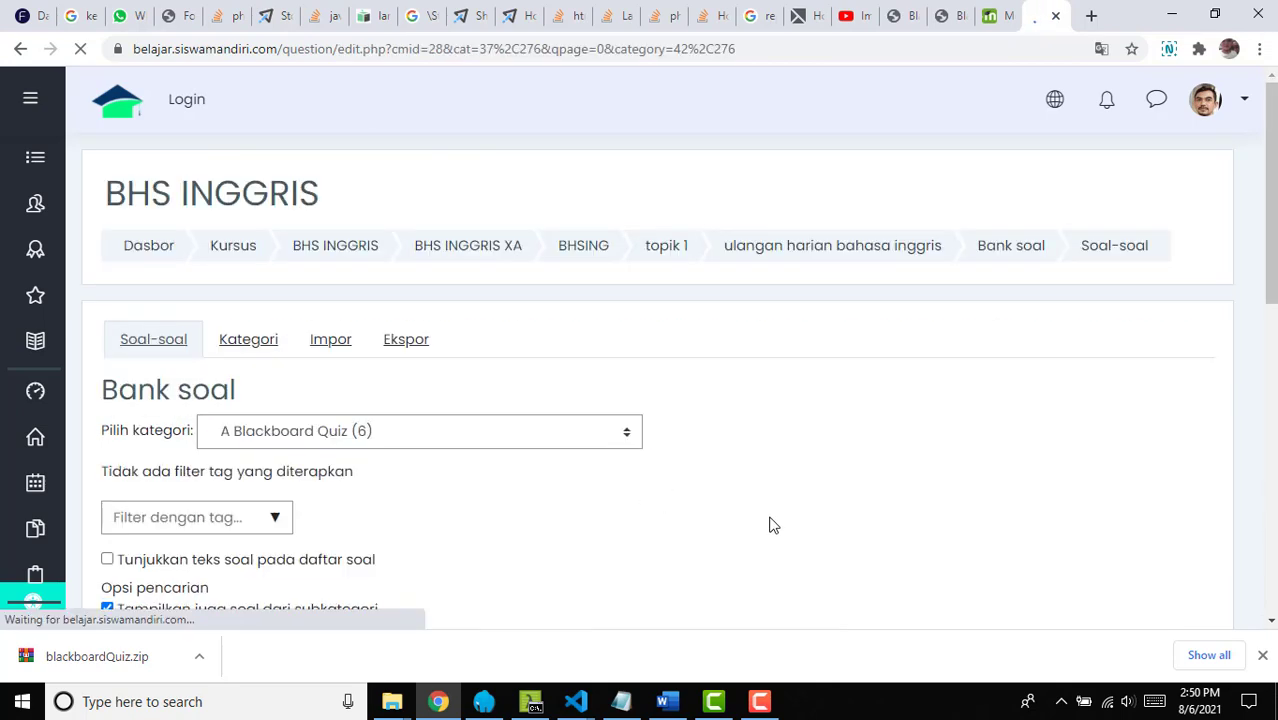
scroll(535, 480, "down", 3)
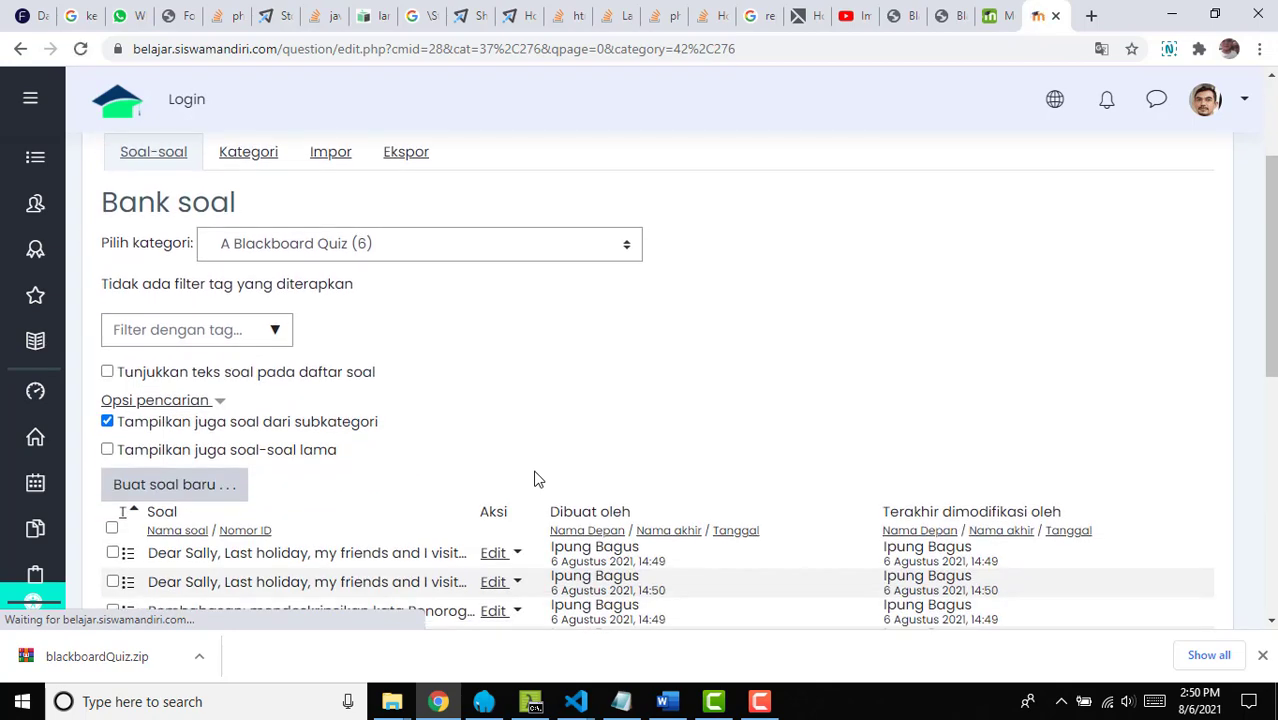
Step: Preview (Pratinjau) the first "Dear Sally" question in the question bank
scroll(480, 435, "down", 5)
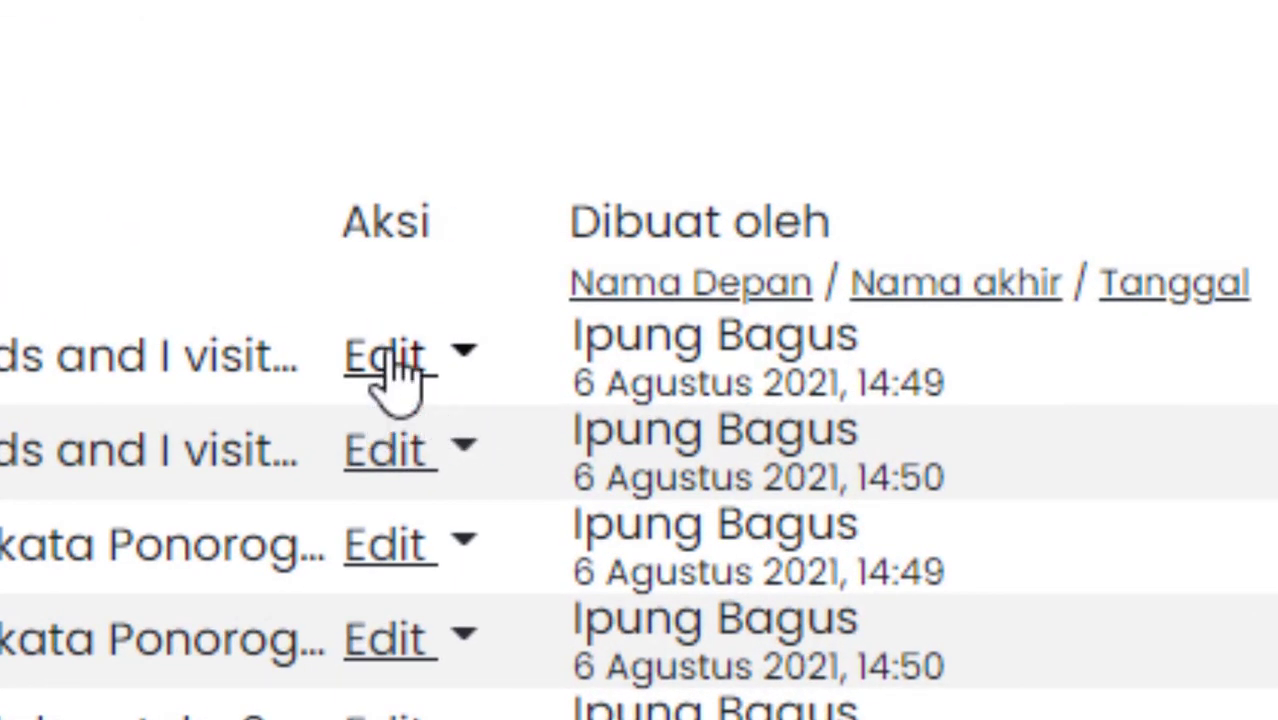
left_click(397, 358)
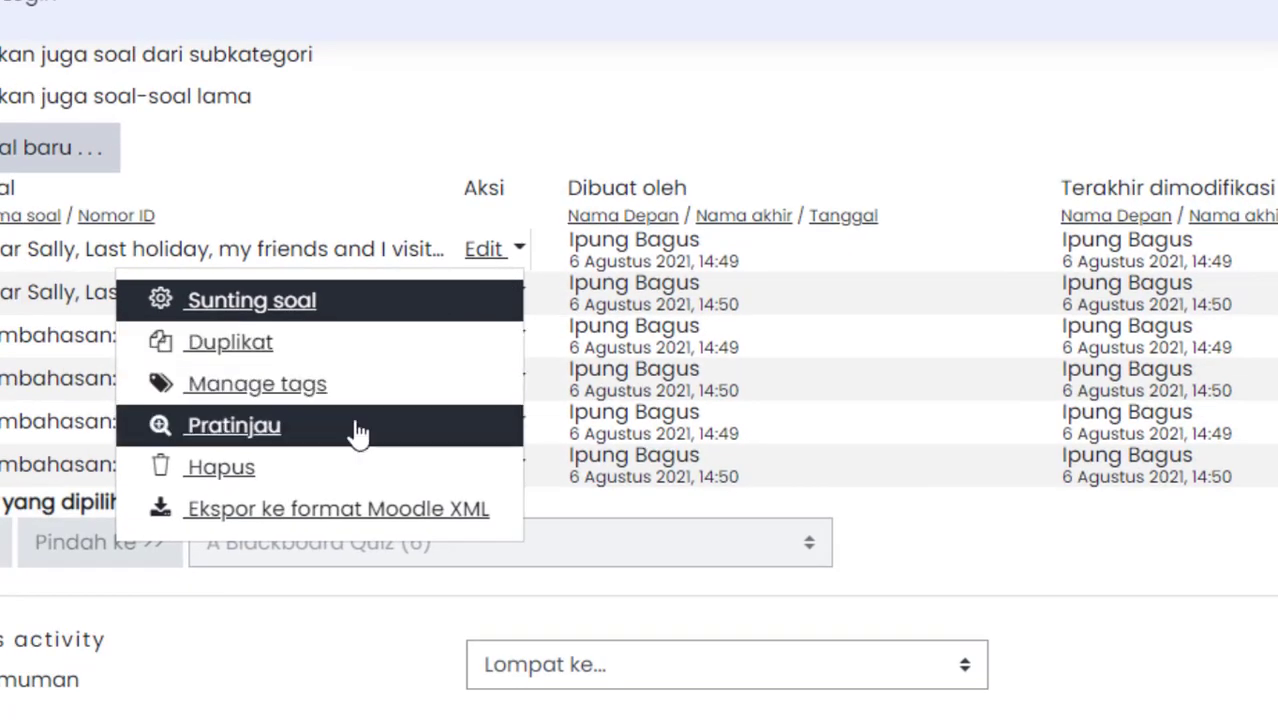
left_click(358, 432)
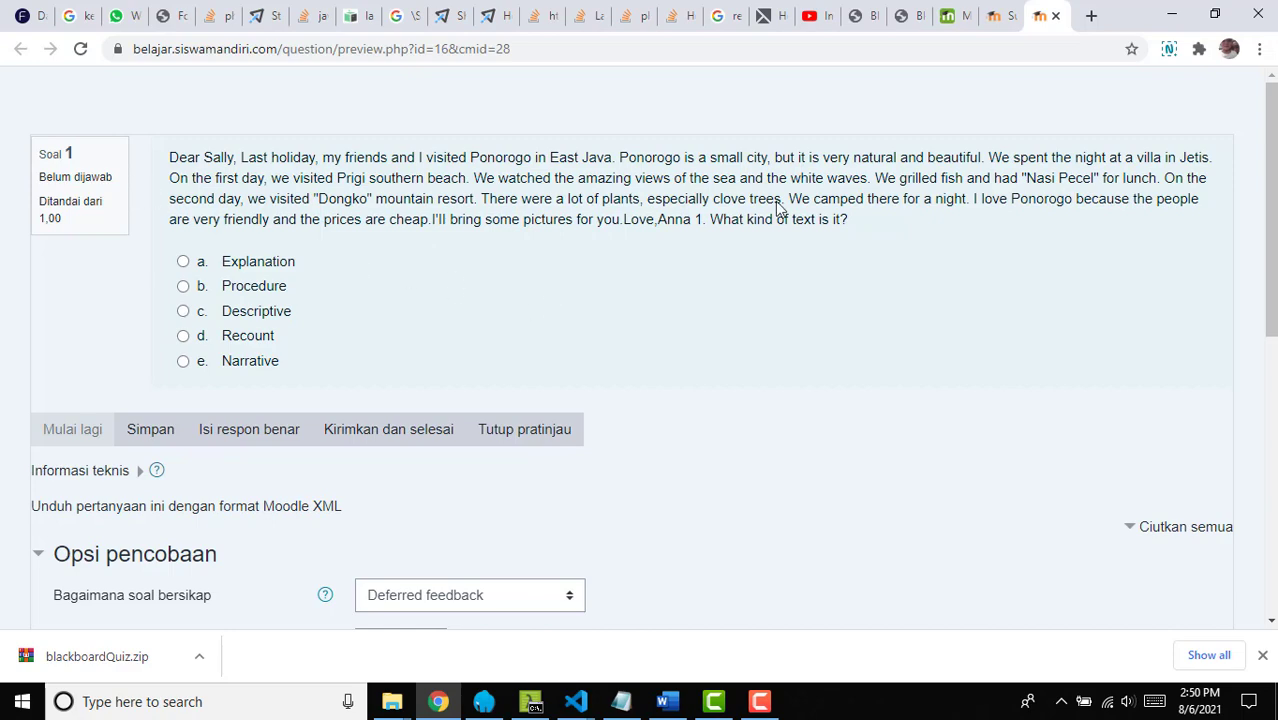
Step: Return to the question bank and open the first "Dear Sally" question for editing (Sunting soal)
left_click(996, 18)
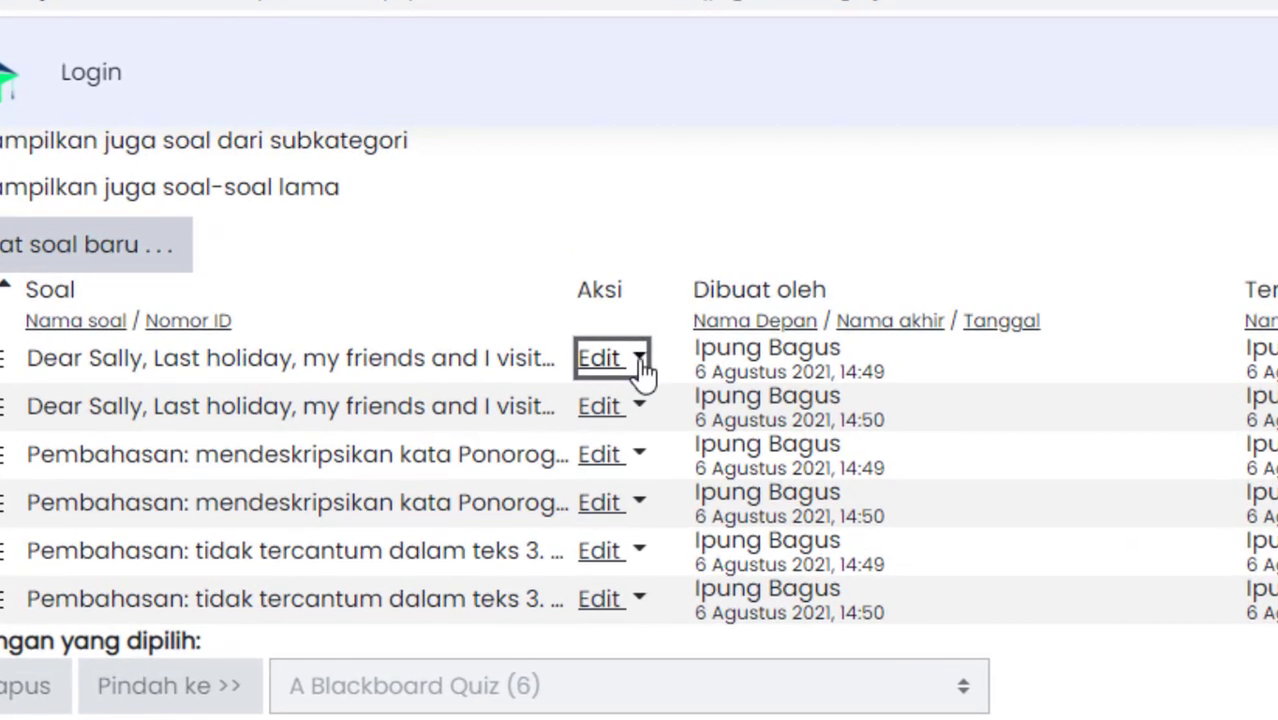
left_click(634, 360)
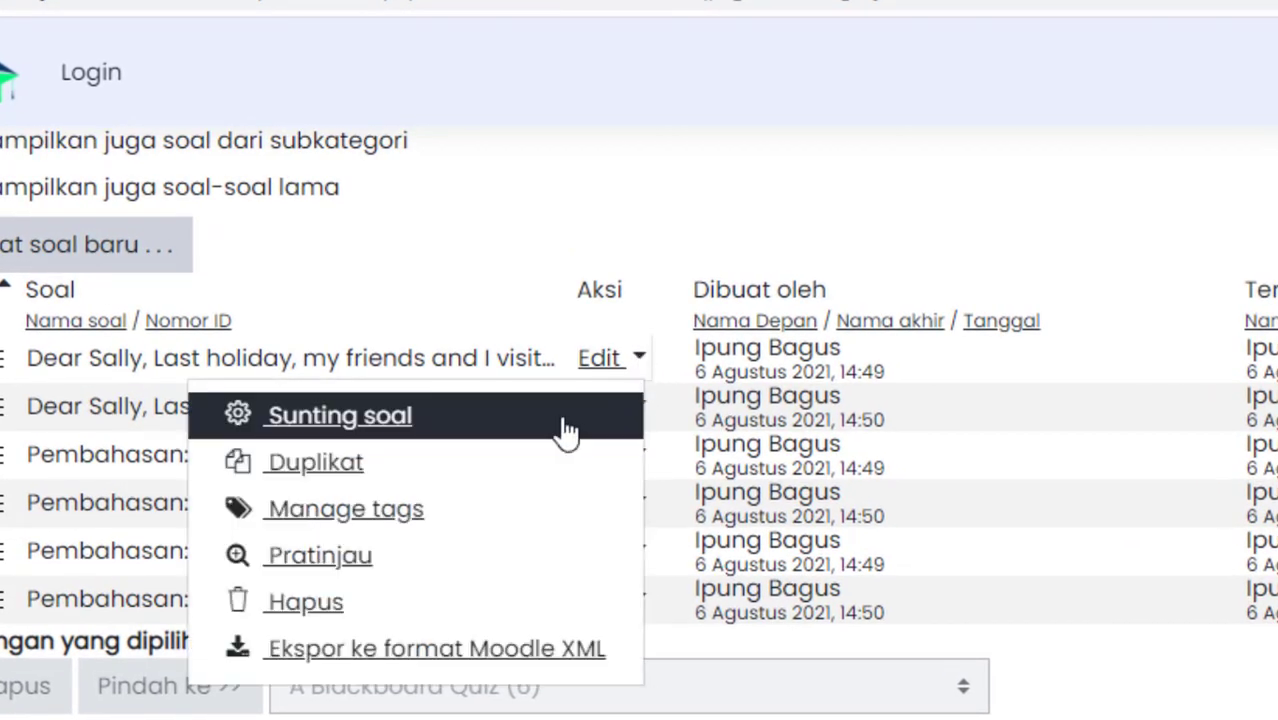
key("Escape")
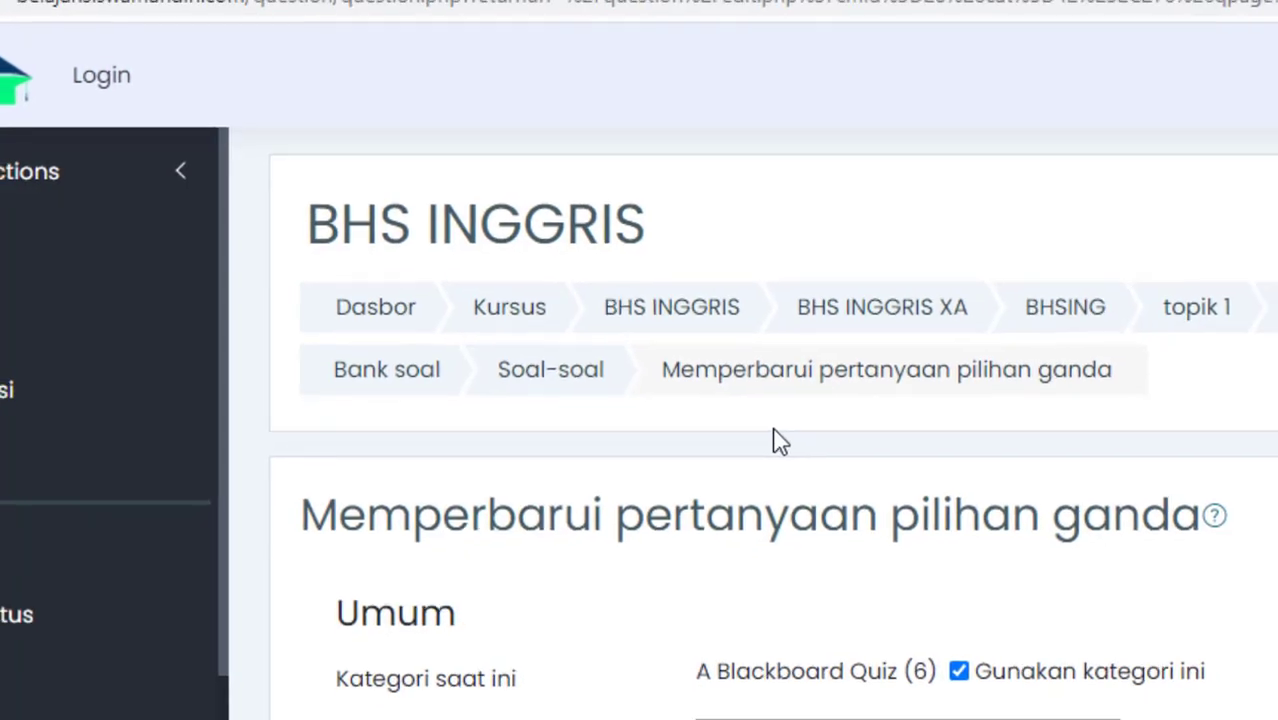
Step: In the question text, move "1. What kind of text is it?" to its own line with a blank line above it
scroll(975, 486, "down", 5)
scroll(961, 465, "up", 3)
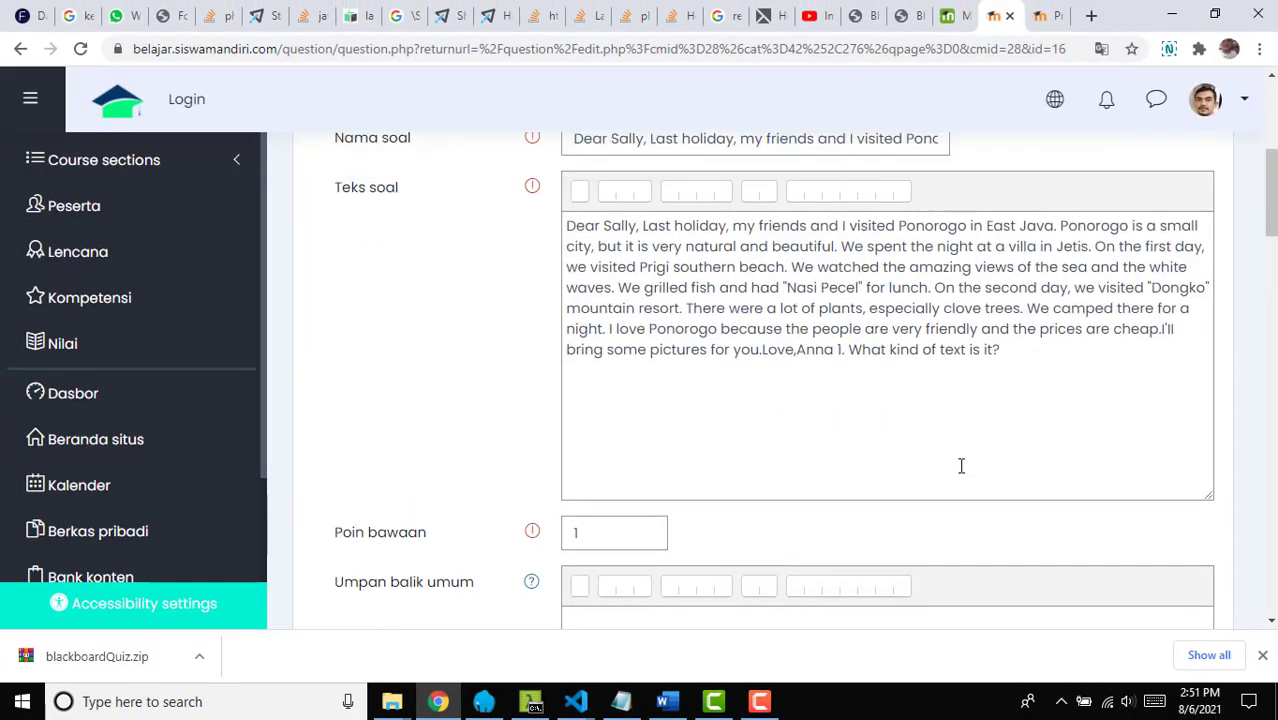
scroll(961, 465, "down", 1)
scroll(945, 486, "down", 2)
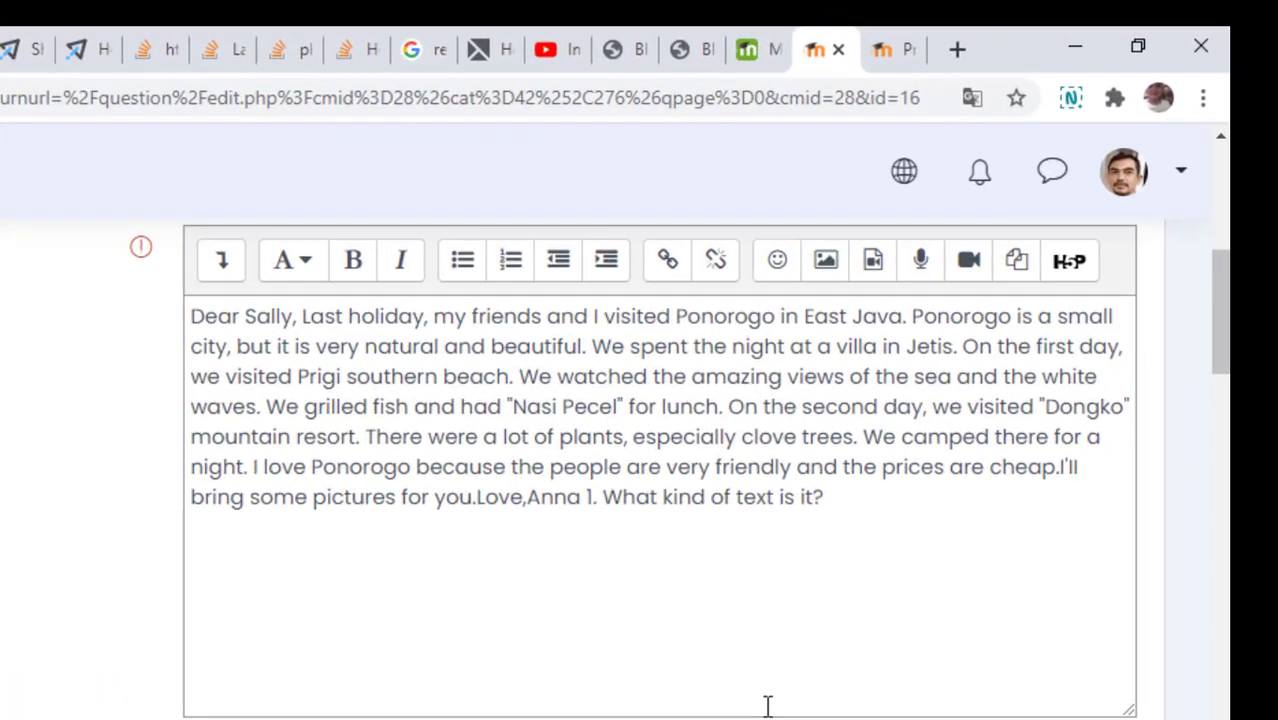
left_click(588, 497)
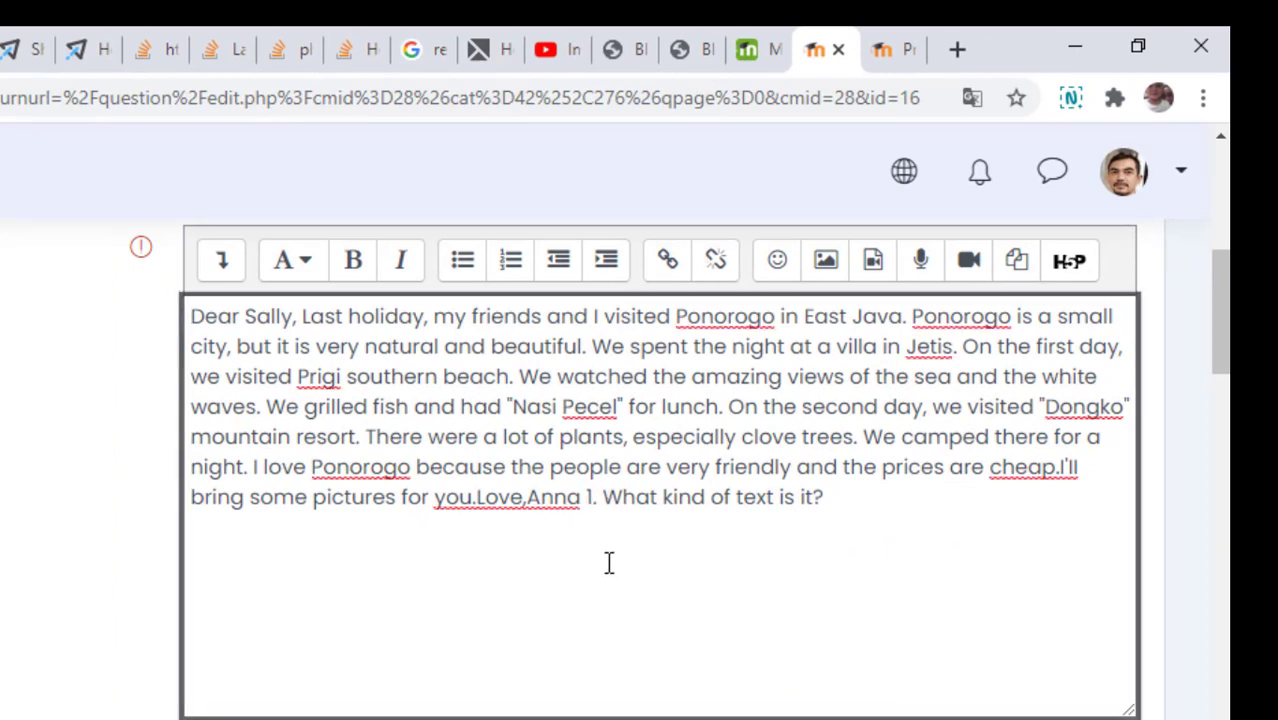
key("Return")
key("Return")
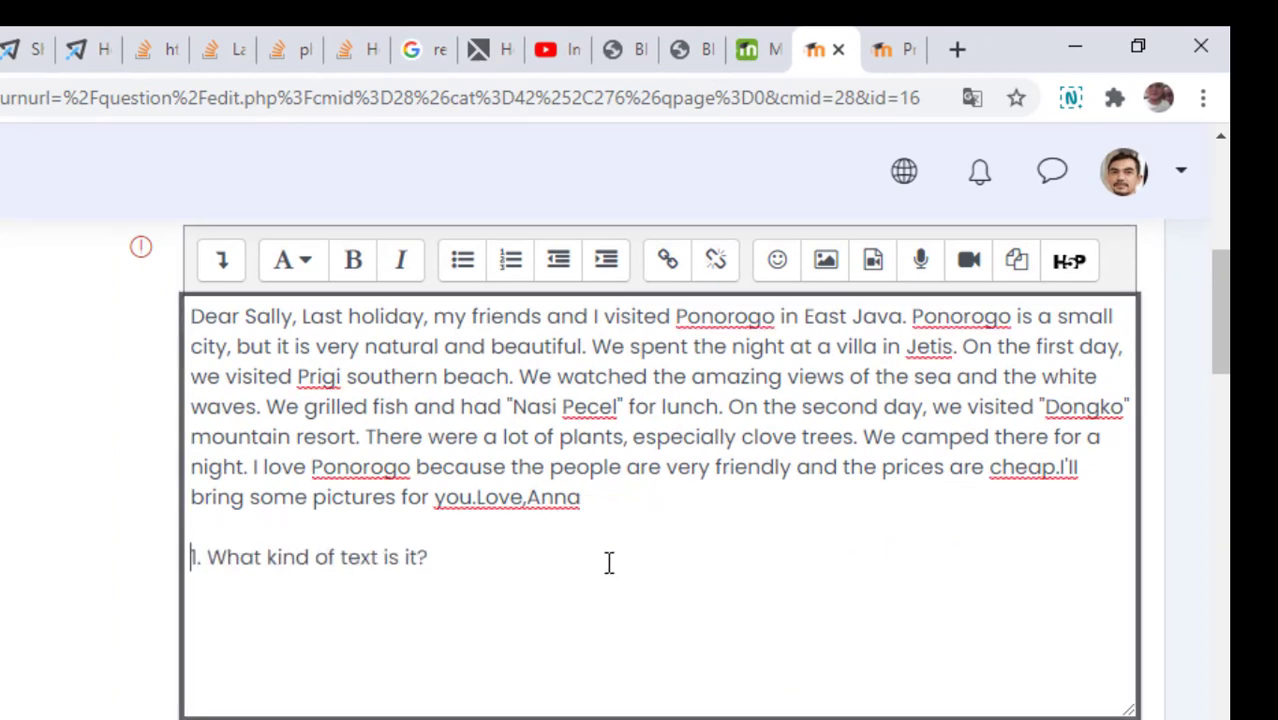
Step: Review the question's settings and answer choices through to the end of the editing form
scroll(487, 610, "down", 3)
scroll(489, 620, "down", 5)
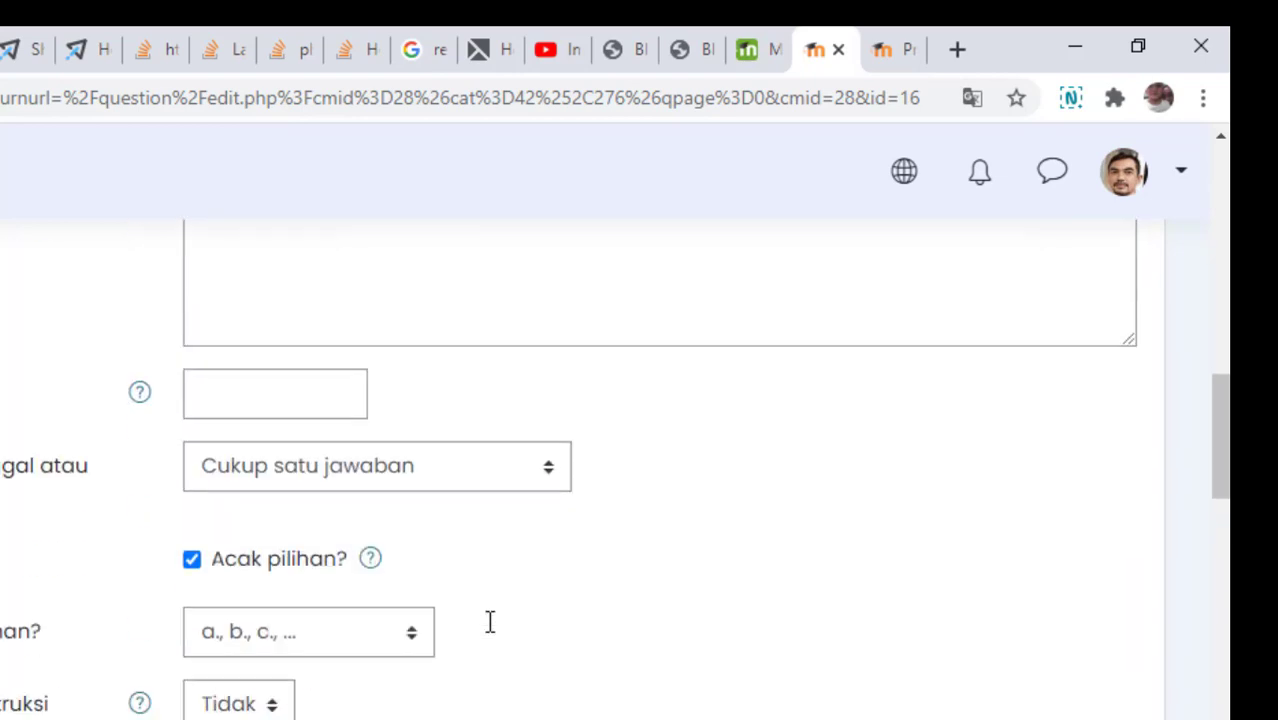
scroll(490, 630, "down", 3)
scroll(490, 628, "down", 5)
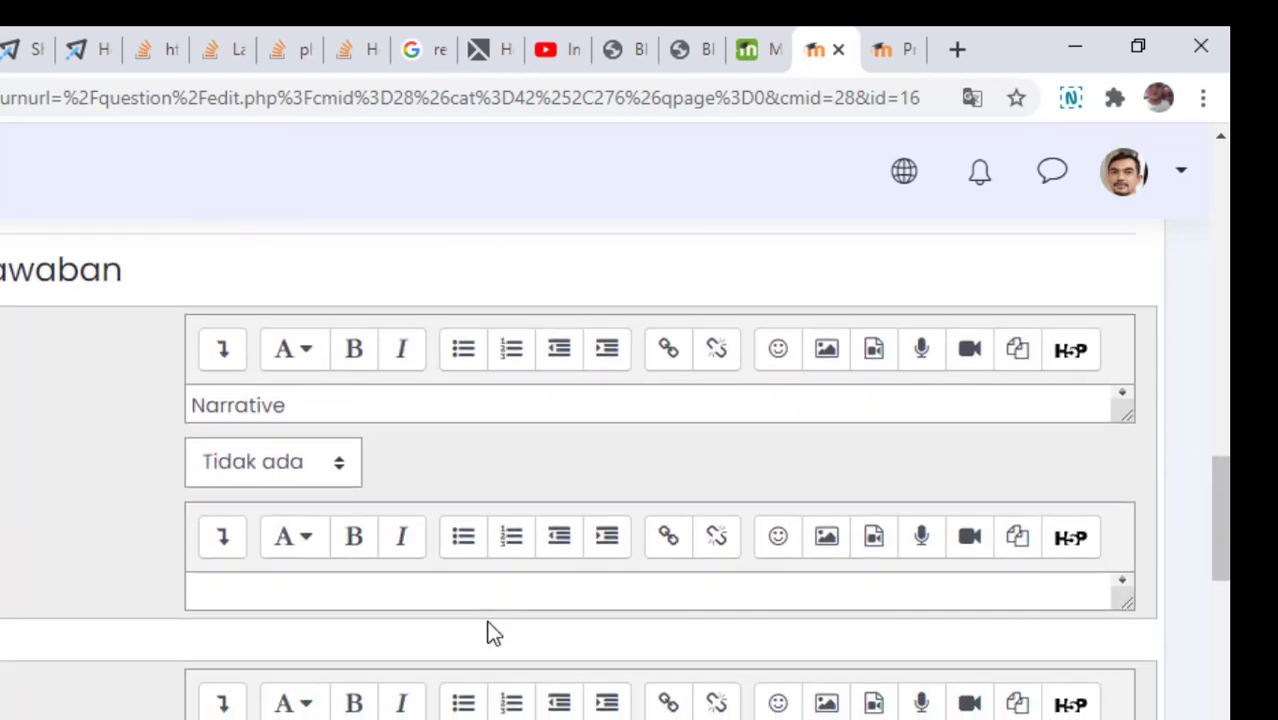
scroll(491, 625, "up", 7)
scroll(495, 617, "up", 10)
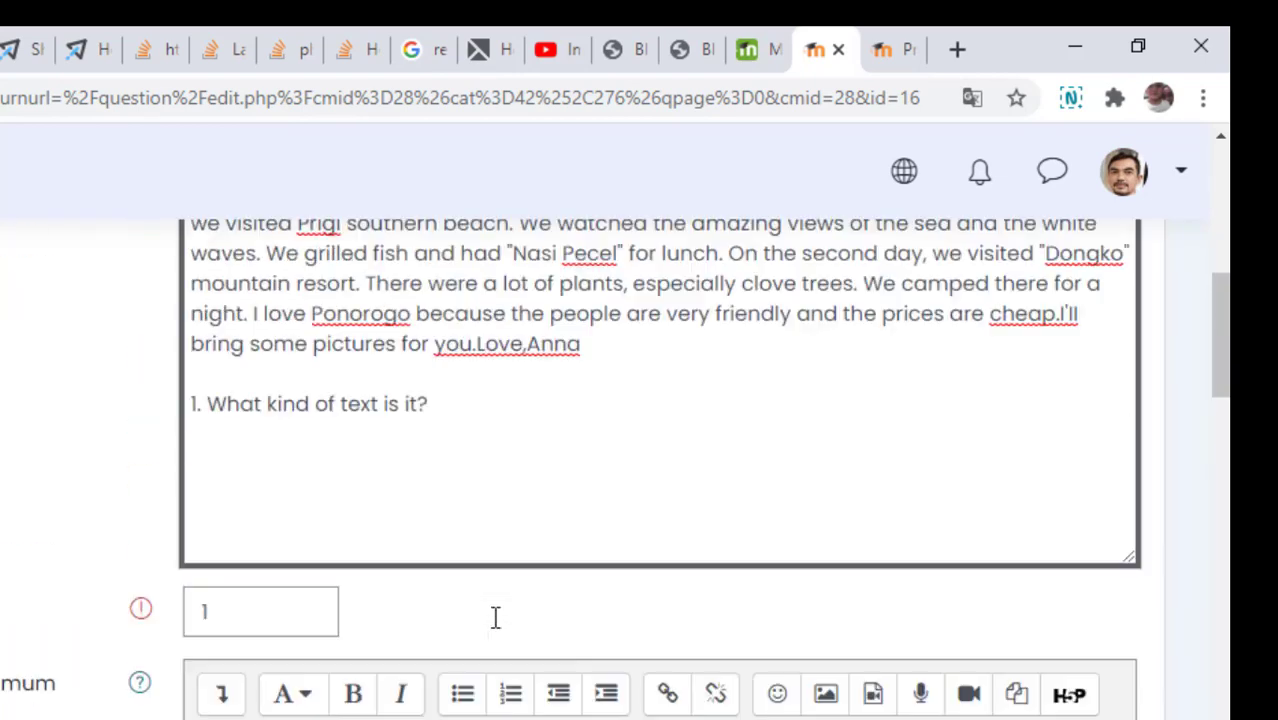
scroll(511, 670, "down", 8)
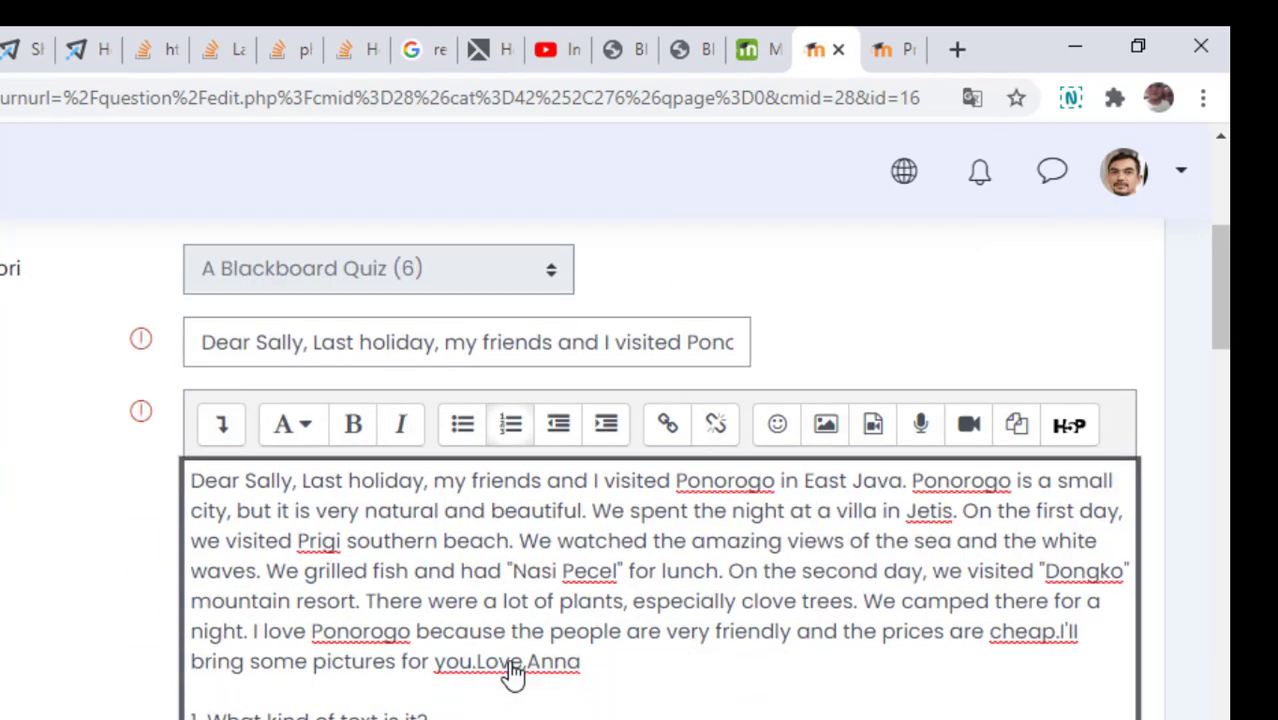
scroll(511, 662, "down", 15)
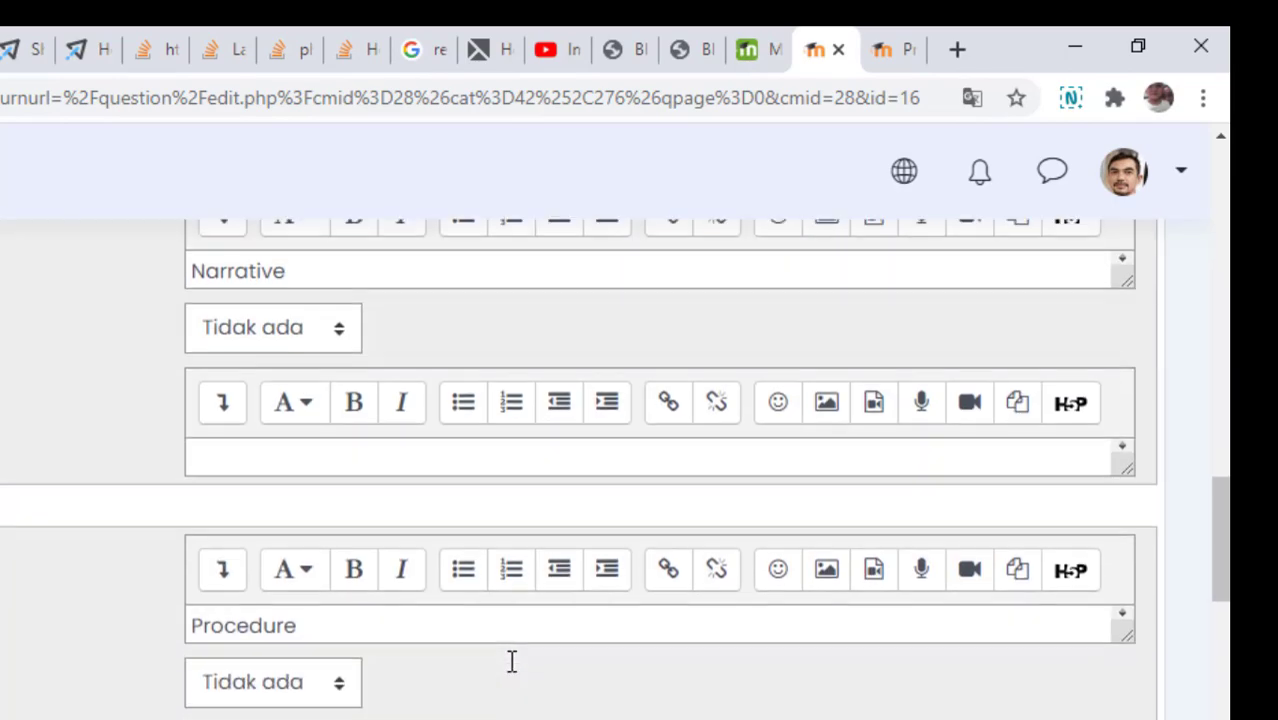
scroll(511, 662, "down", 3)
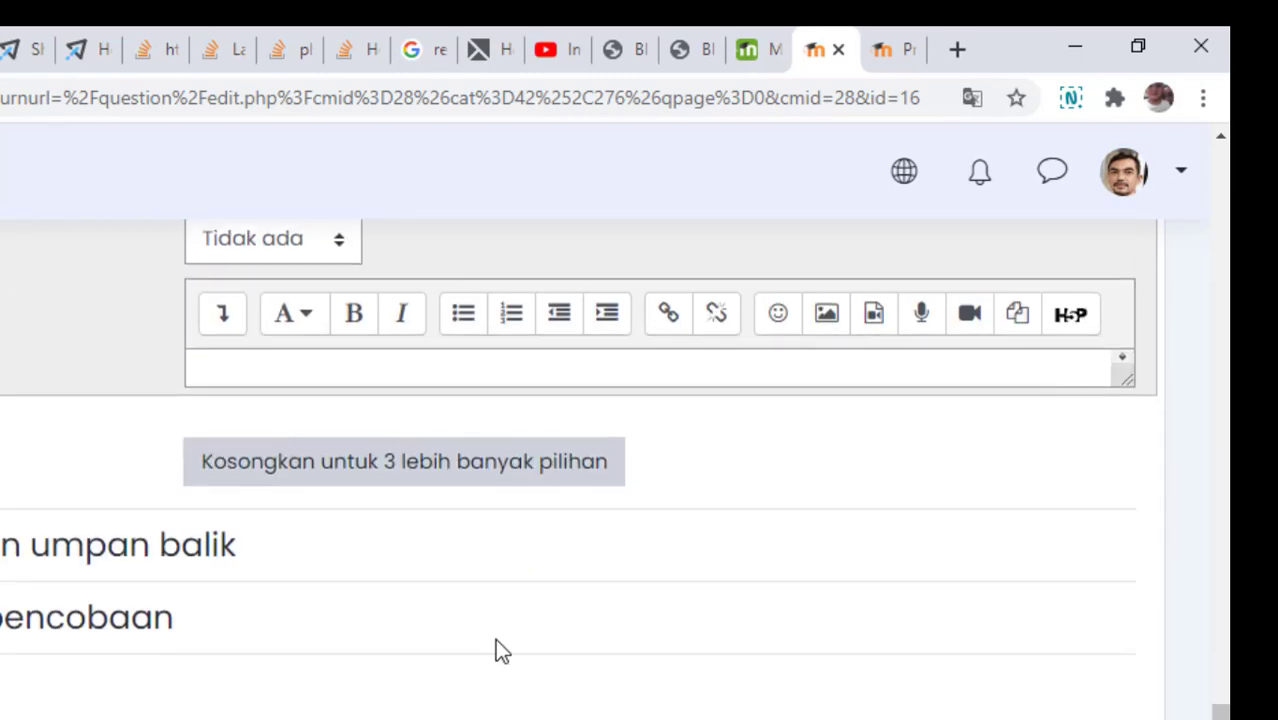
Step: Save the changes to the first "Dear Sally" question and preview (Pratinjau) it, checking its text layout and mark
scroll(497, 640, "down", 3)
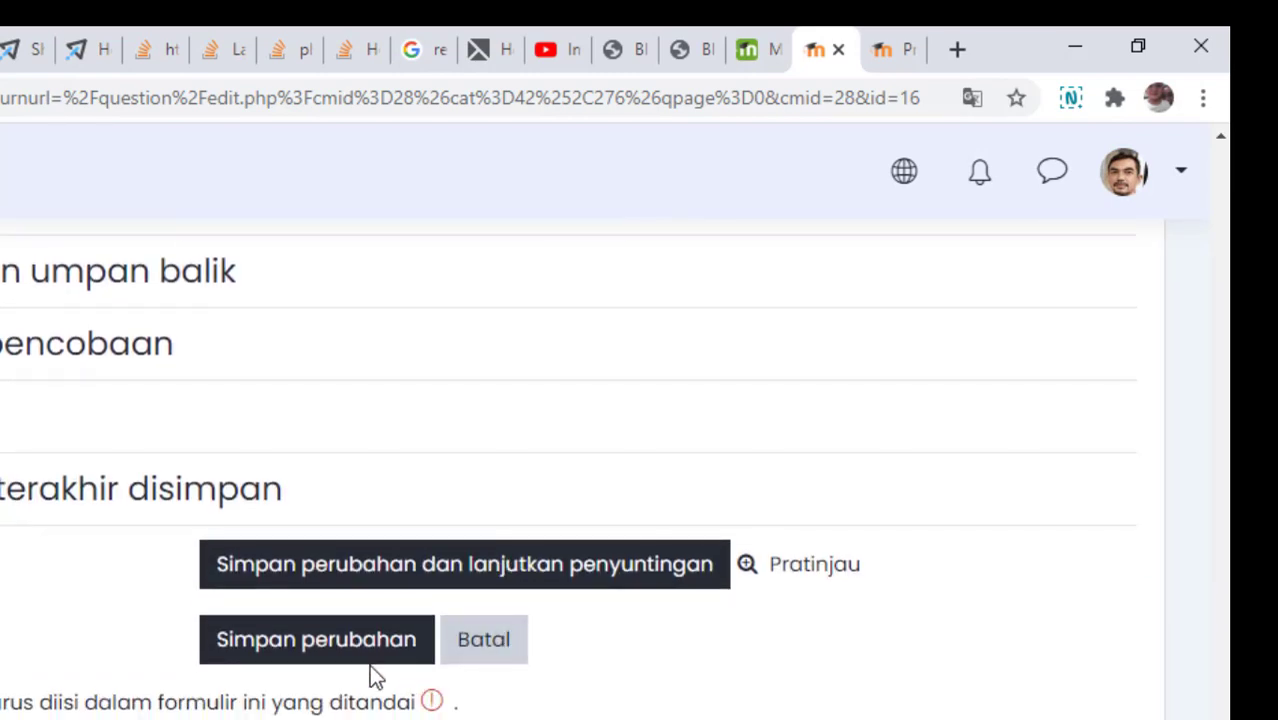
left_click(381, 653)
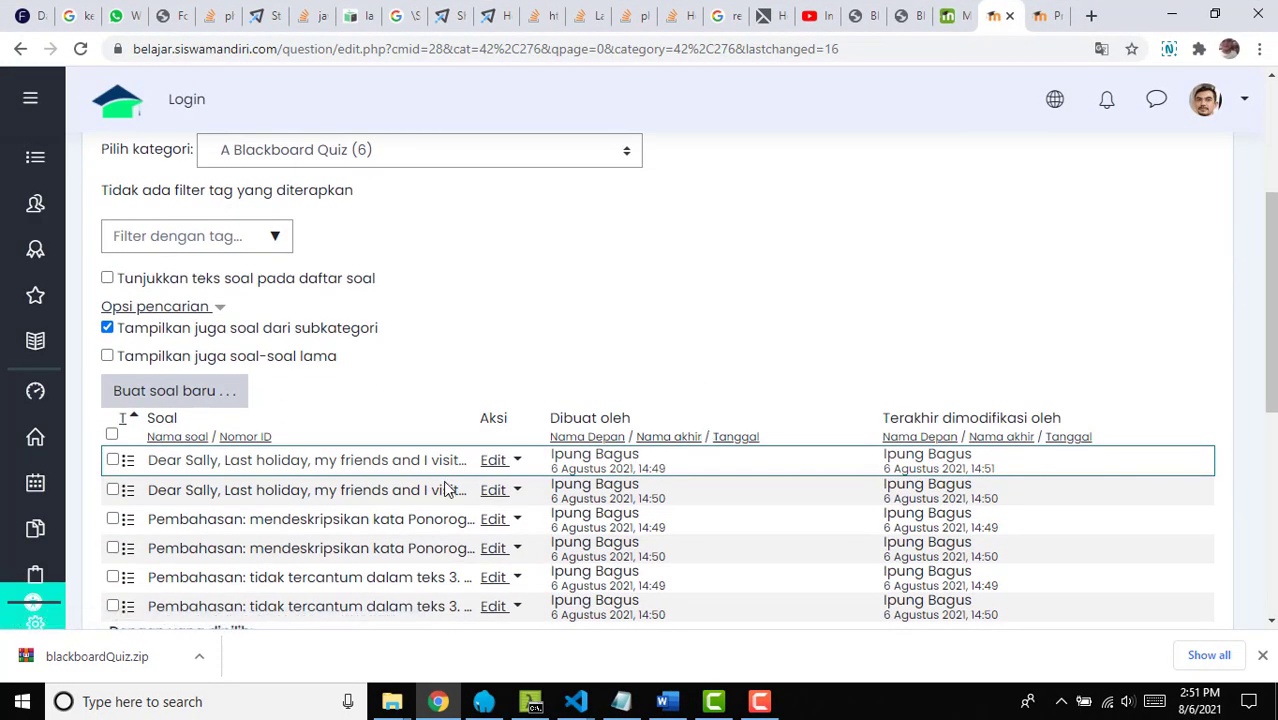
left_click(517, 460)
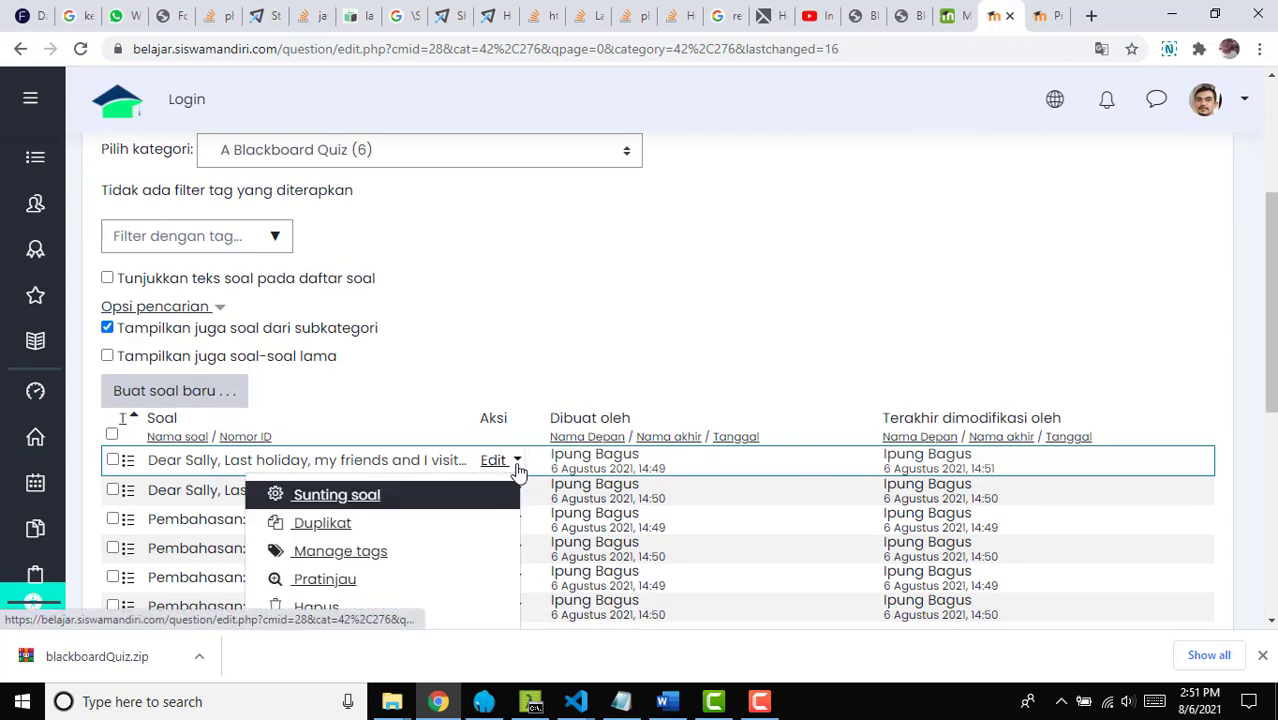
left_click(408, 583)
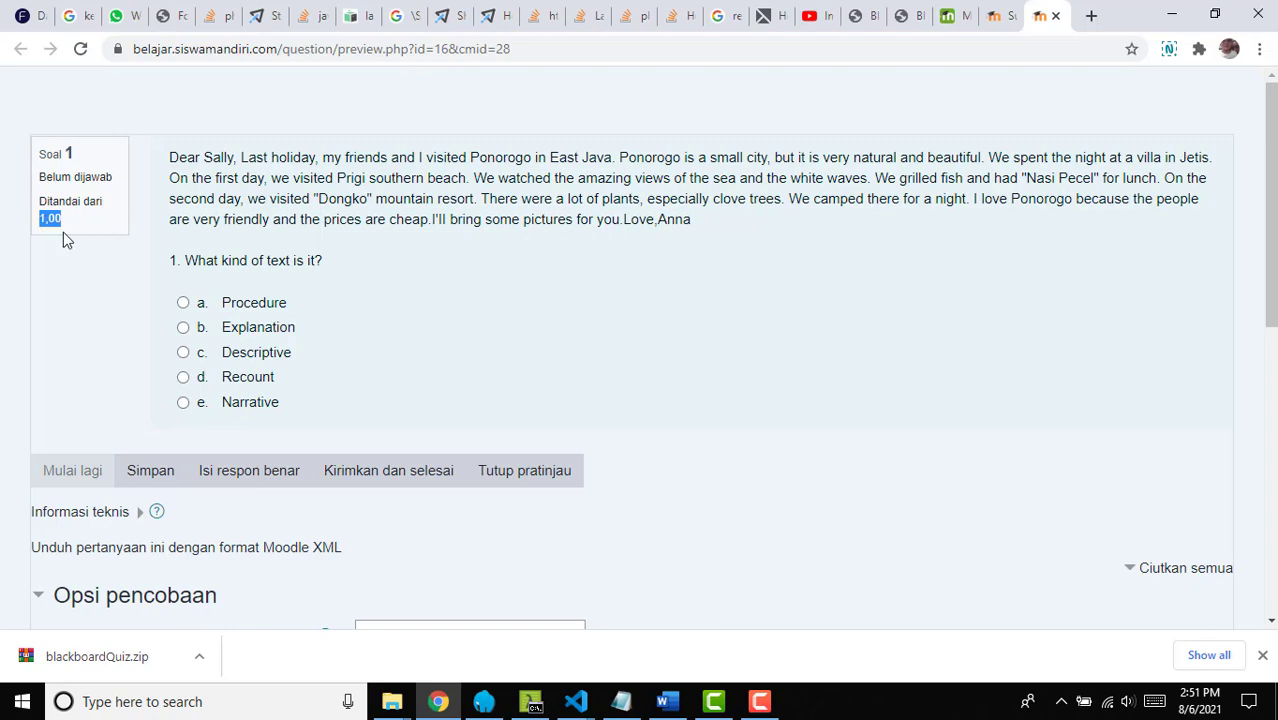
left_click(50, 229)
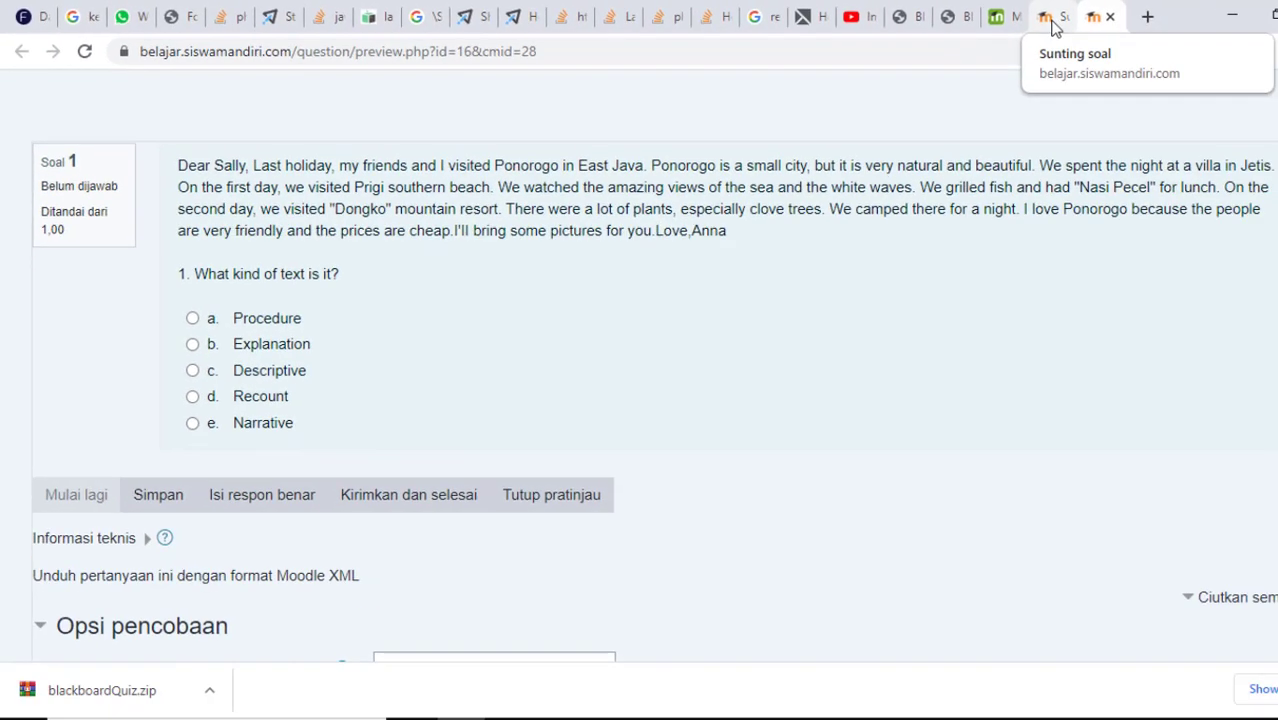
Step: Return to the question bank and open the second "Dear Sally" question for editing (Sunting soal)
left_click(1051, 22)
scroll(718, 315, "down", 2)
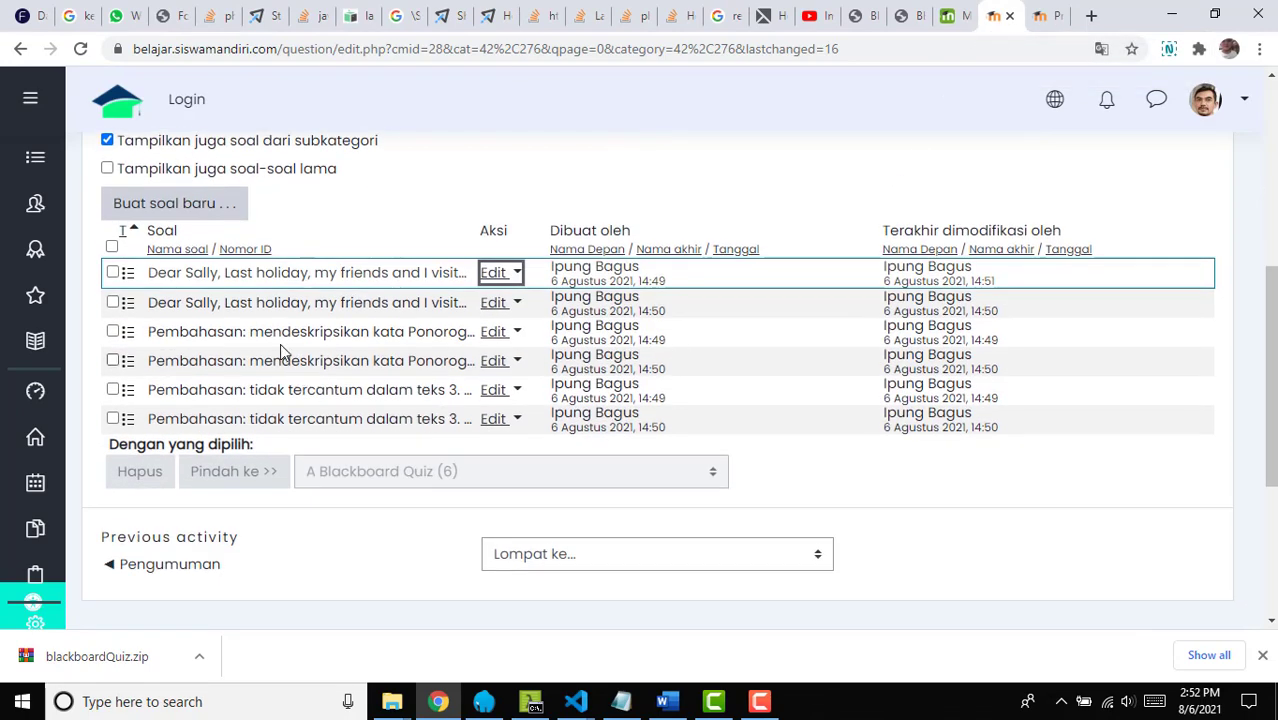
left_click(515, 305)
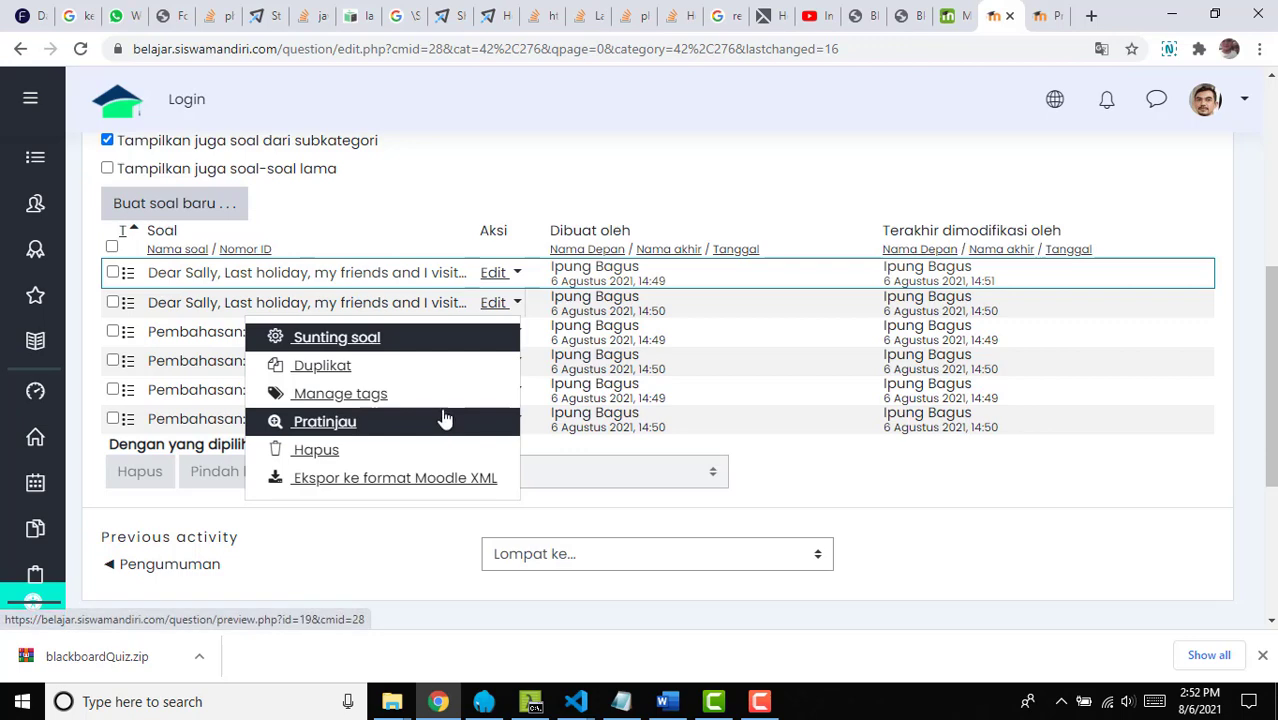
left_click(456, 343)
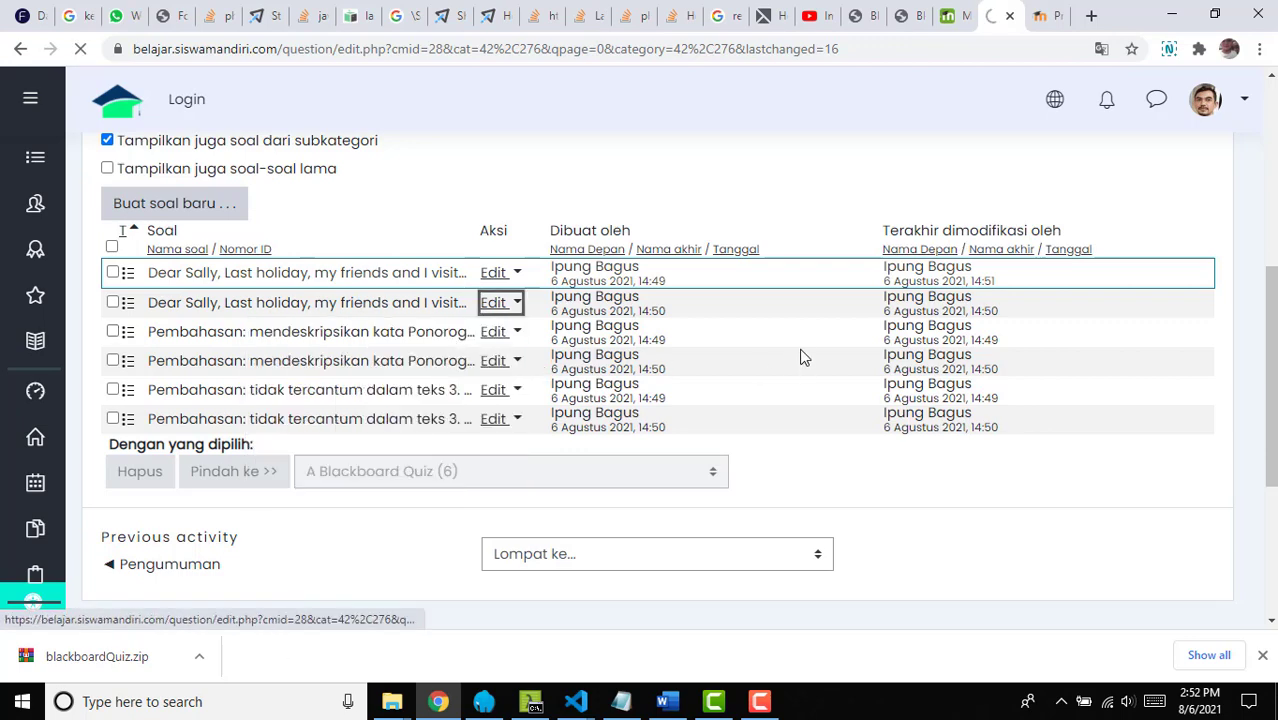
Step: Move "1. What kind of text is it?" to its own line in the question text and save the question
scroll(802, 357, "down", 4)
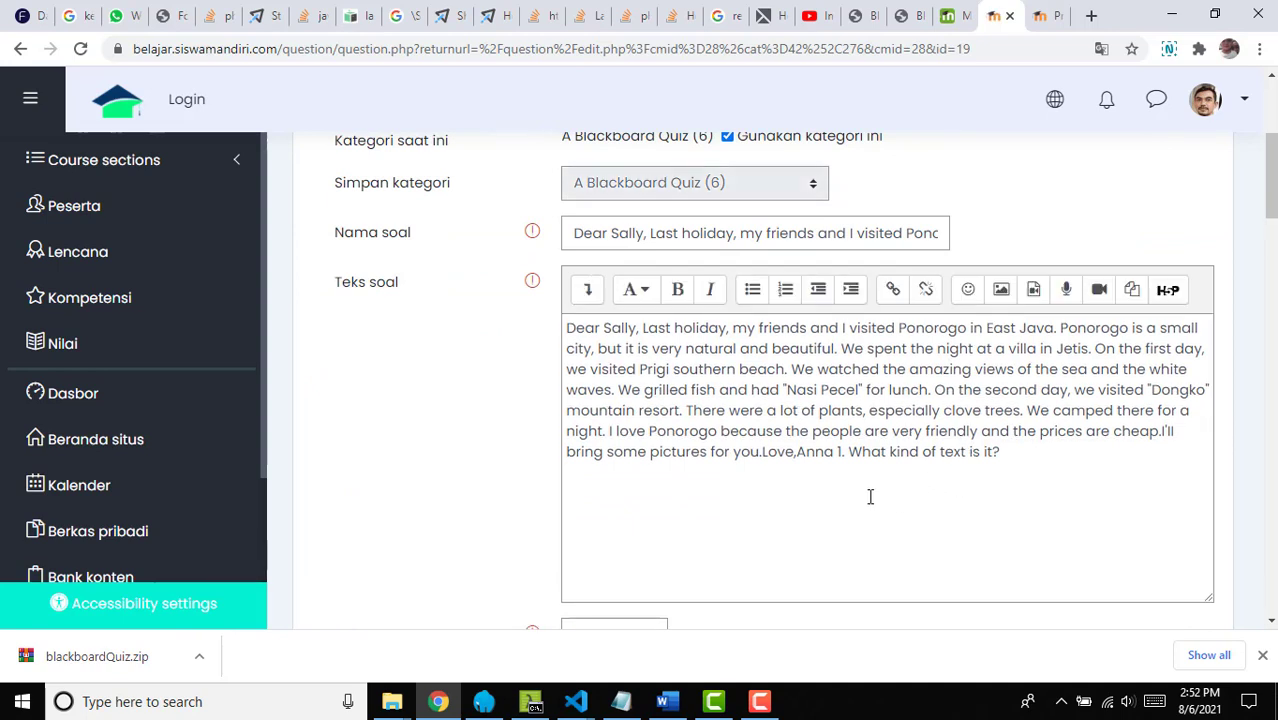
left_click(838, 453)
key("Return")
type("1")
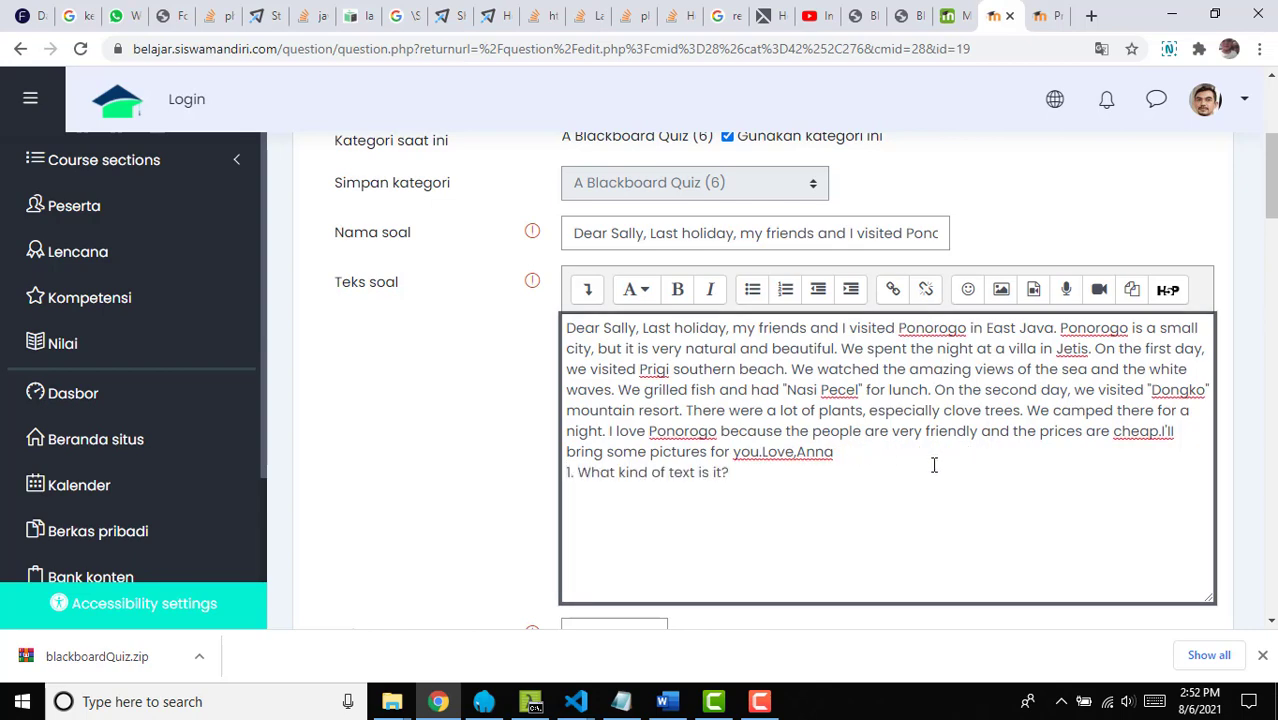
scroll(935, 452, "down", 20)
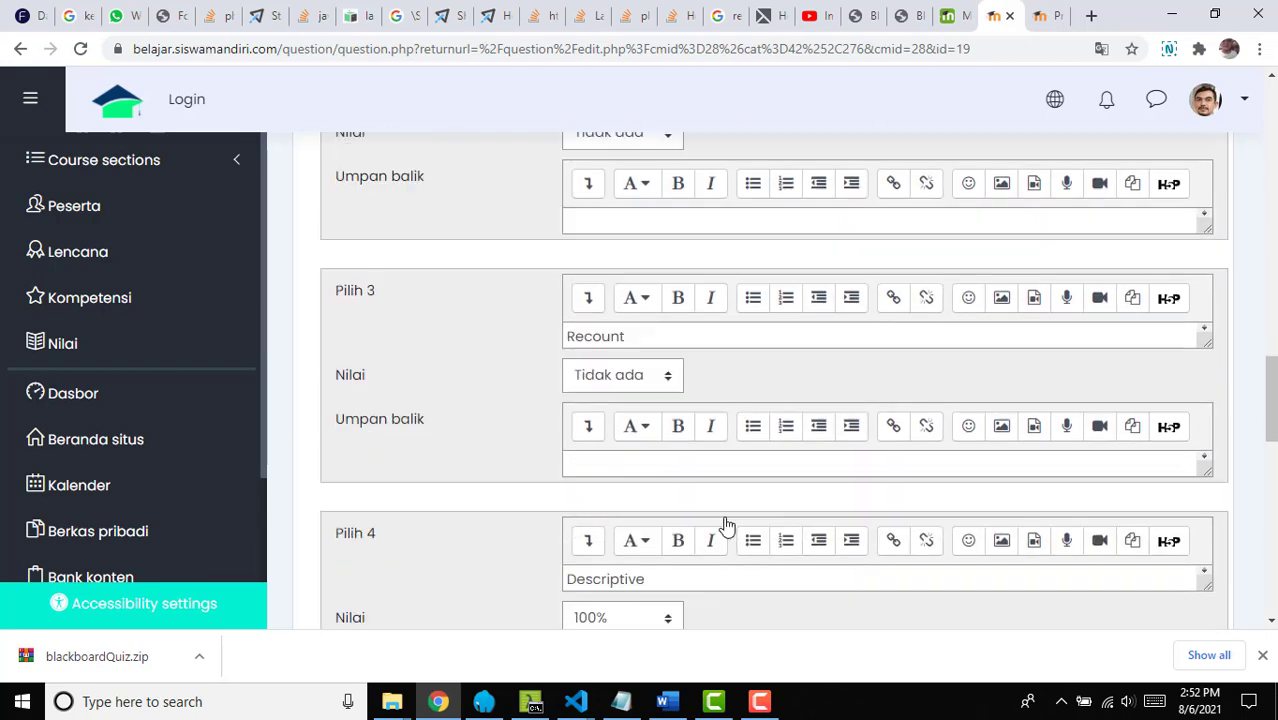
scroll(700, 540, "down", 3)
left_click(650, 463)
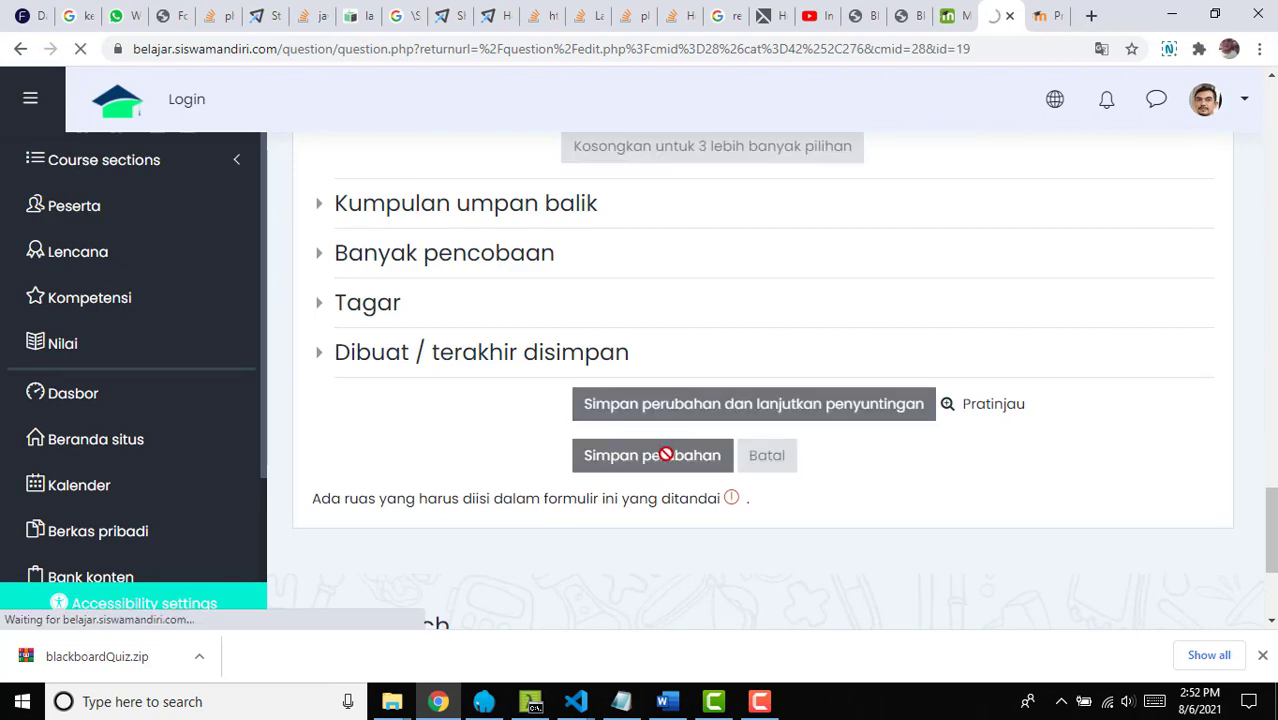
Step: Open the first "Pembahasan: mendeskripsikan kata Ponorogo" question in the question bank for editing (Sunting soal)
scroll(650, 450, "down", 4)
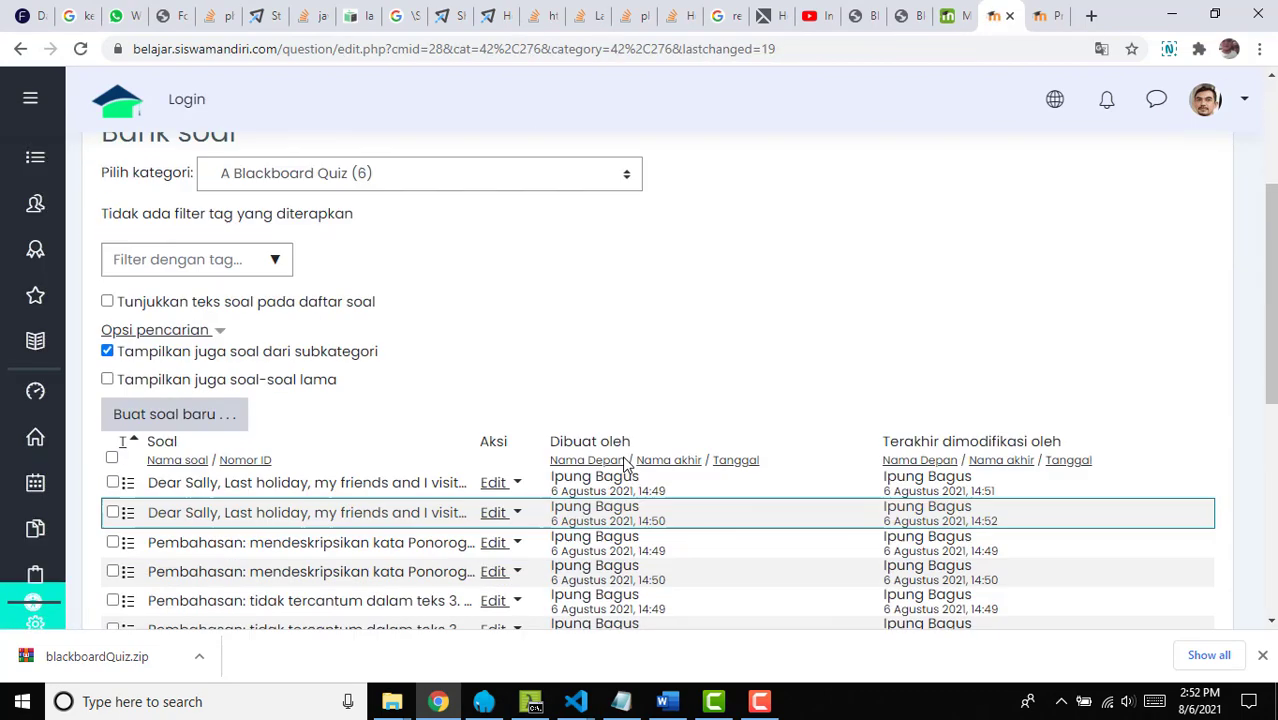
scroll(600, 470, "down", 1)
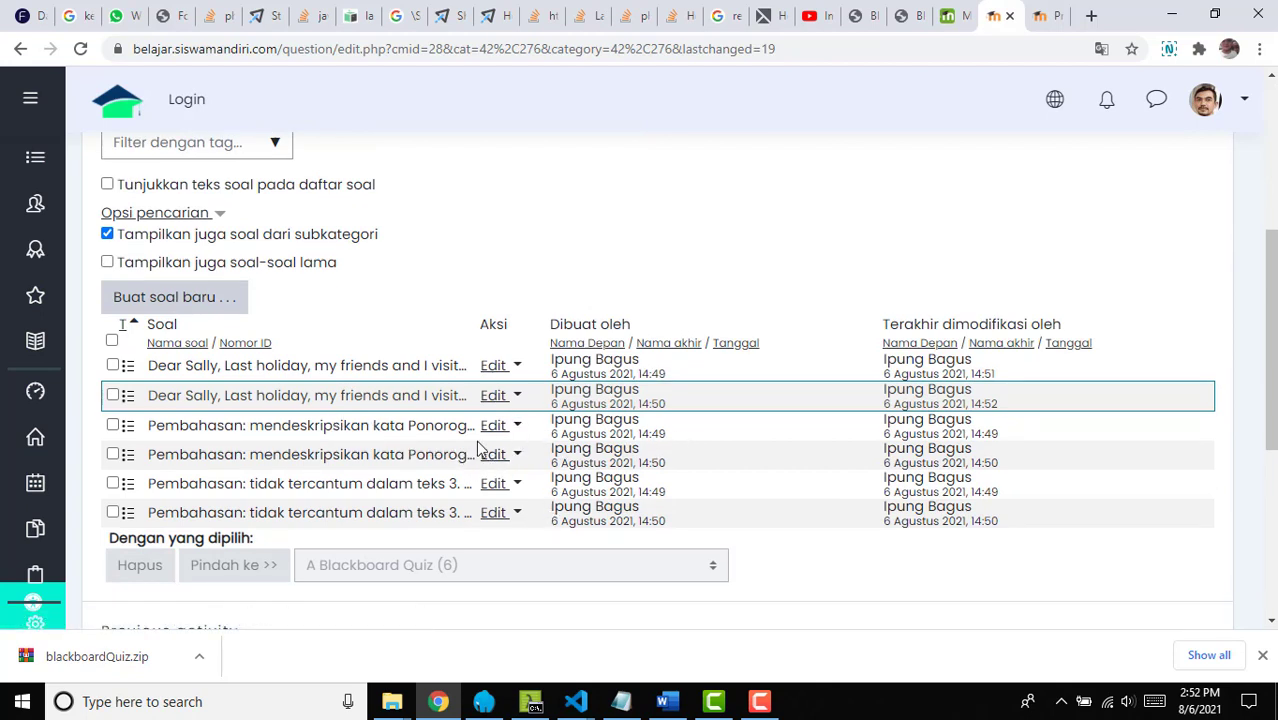
scroll(510, 462, "down", 1)
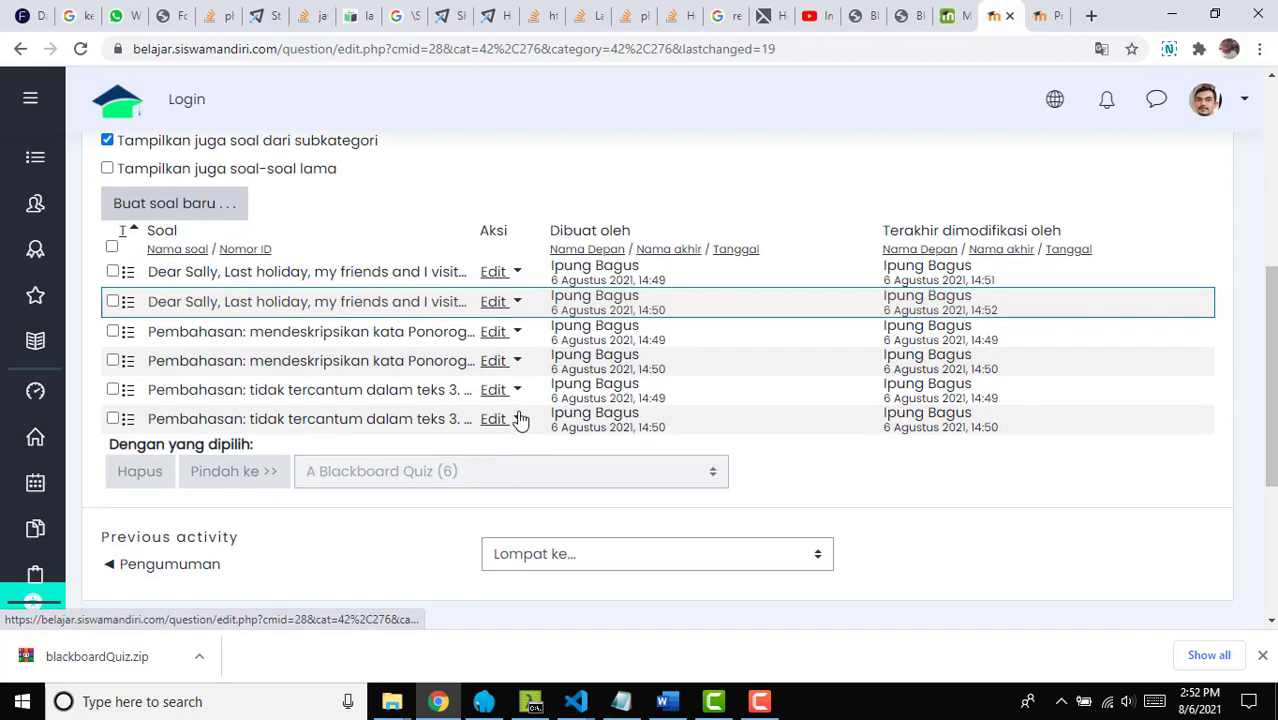
left_click(517, 333)
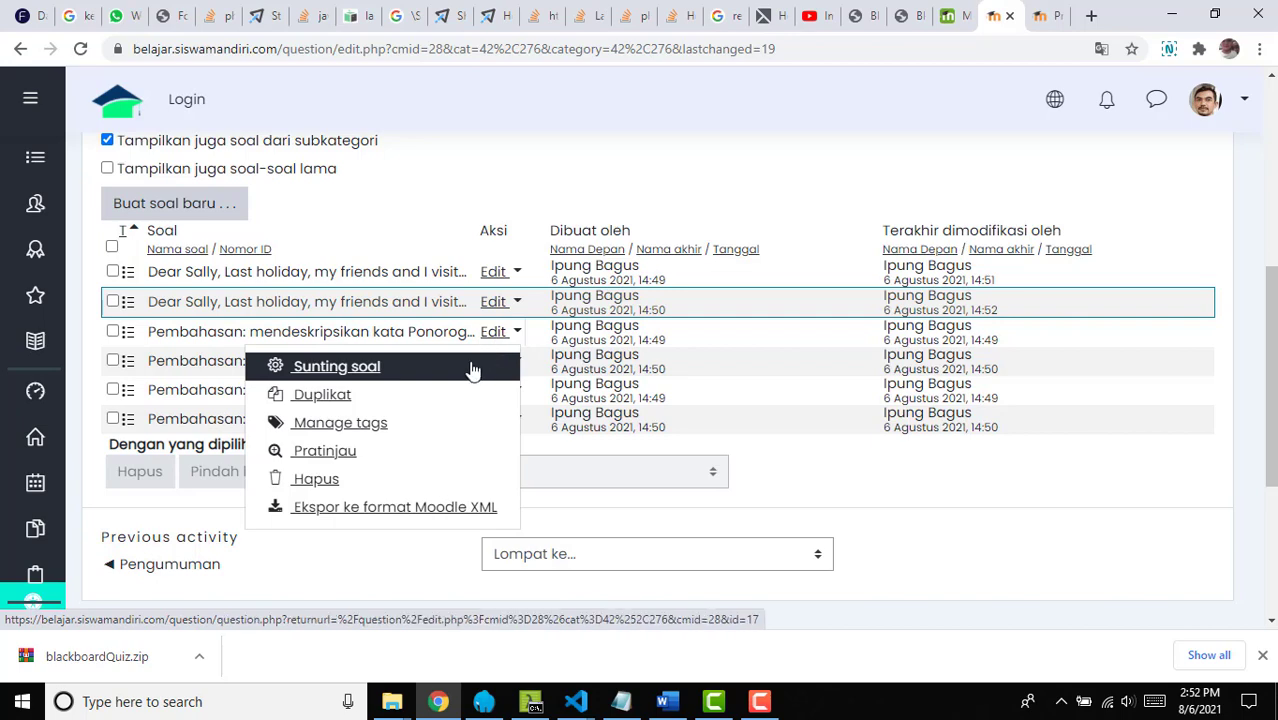
left_click(471, 366)
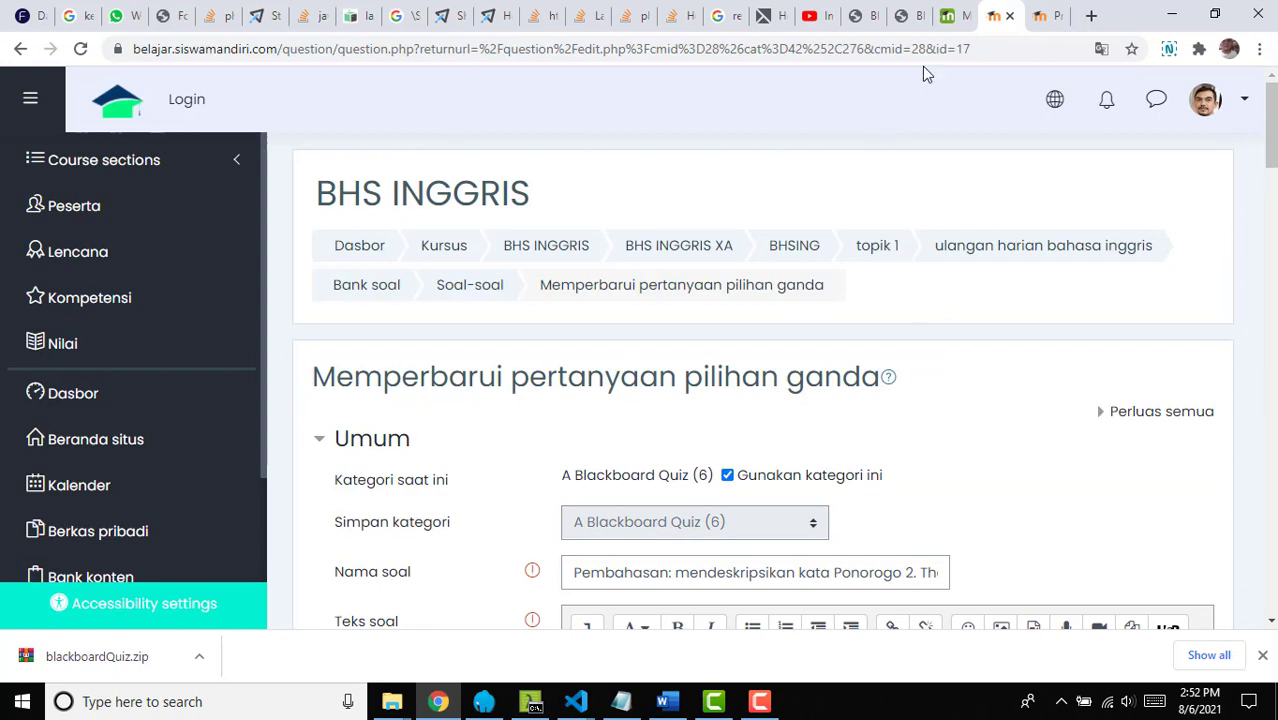
Step: Review the source questions in the Blackboard quiz generator and return to the Moodle question editing form
left_click(950, 16)
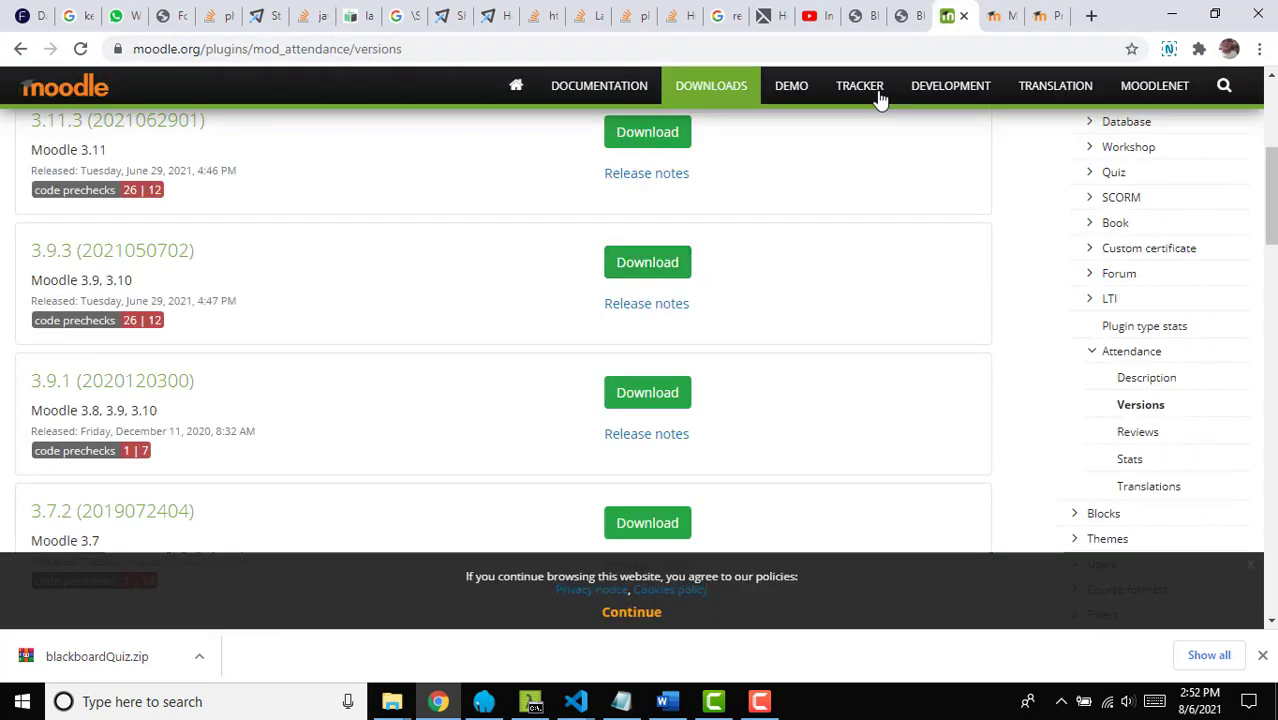
left_click(855, 16)
scroll(747, 291, "up", 10)
scroll(660, 435, "down", 2)
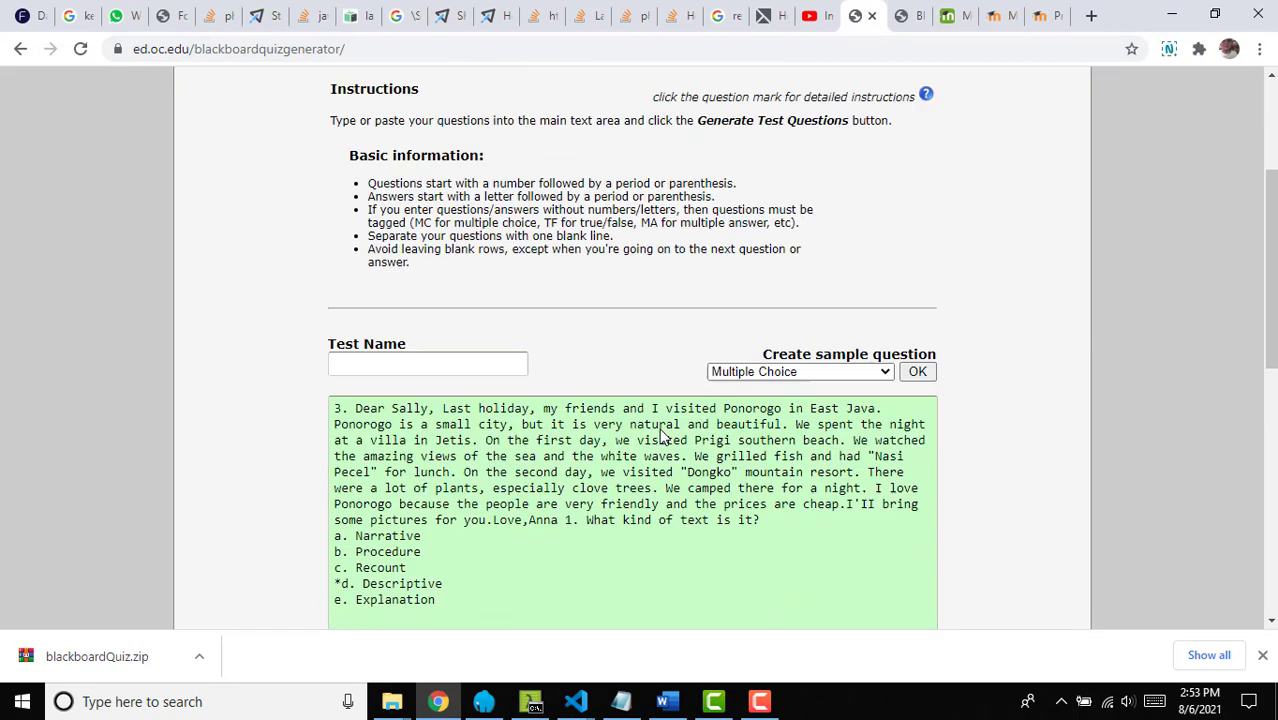
scroll(660, 435, "down", 2)
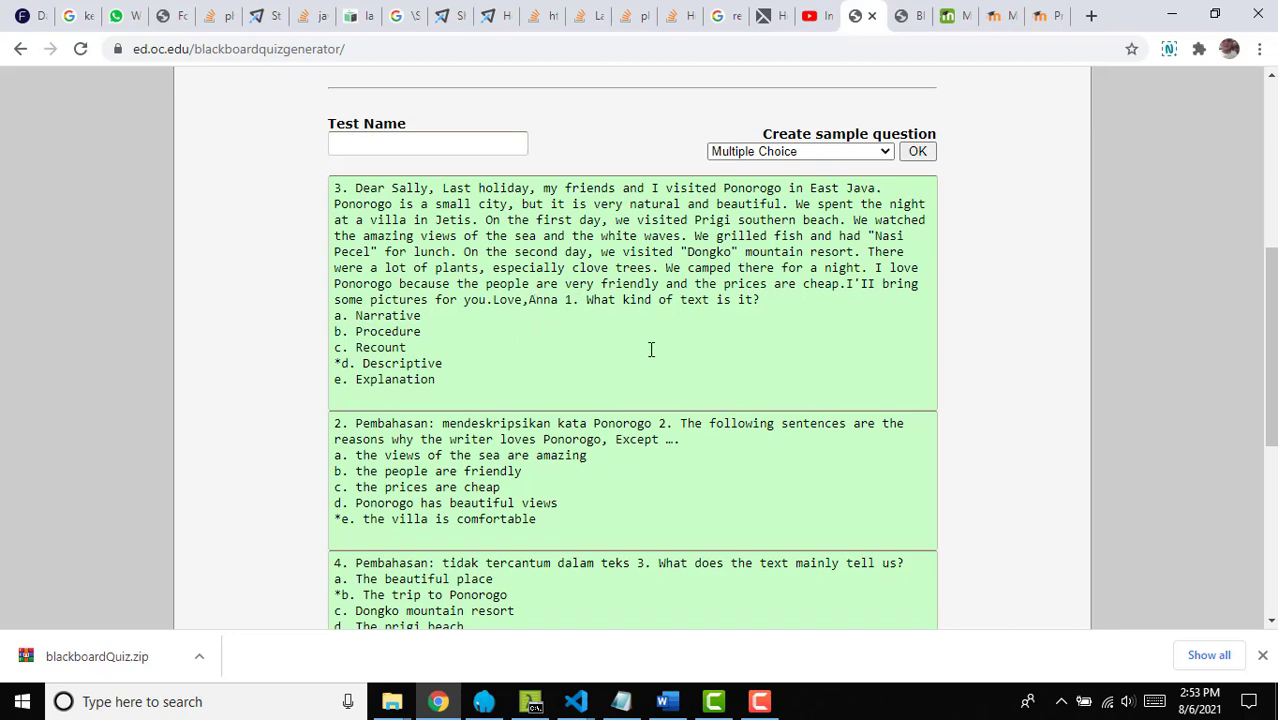
scroll(606, 330, "down", 2)
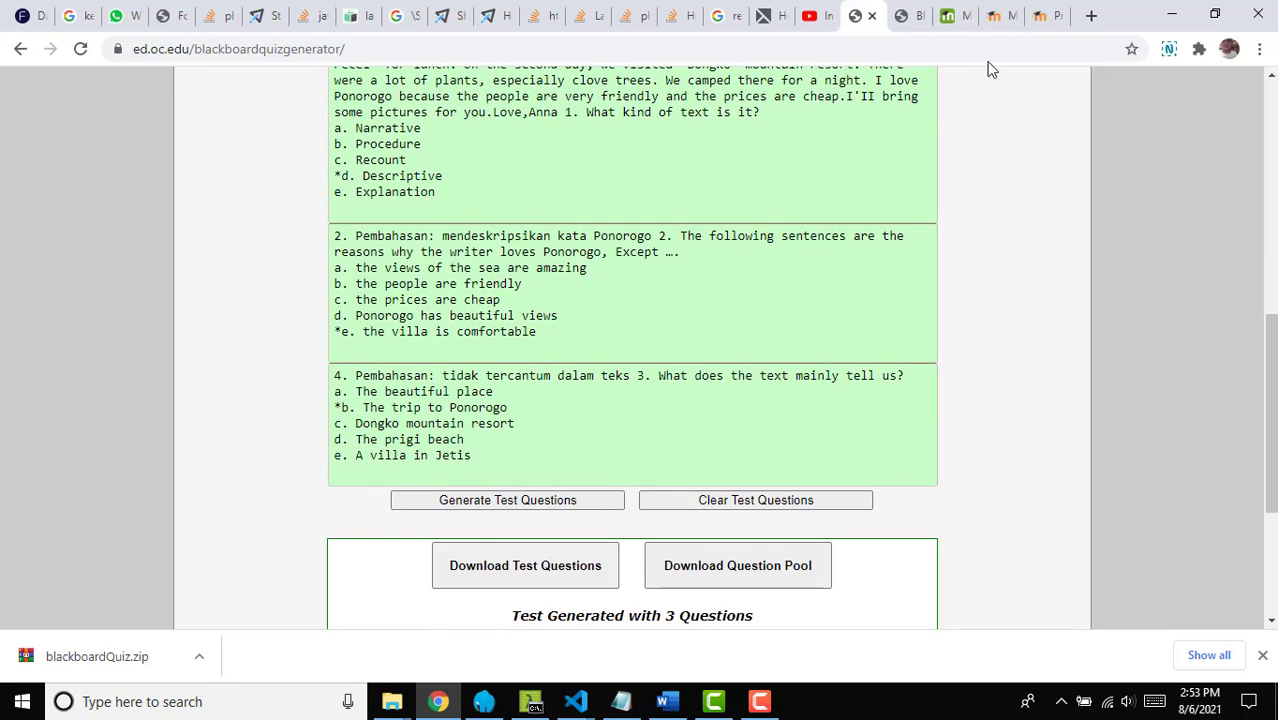
left_click(1041, 26)
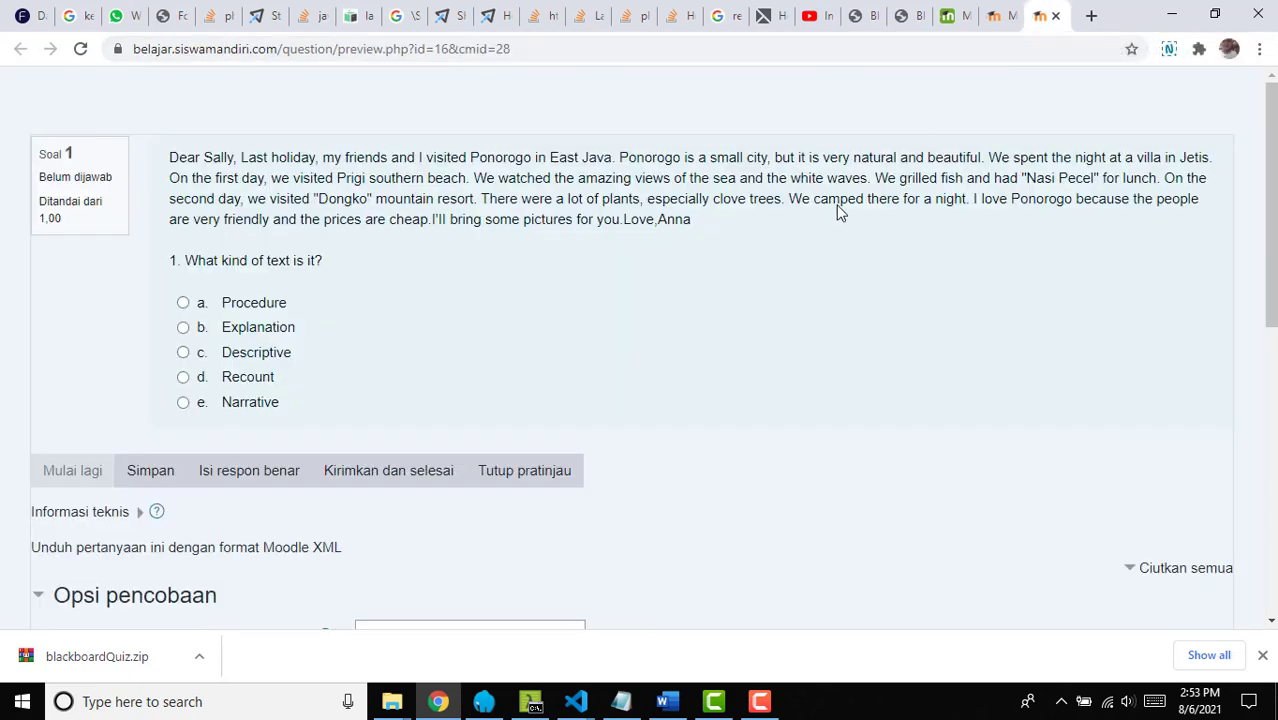
left_click(1000, 16)
Step: In the question text, move "2. The following sentences are the reasons..." to its own line with four blank lines above it
scroll(845, 312, "down", 5)
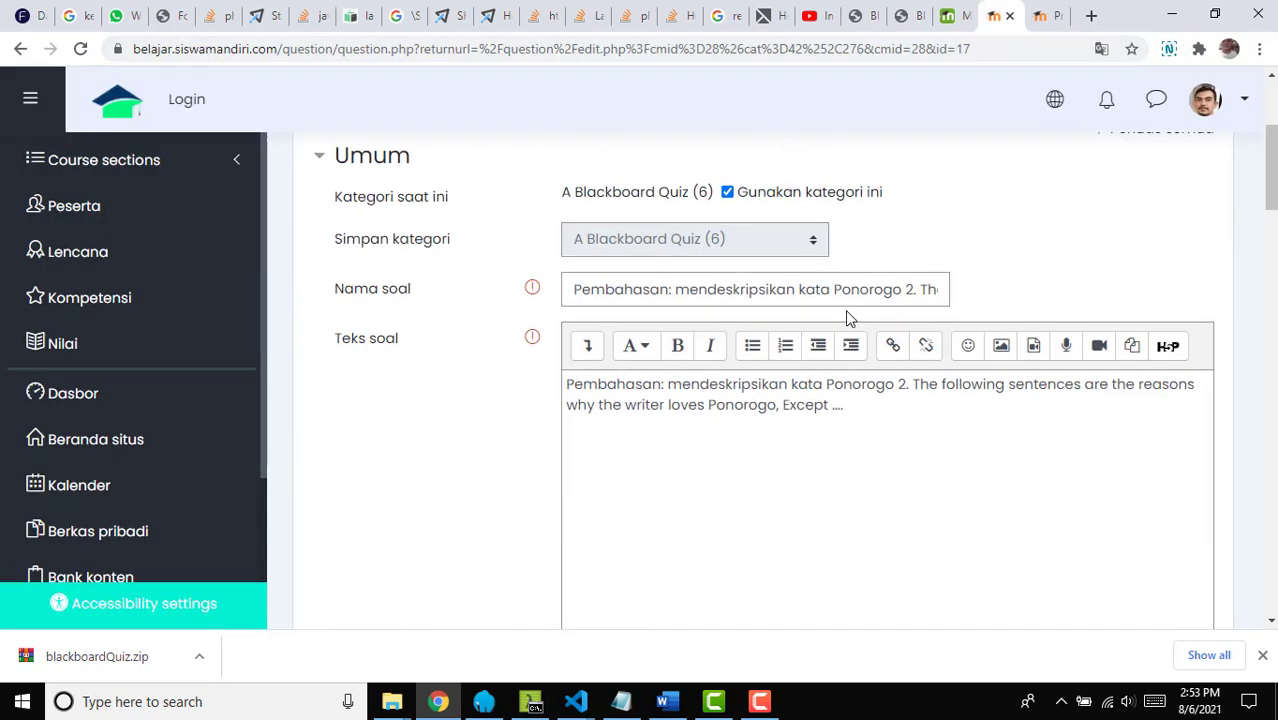
scroll(840, 332, "up", 2)
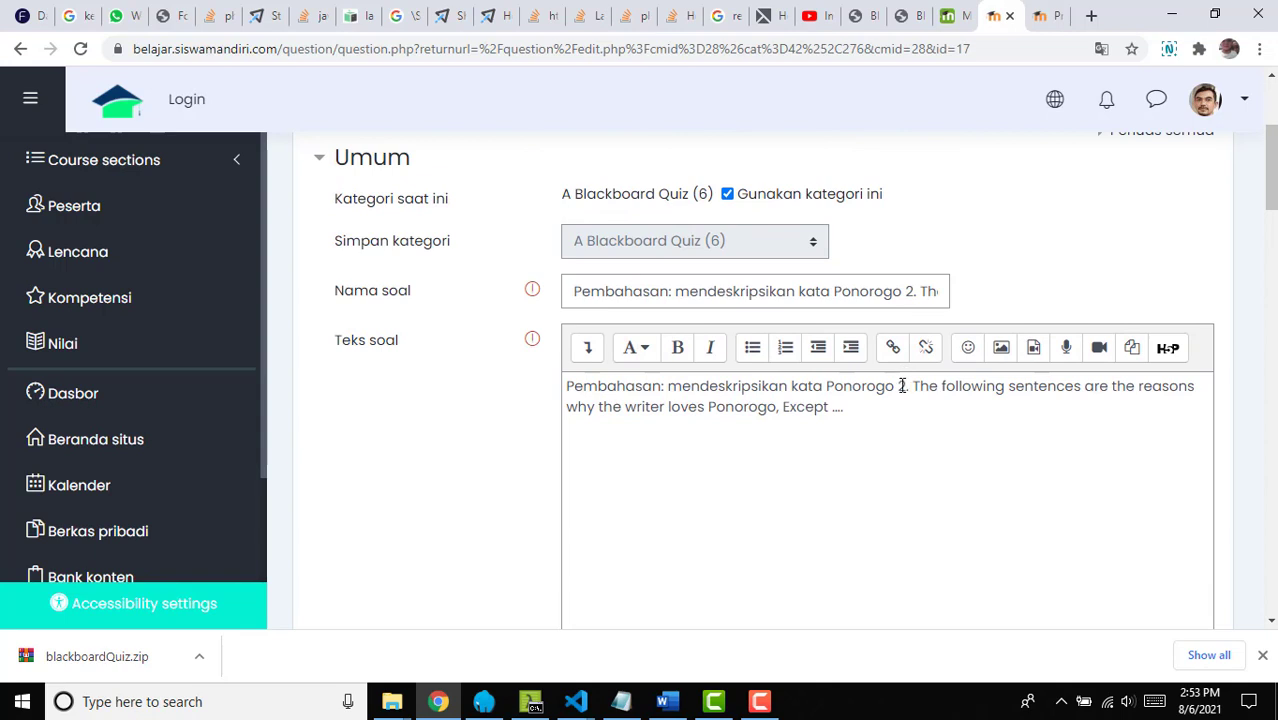
left_click(902, 386)
key("Return")
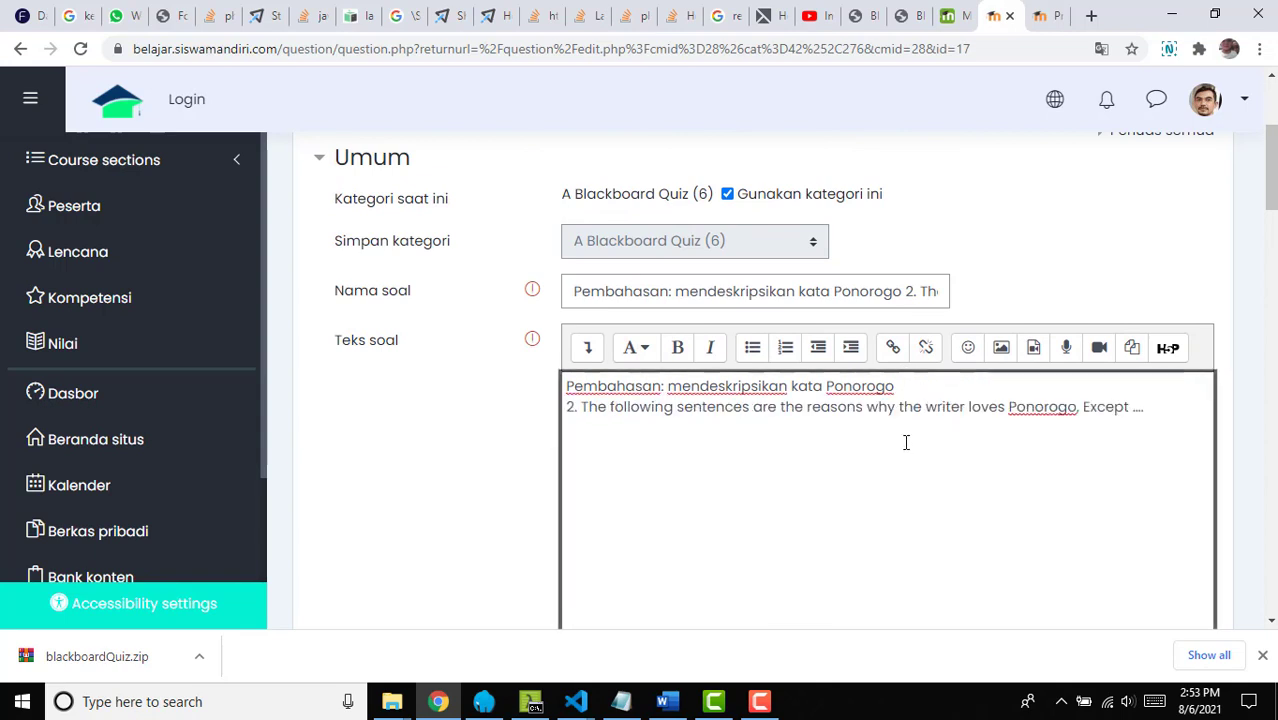
key("Return")
key("Return")
key("Return")
key("Return")
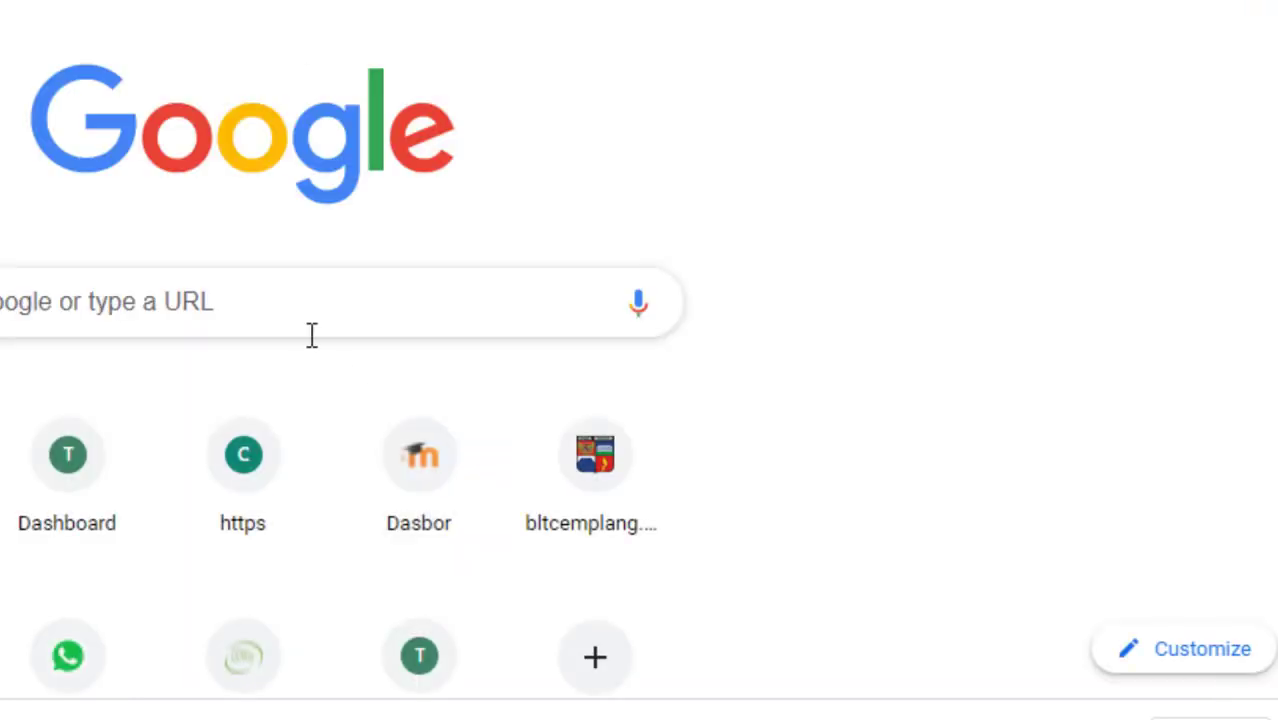
left_click(311, 334)
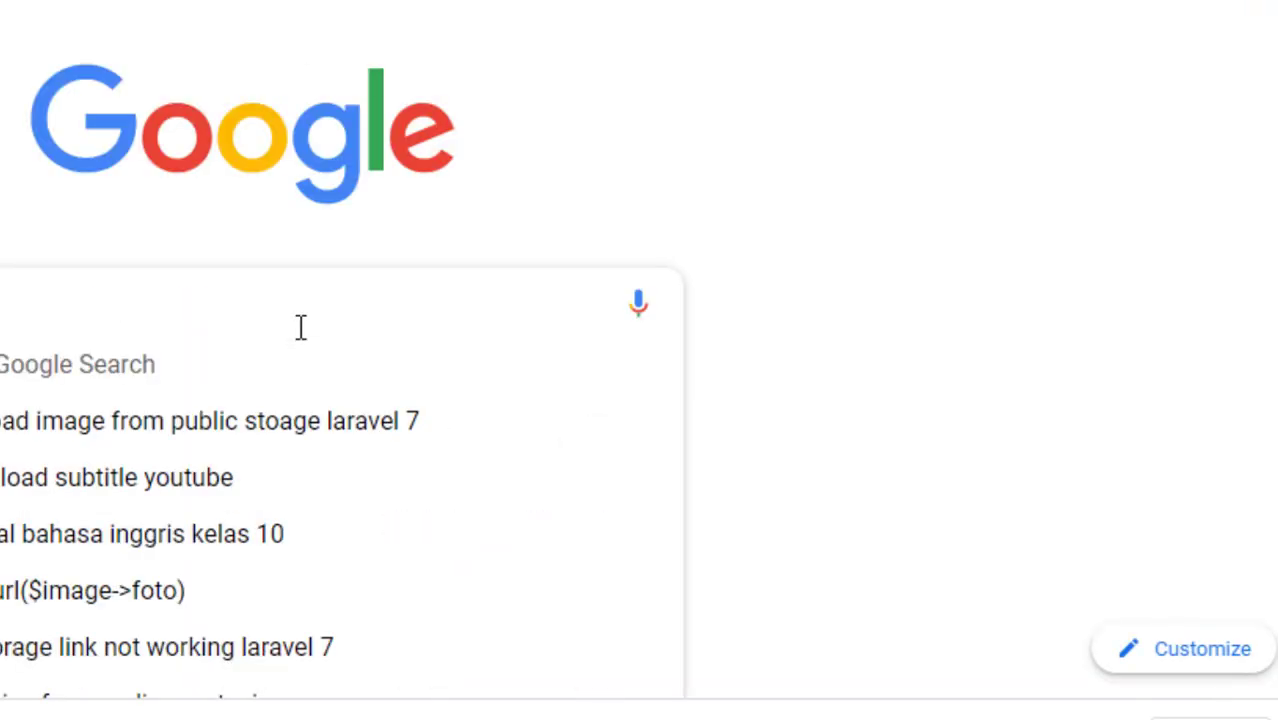
type("pono")
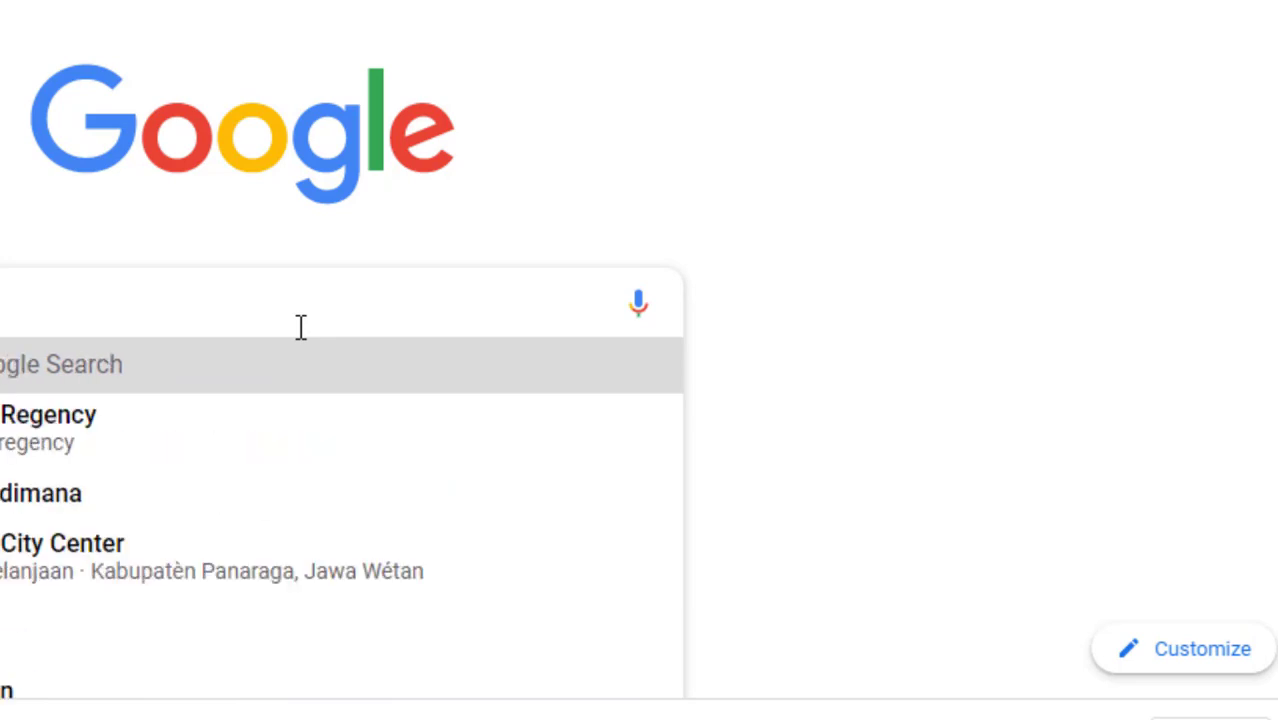
key("BackSpace")
key("BackSpace")
key("BackSpace")
key("BackSpace")
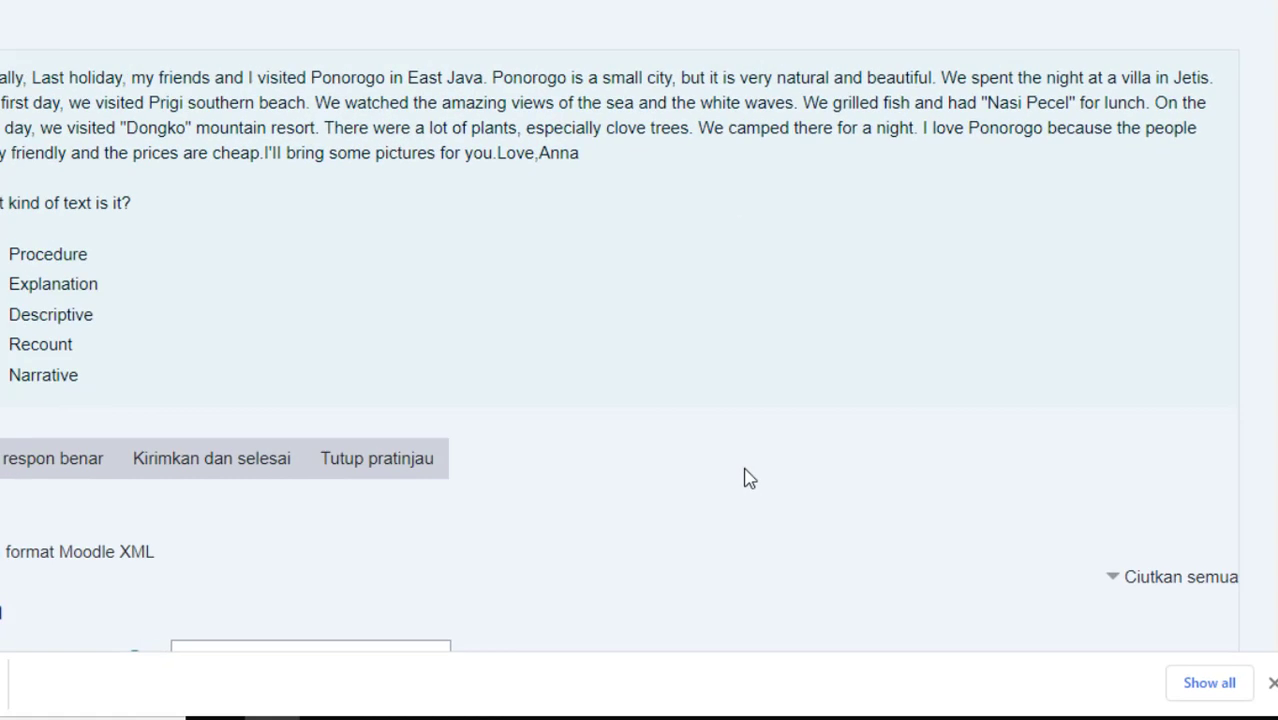
Step: Insert the black-and-white portrait image with lyrics from the toko\storage\app\public\files folder into the question text, above sentence 2
left_click(959, 20)
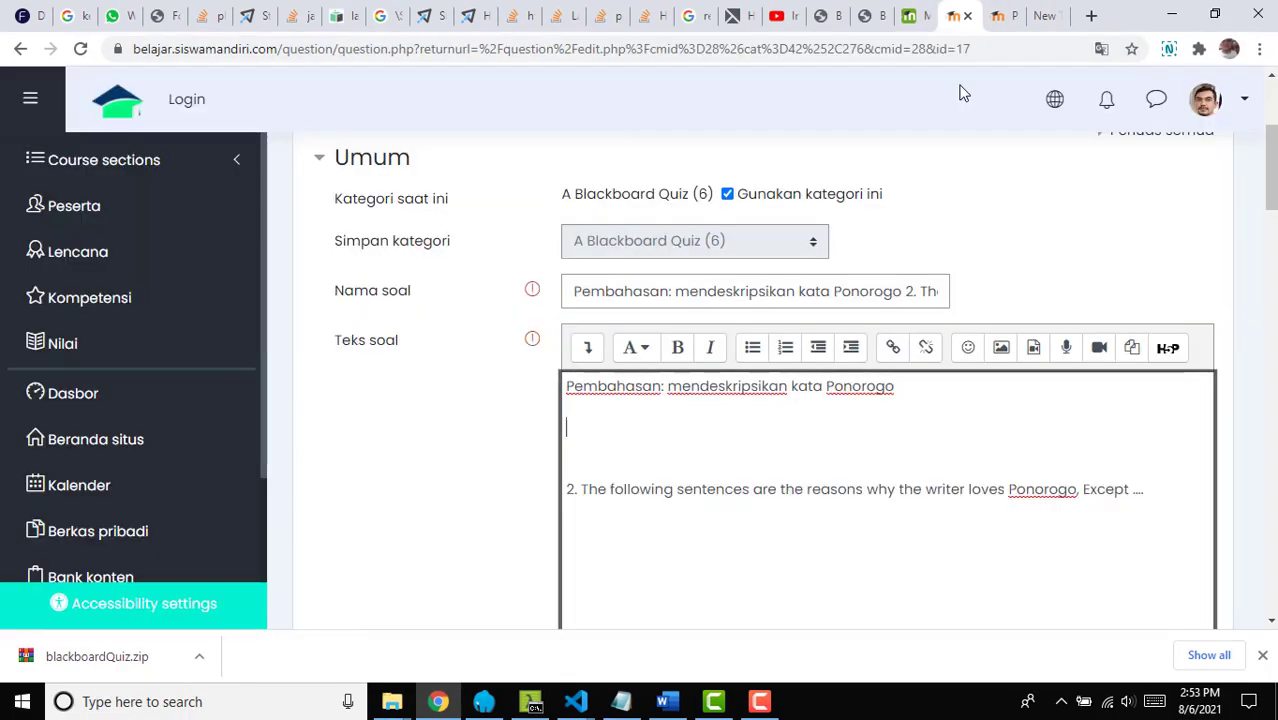
mouse_move(400, 703)
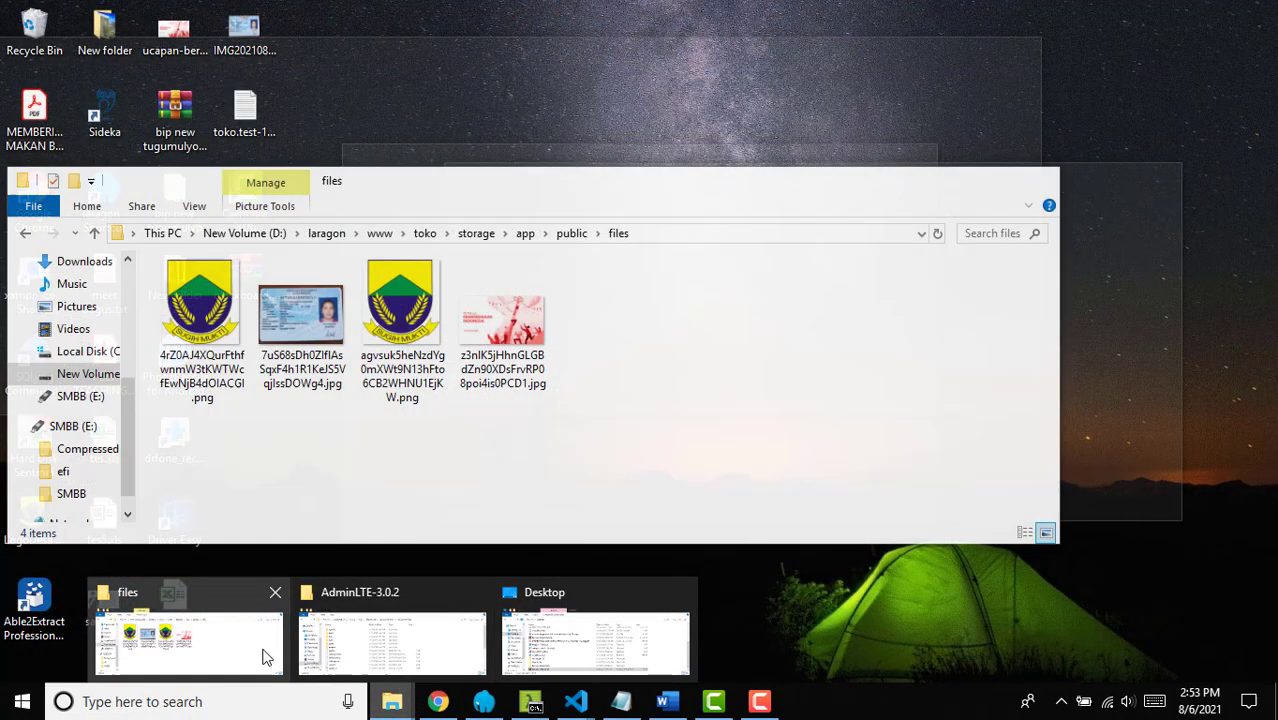
left_click(250, 651)
left_click(315, 340)
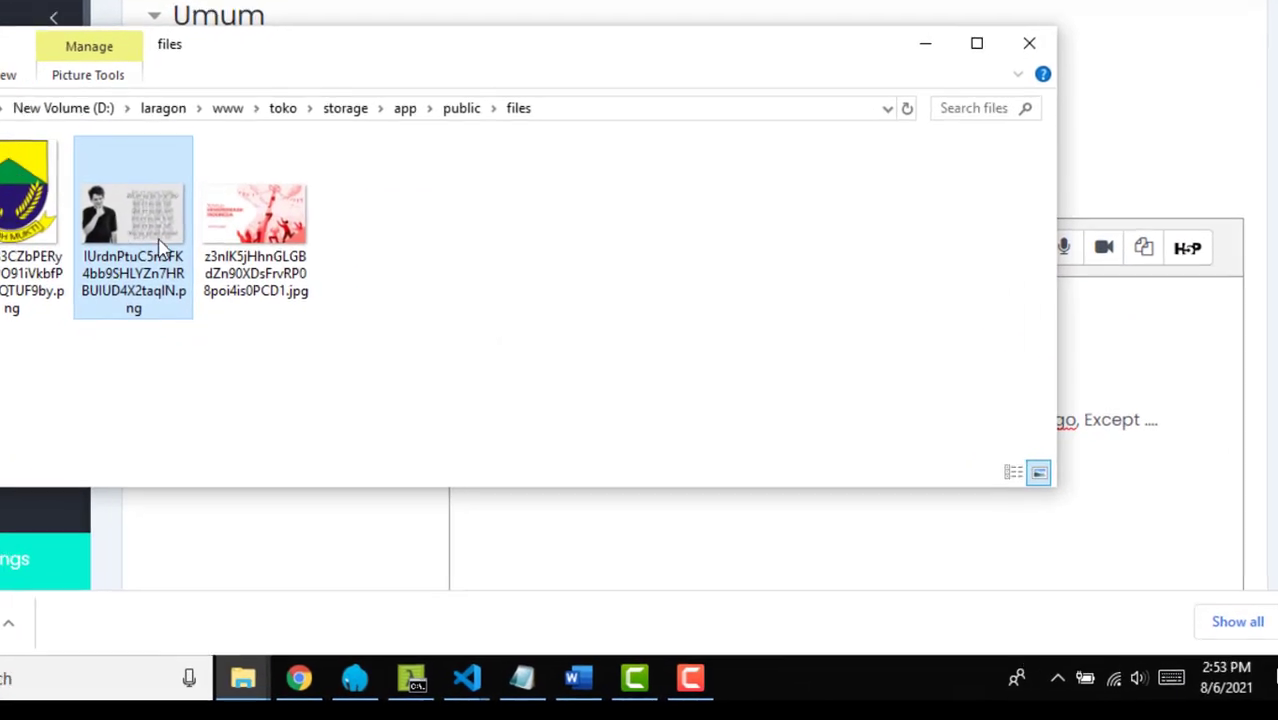
left_click_drag(300, 345, 1064, 442)
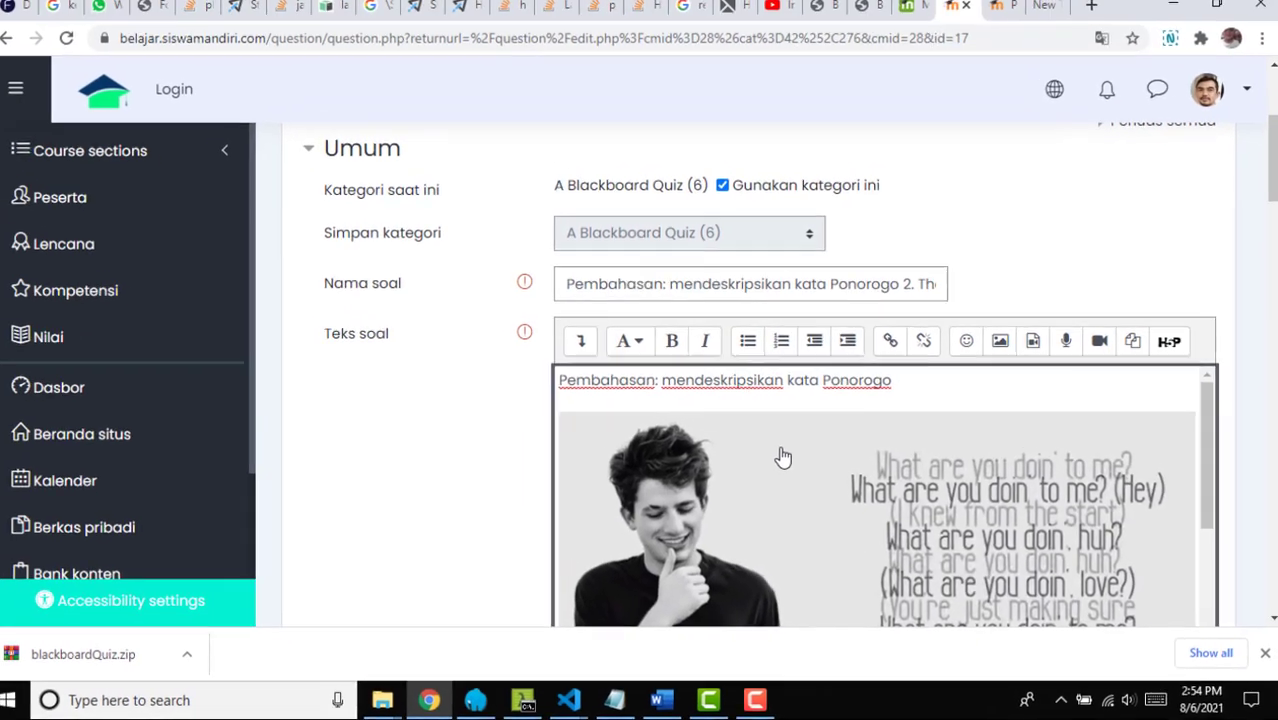
Step: Check the question text with the inserted image and save the changes to the question
scroll(719, 380, "down", 3)
scroll(796, 472, "down", 2)
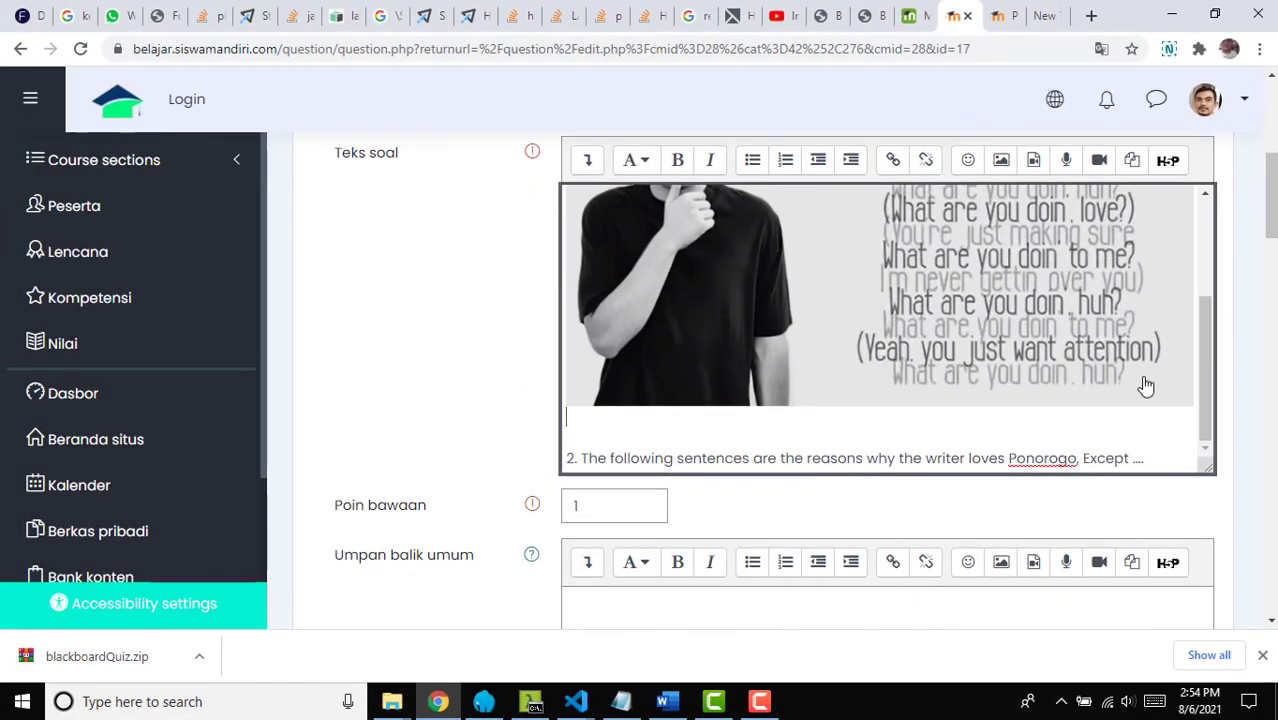
left_click_drag(1199, 387, 1194, 416)
scroll(968, 365, "down", 8)
scroll(968, 365, "down", 12)
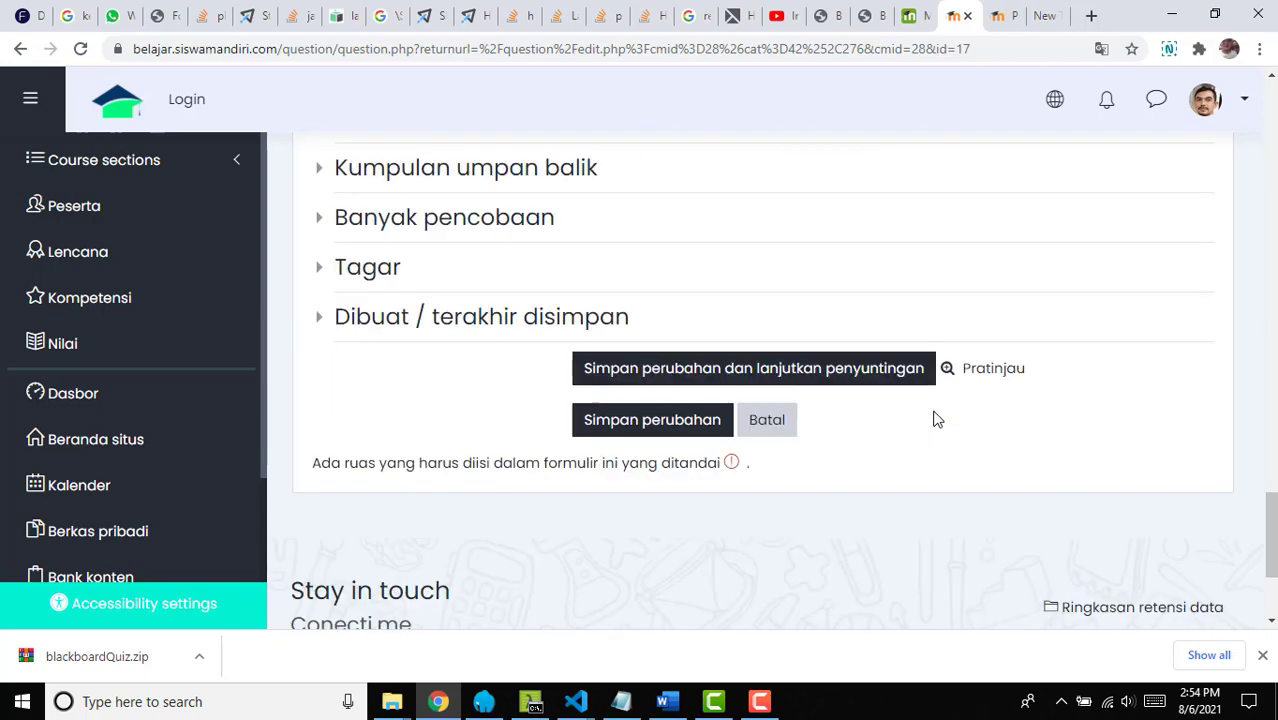
left_click(685, 422)
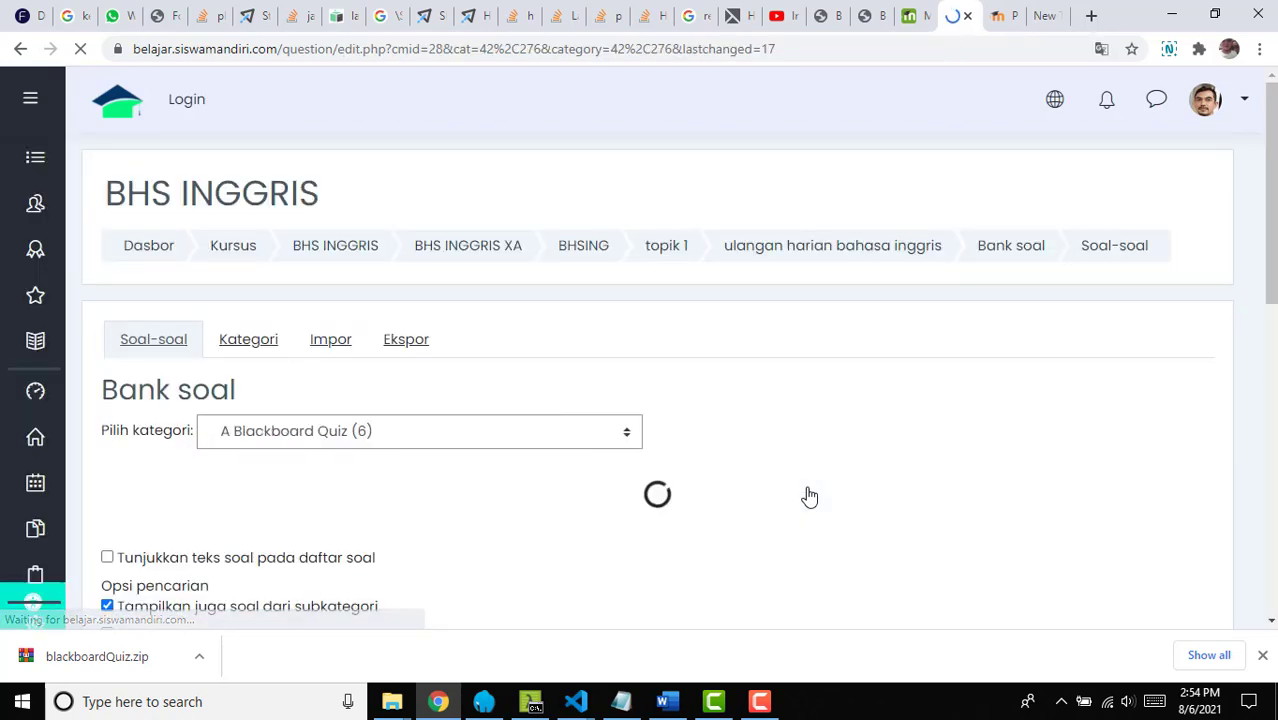
Step: Preview the edited first "Pembahasan: mendeskripsikan kata Ponorogo" question from the question bank and inspect its image, text and answer options
scroll(810, 488, "down", 3)
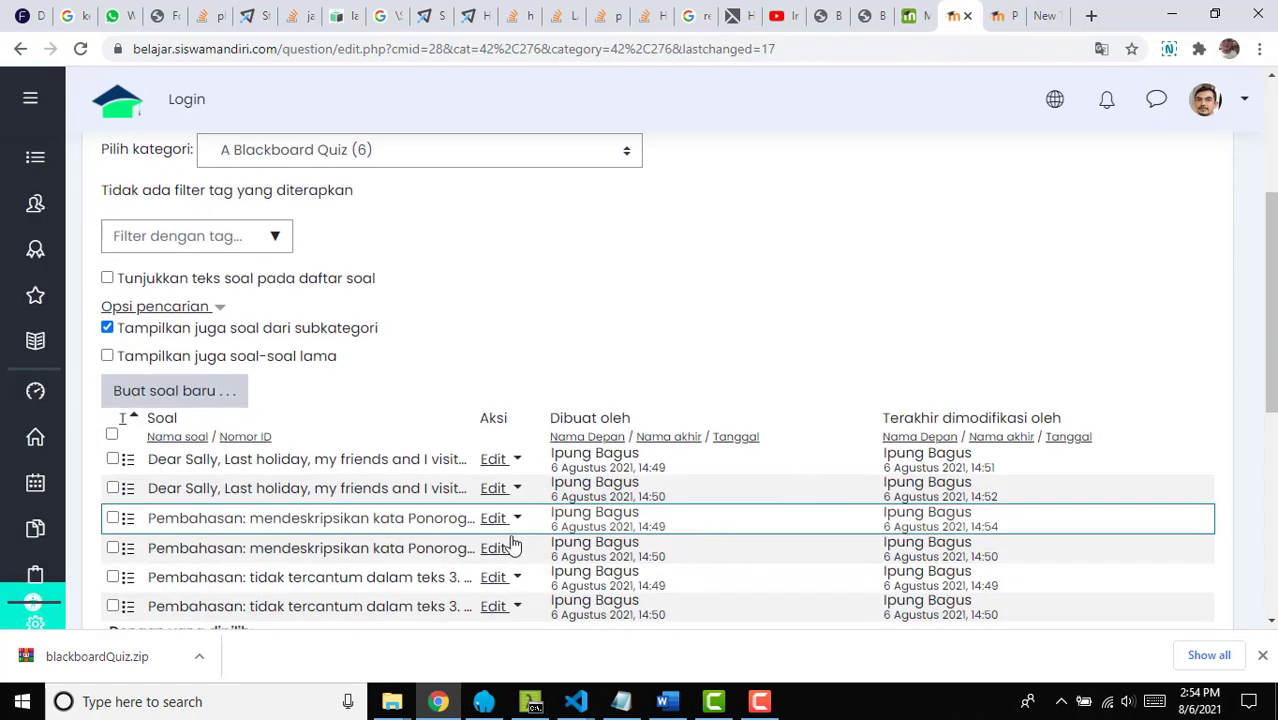
scroll(512, 546, "down", 1)
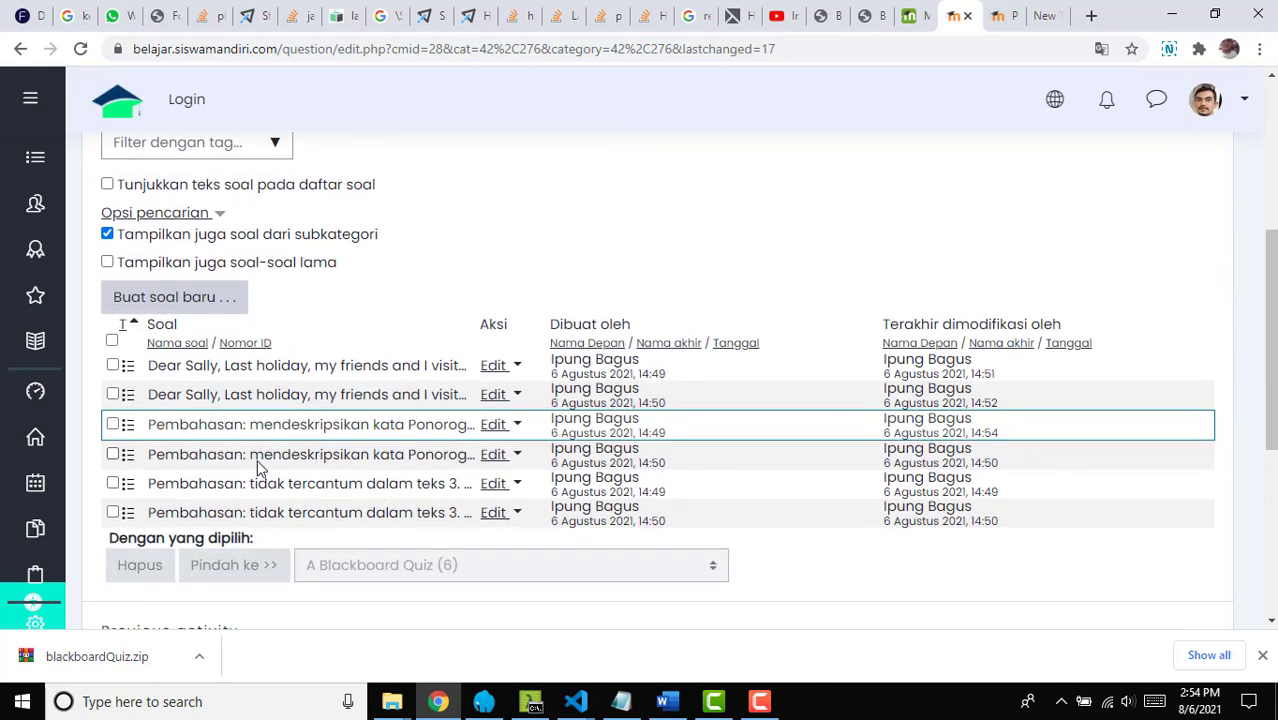
left_click(518, 430)
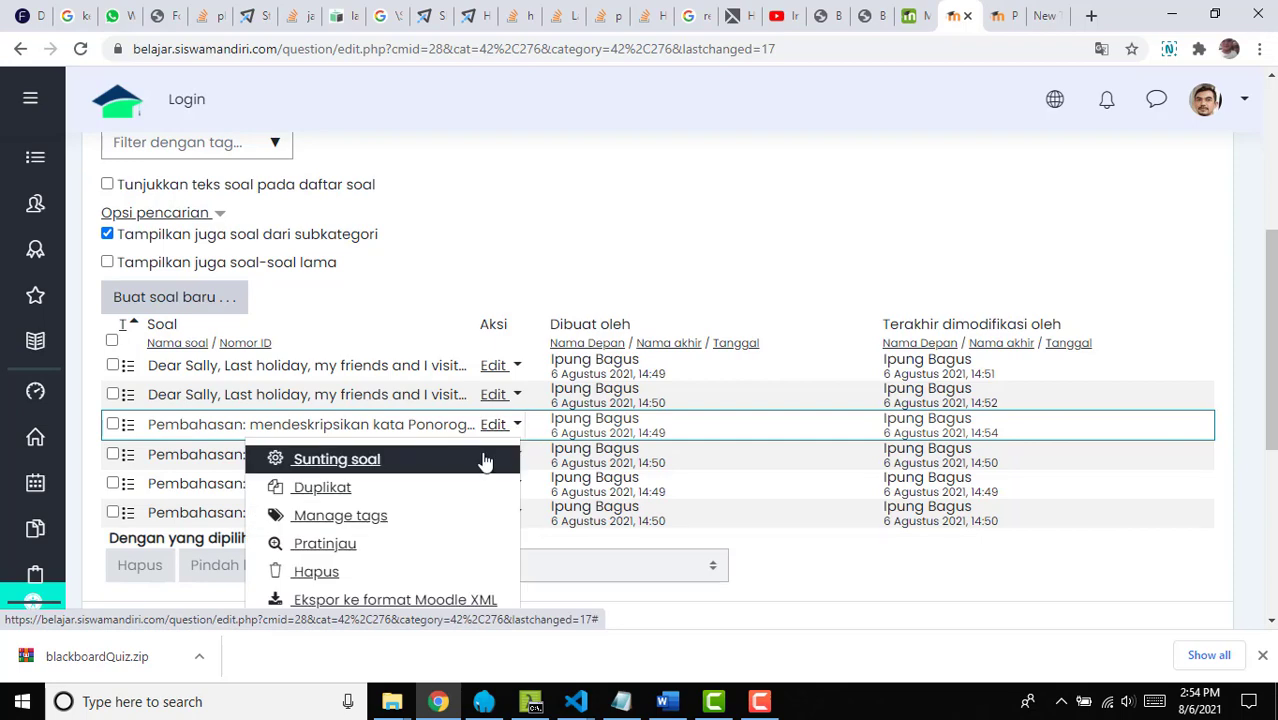
left_click(415, 552)
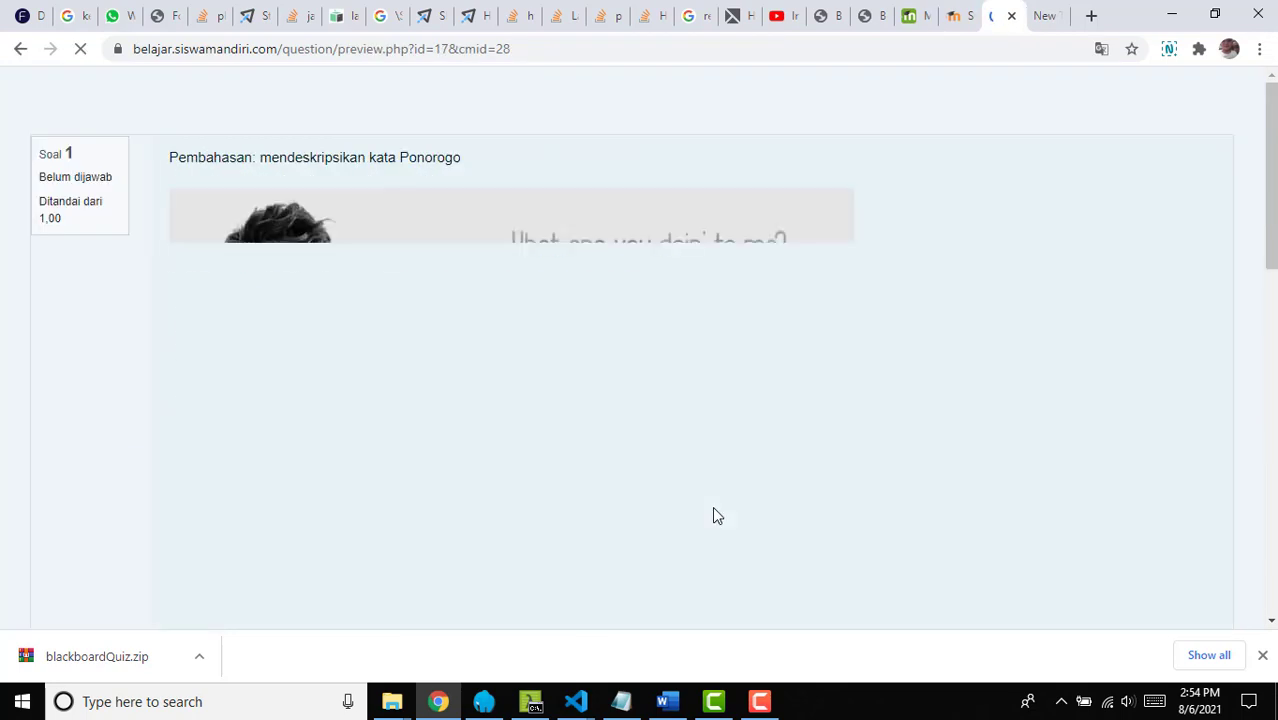
scroll(868, 350, "down", 4)
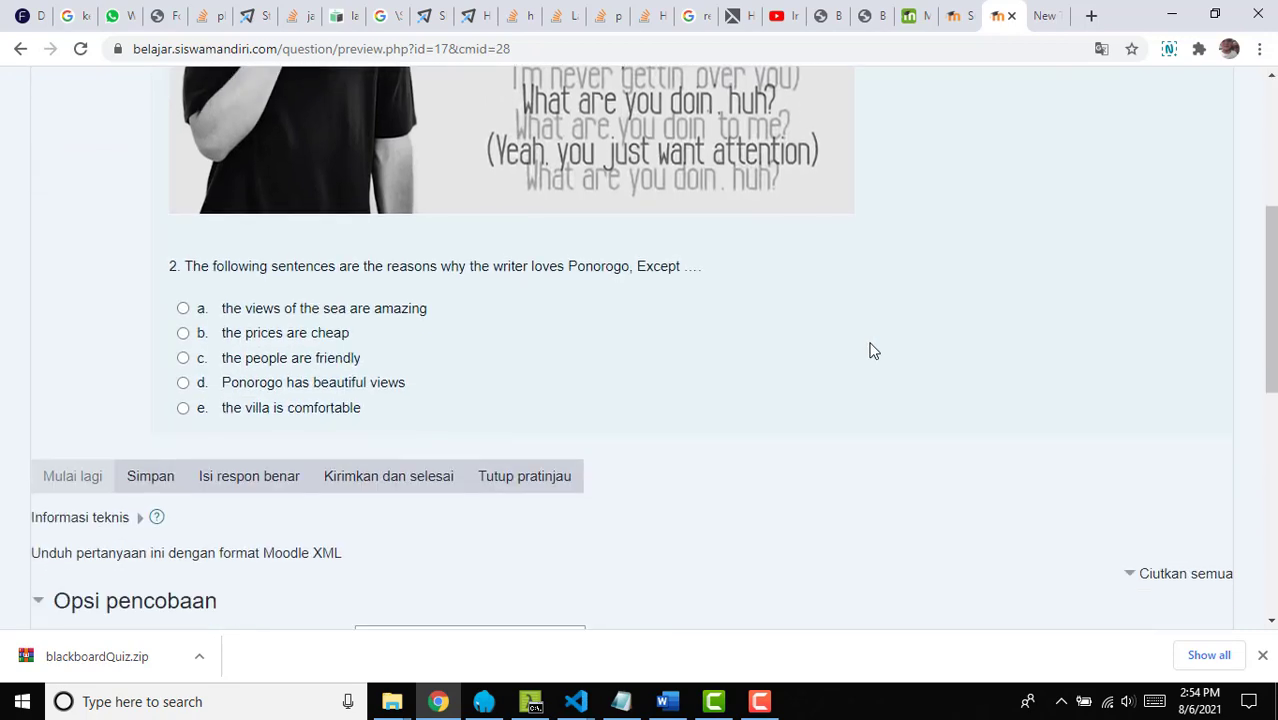
scroll(868, 350, "up", 4)
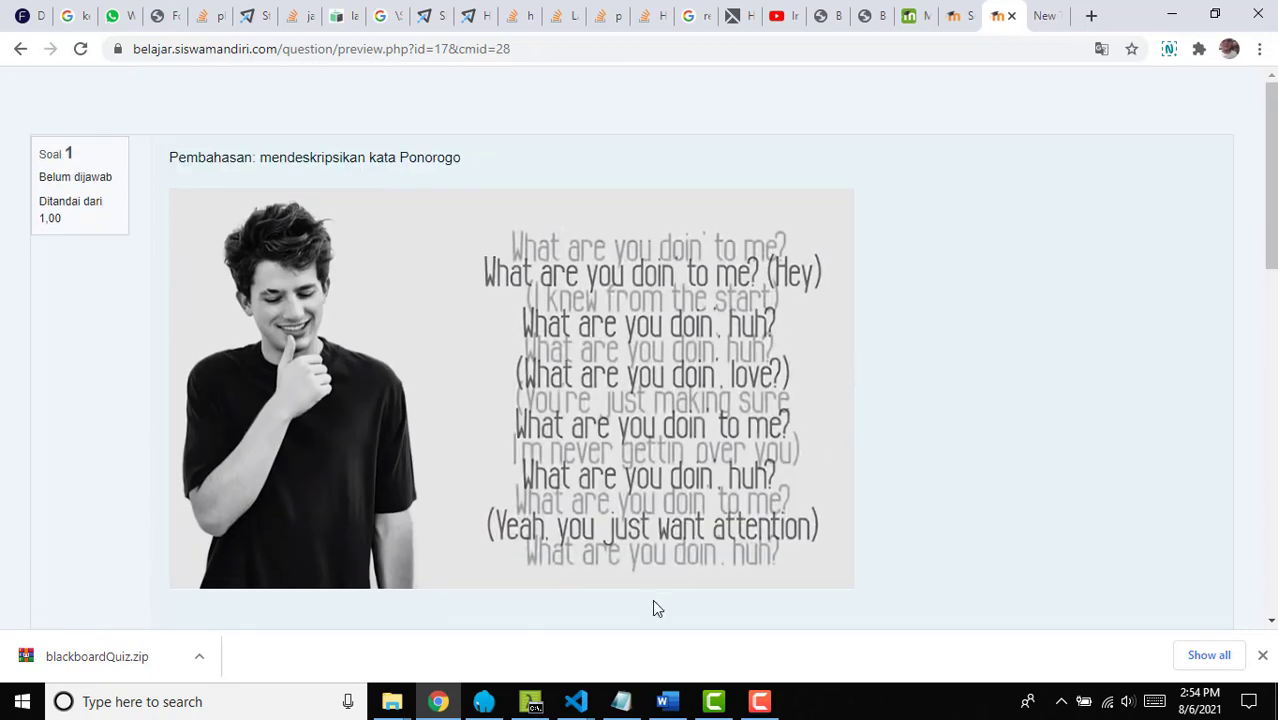
Step: Switch to Notepad and review the six question-formatting rules in "impor soal word ke moddle tanpa examview install.txt", then minimize the notes
left_click(630, 699)
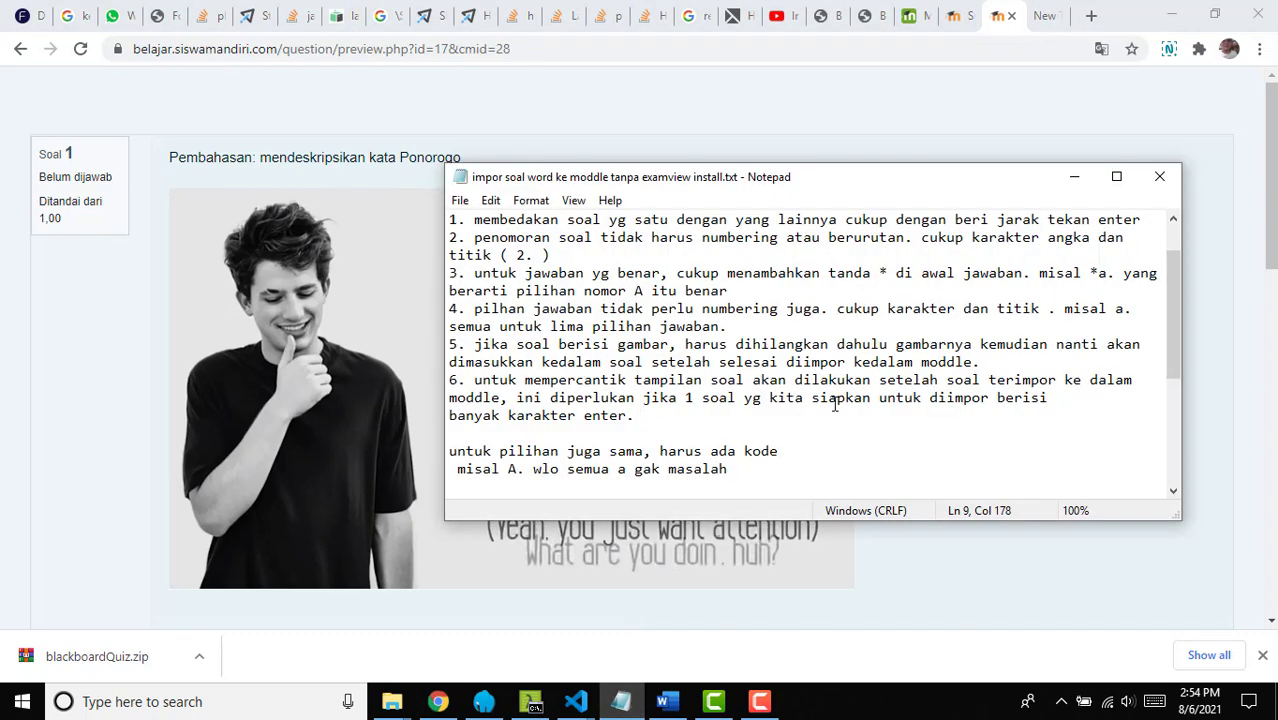
scroll(903, 442, "up", 1)
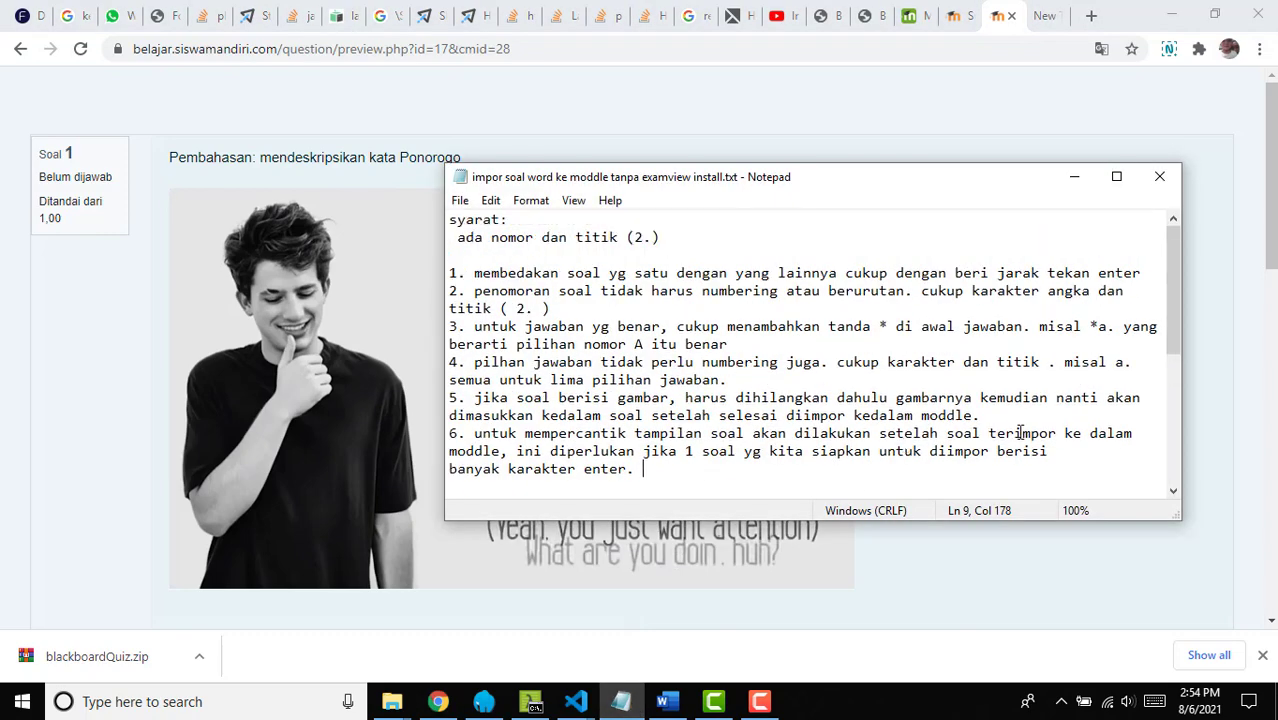
scroll(1022, 432, "down", 1)
scroll(1022, 432, "up", 1)
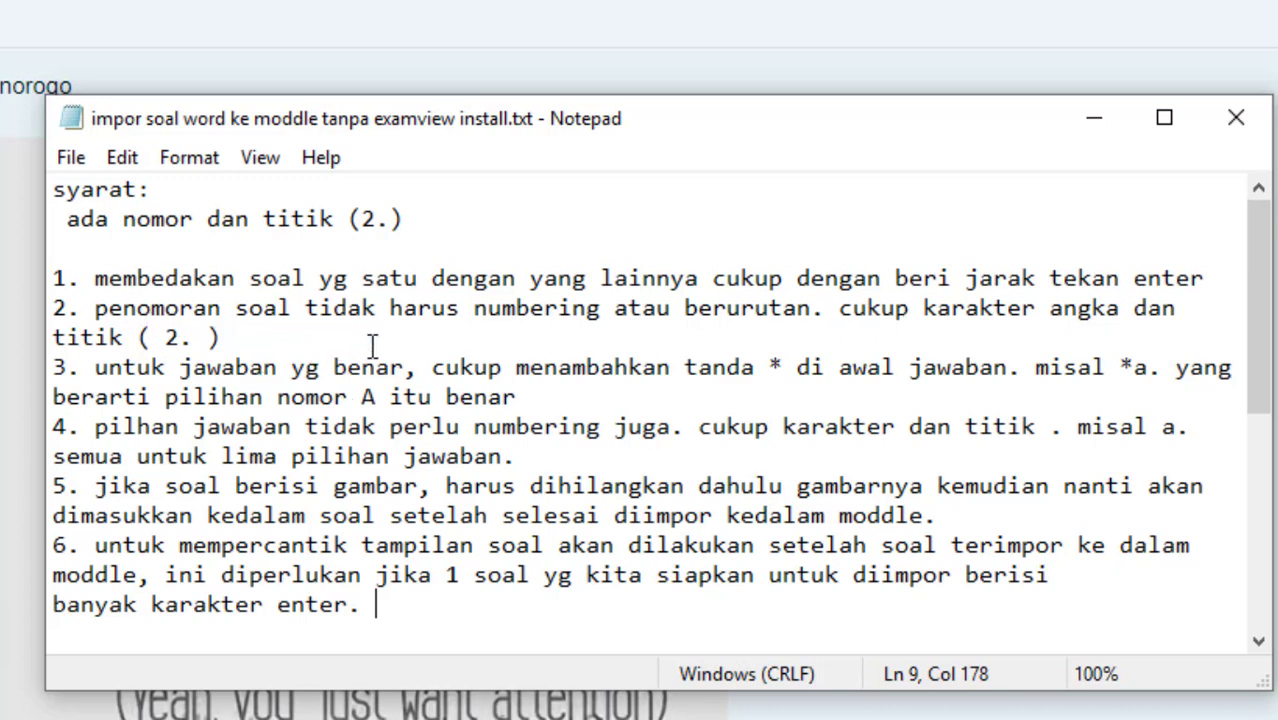
left_click(1160, 120)
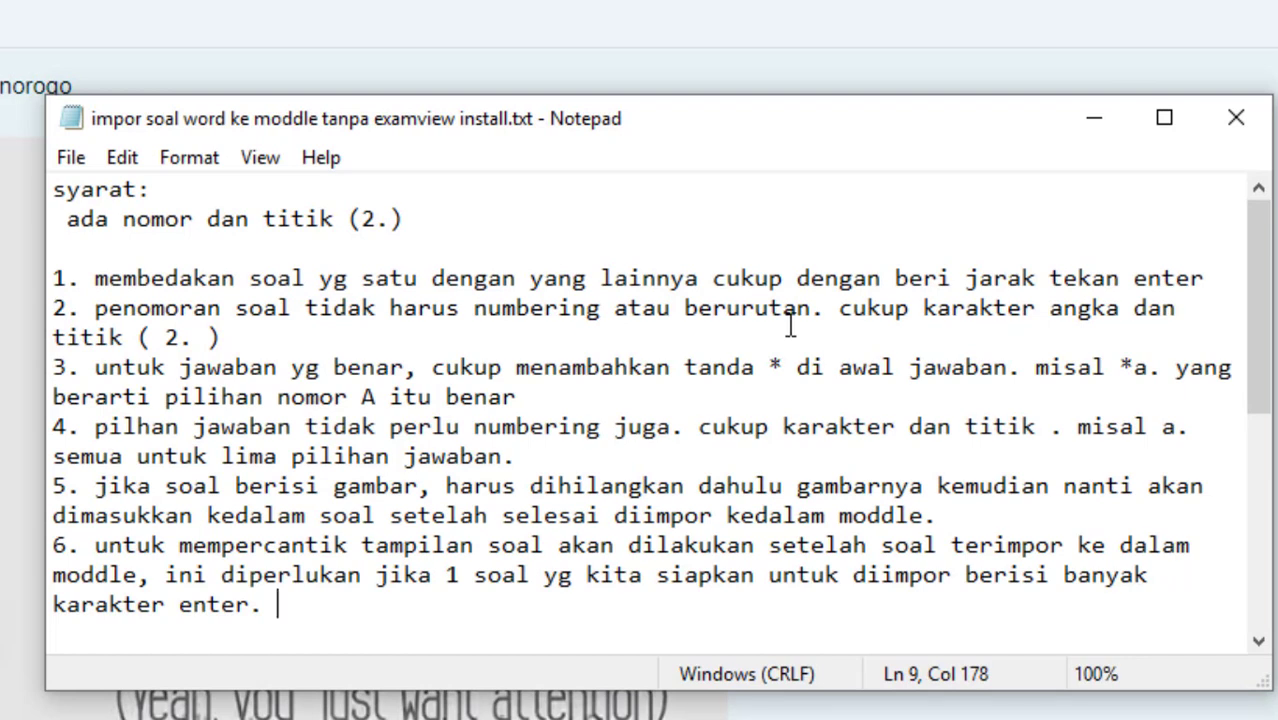
left_click(195, 338)
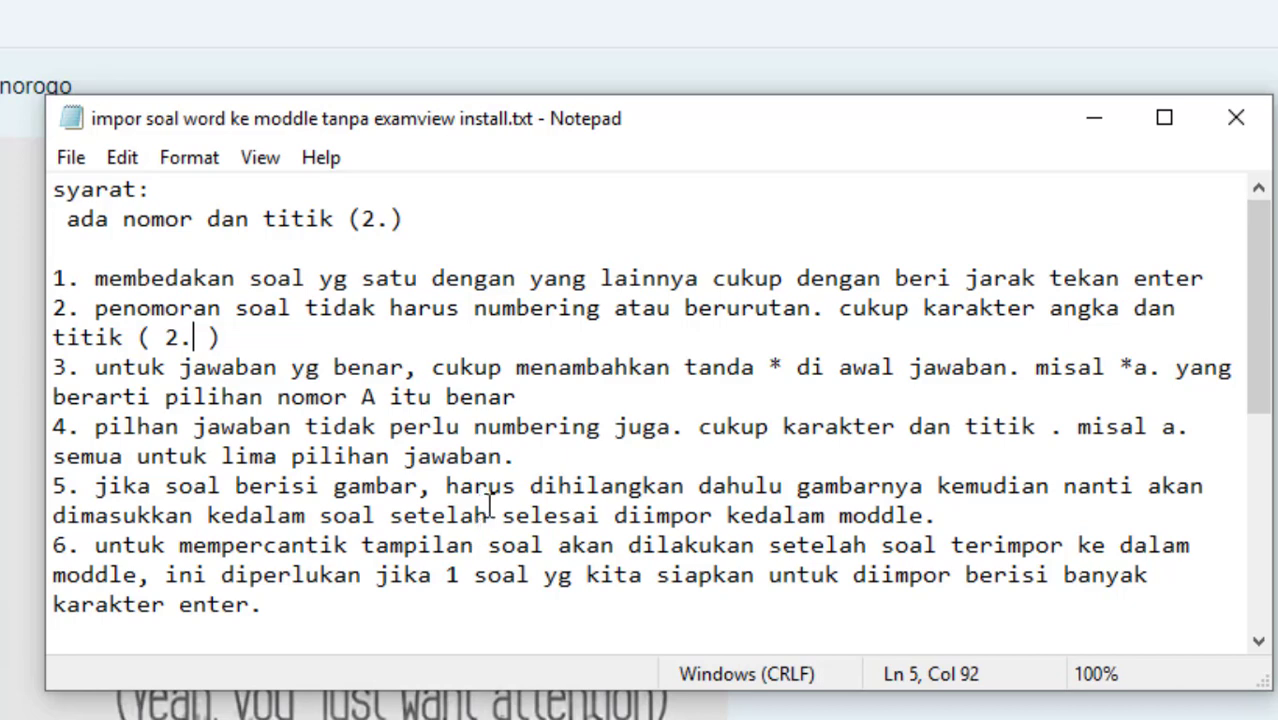
scroll(511, 494, "down", 1)
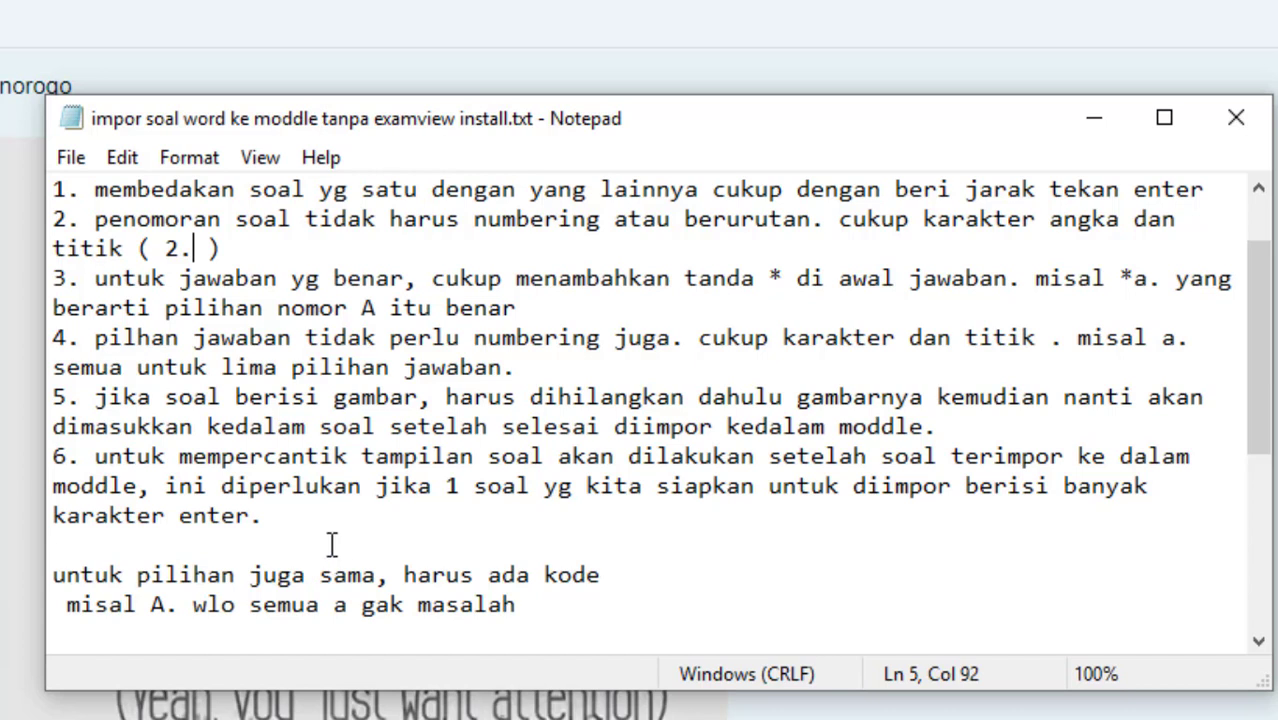
scroll(335, 548, "up", 1)
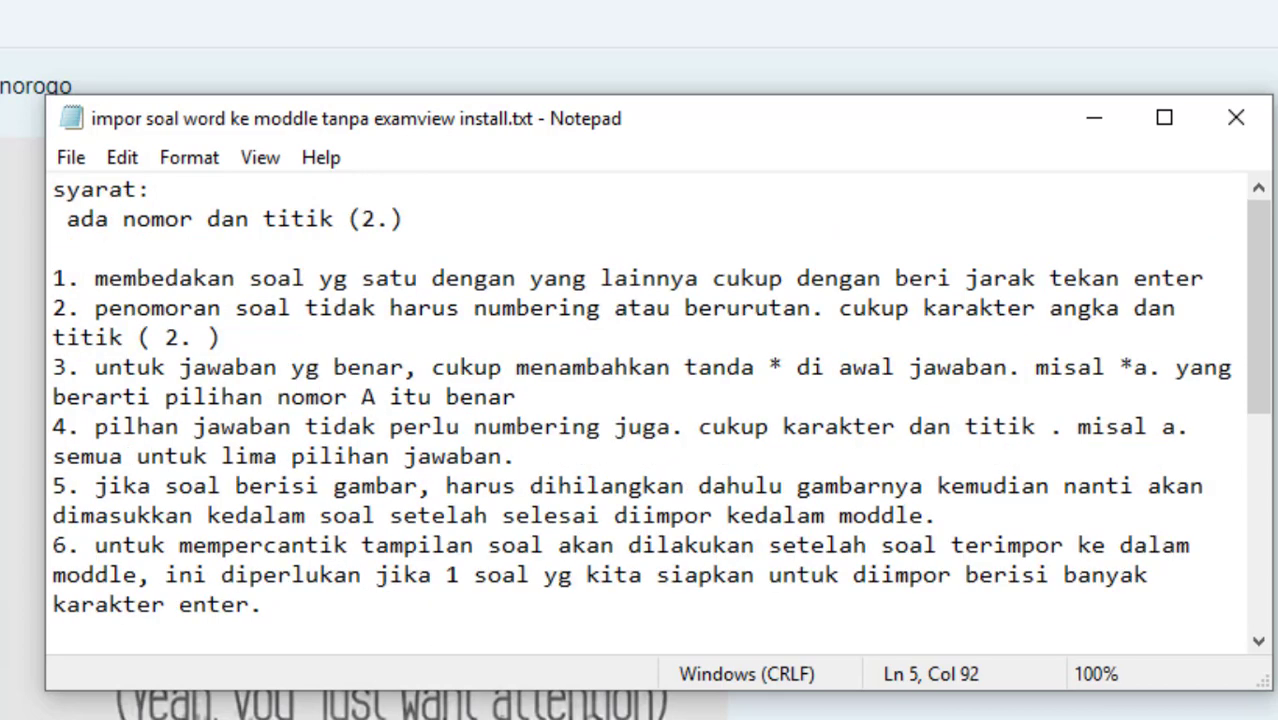
left_click(1094, 118)
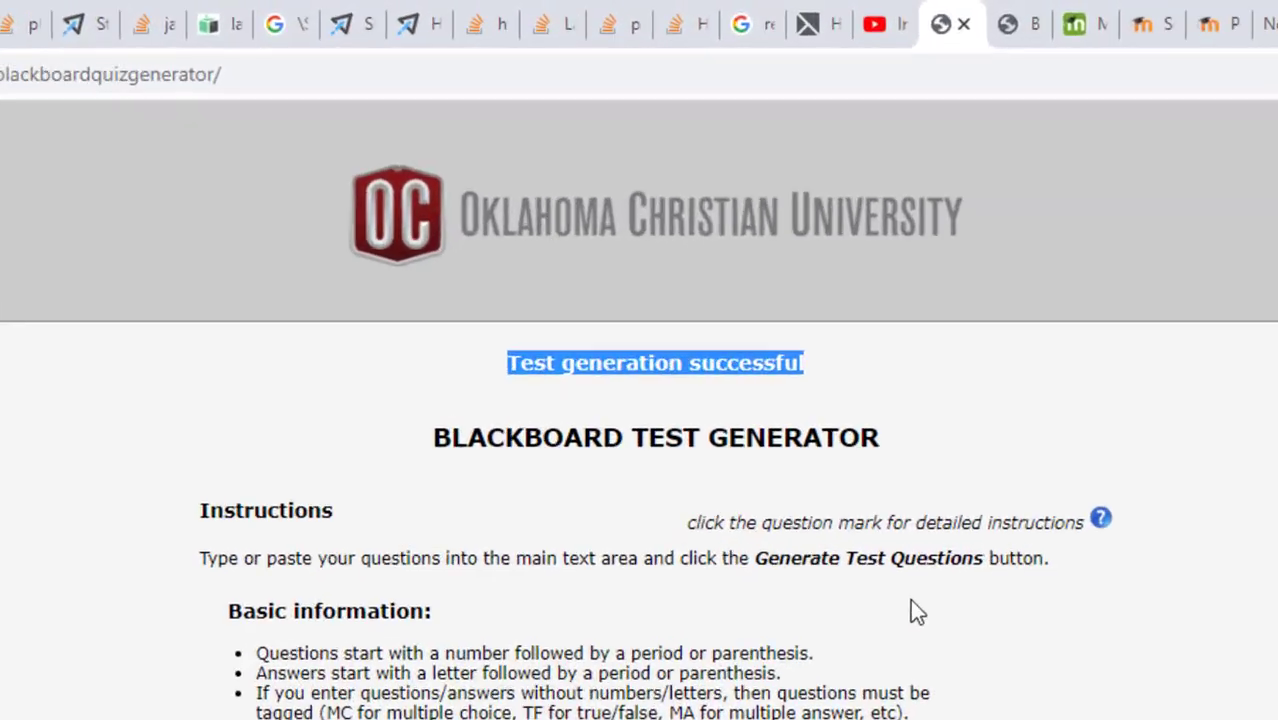
Step: Review the numbering, blank-line separation, lettered options and asterisk-marked answers of the source questions in the Blackboard quiz generator
scroll(639, 450, "down", 8)
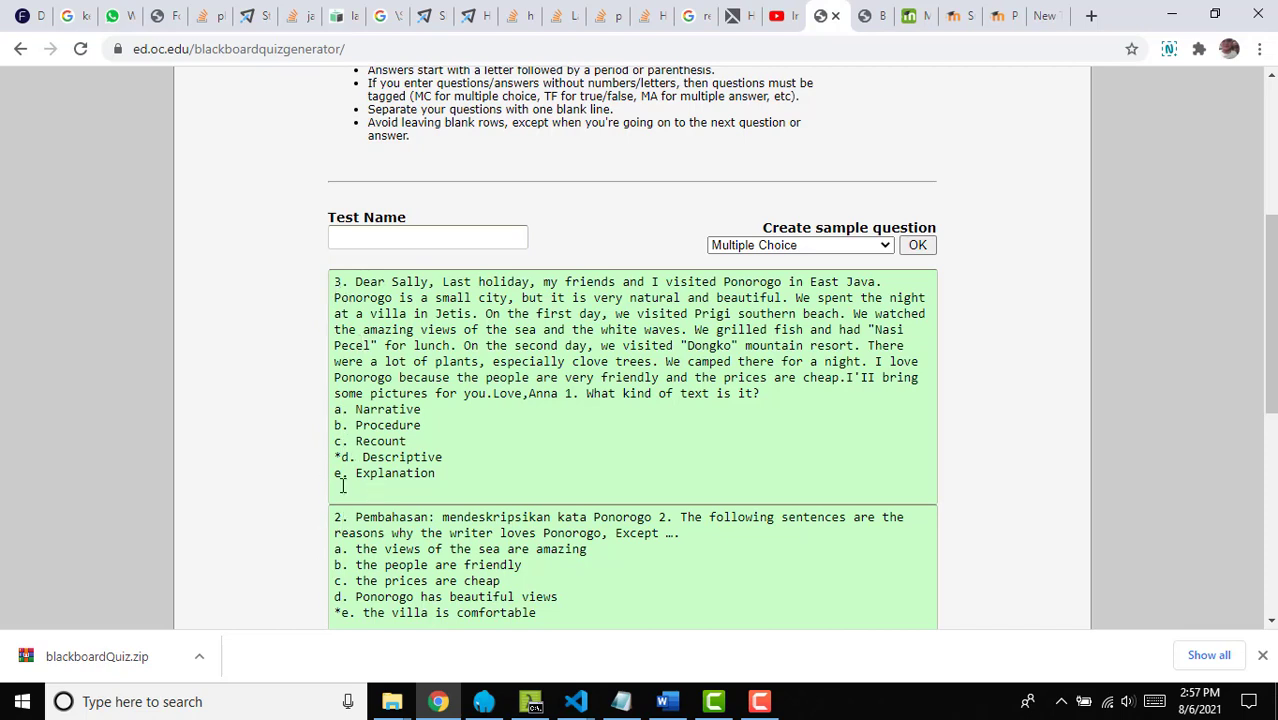
scroll(465, 418, "down", 2)
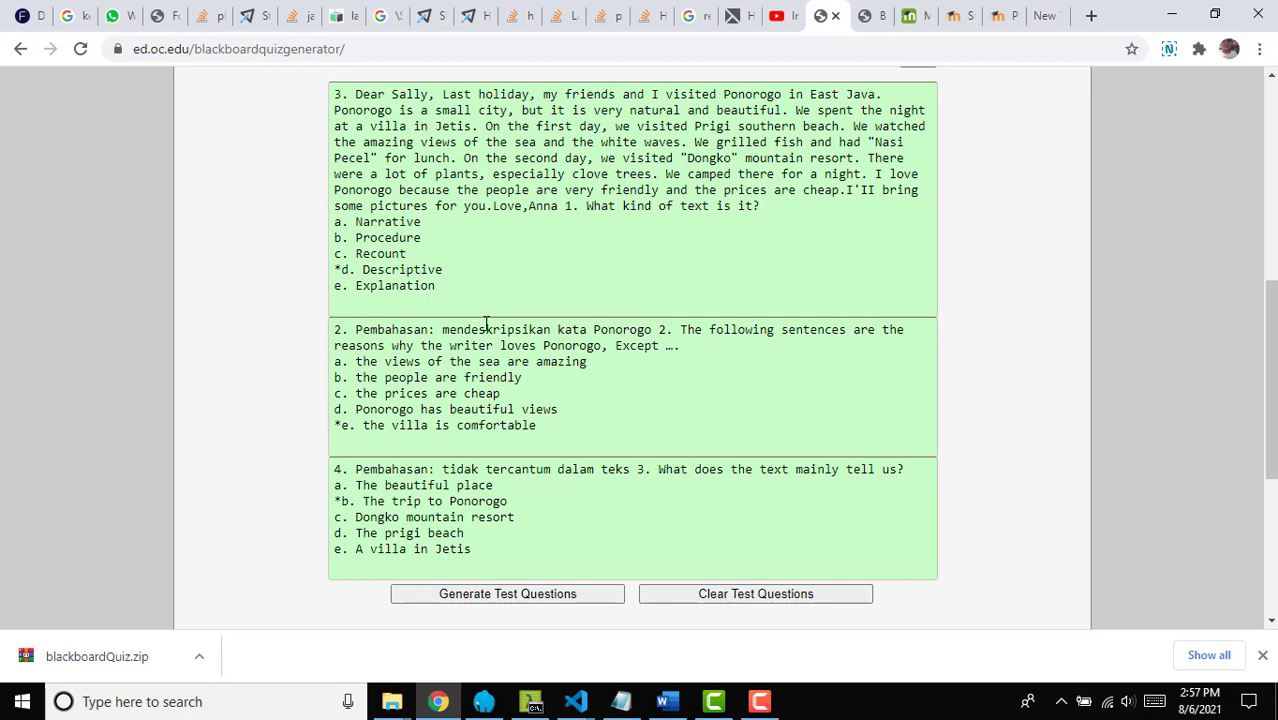
scroll(487, 326, "down", 1)
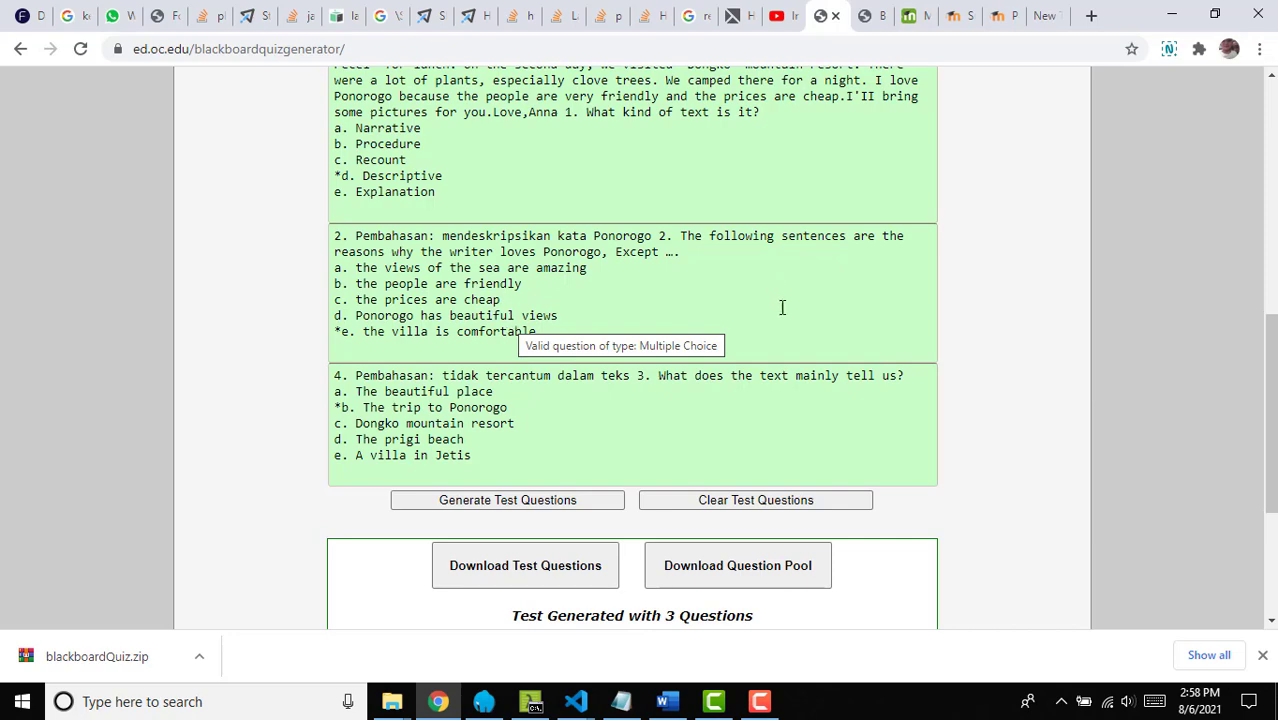
scroll(782, 310, "up", 2)
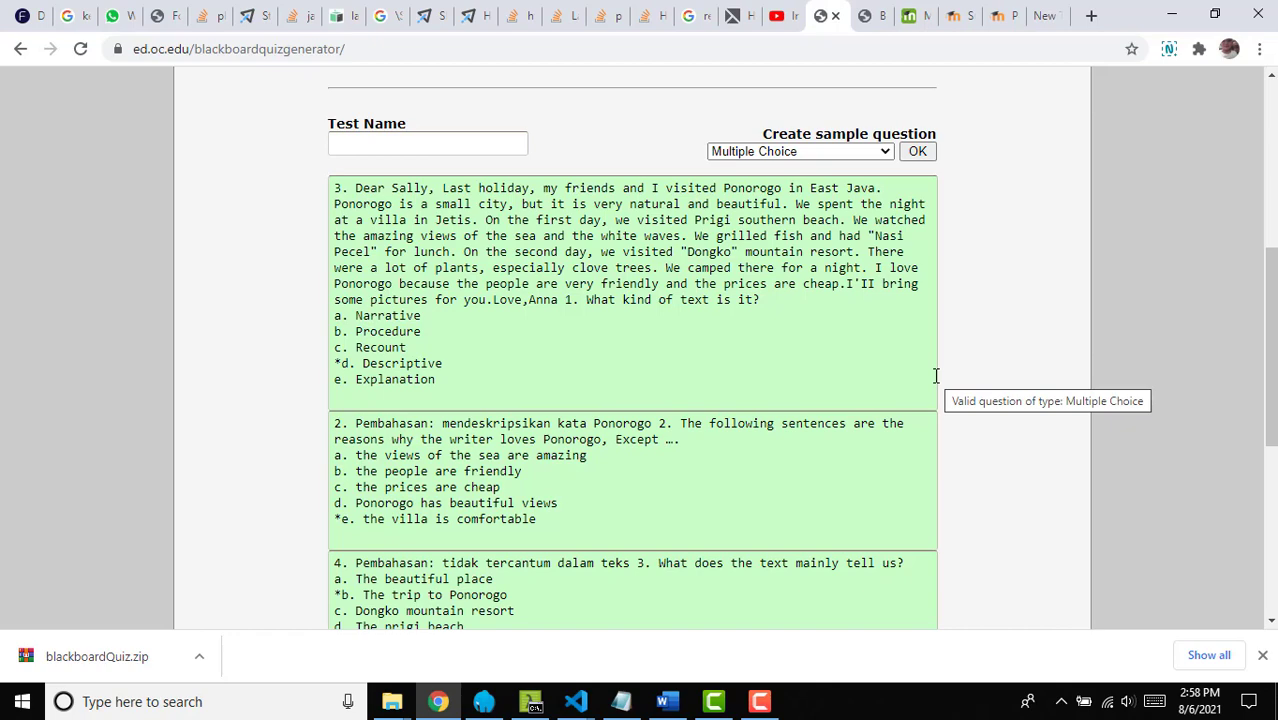
scroll(810, 428, "down", 1)
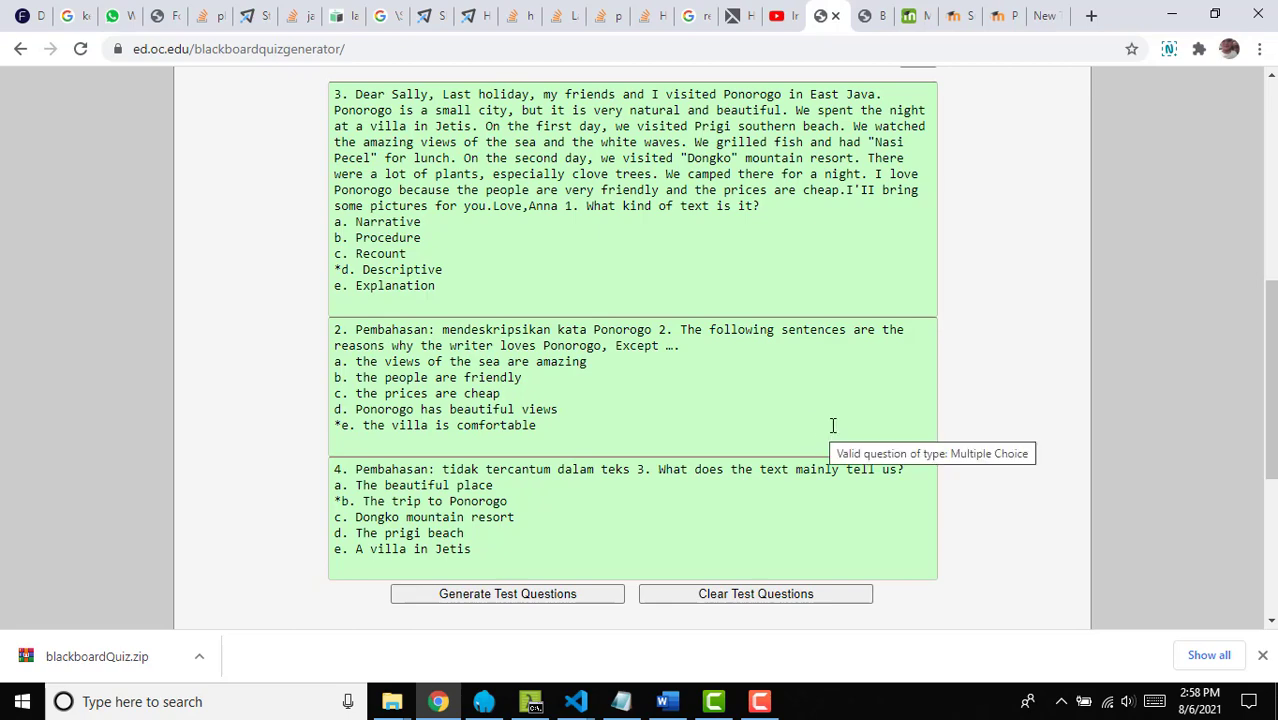
scroll(832, 425, "down", 4)
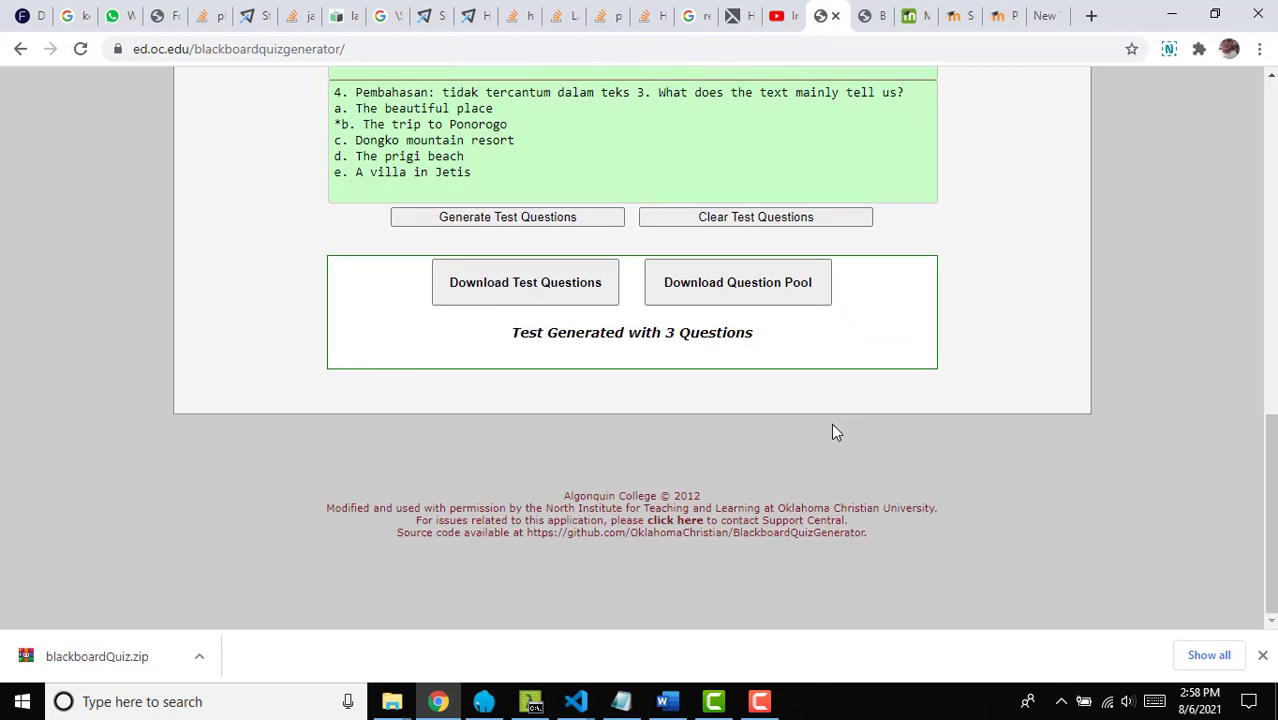
scroll(832, 425, "up", 4)
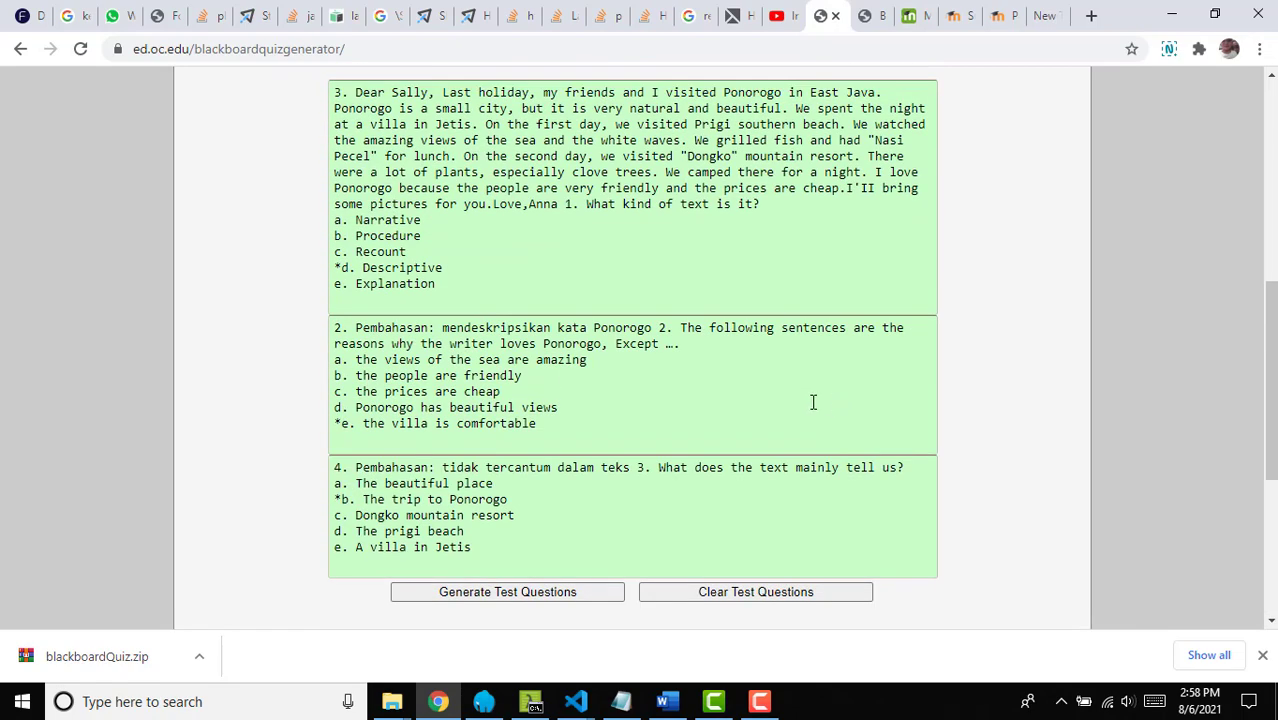